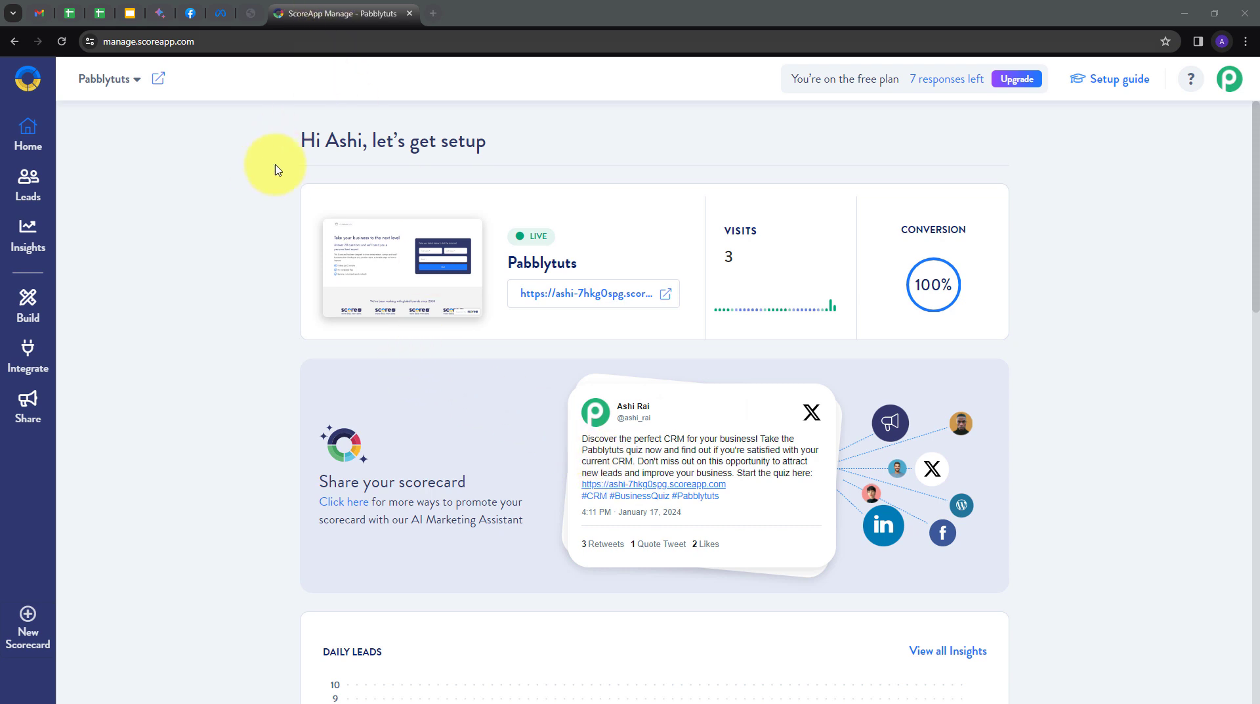
Load pabbly.com in a new tab and sign in to the Pabbly account.
click(433, 13)
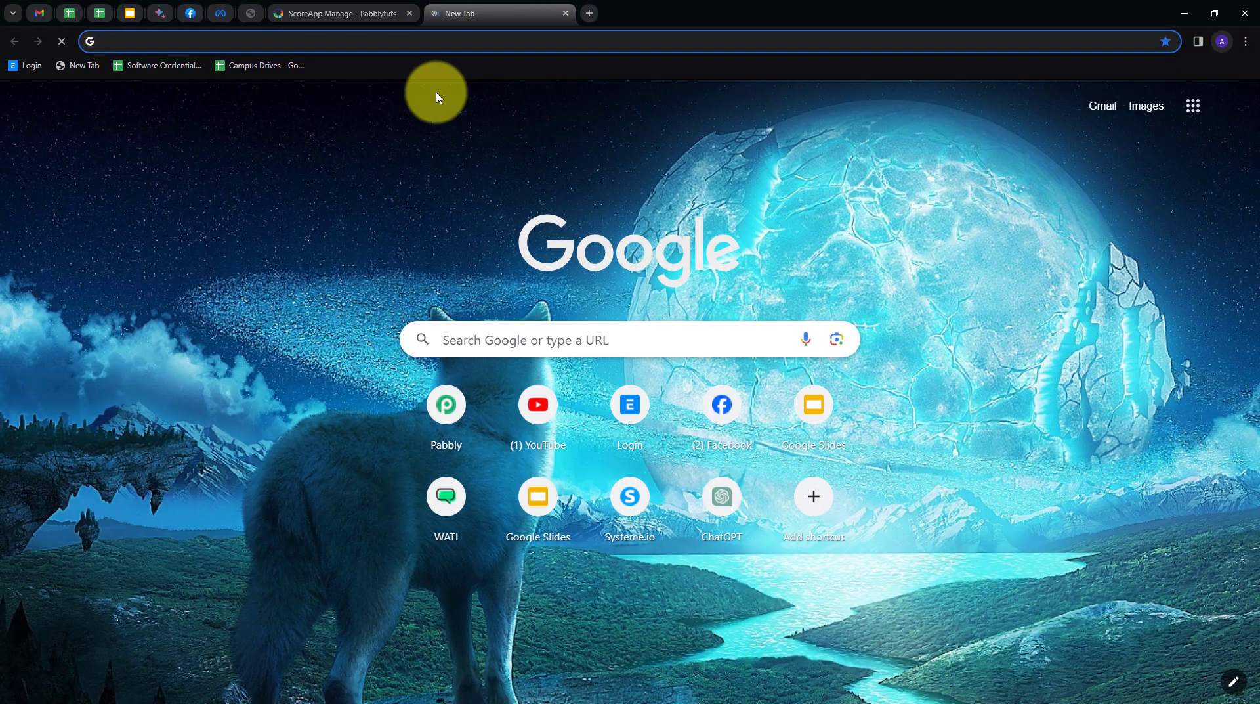
text(pa)
key(Return)
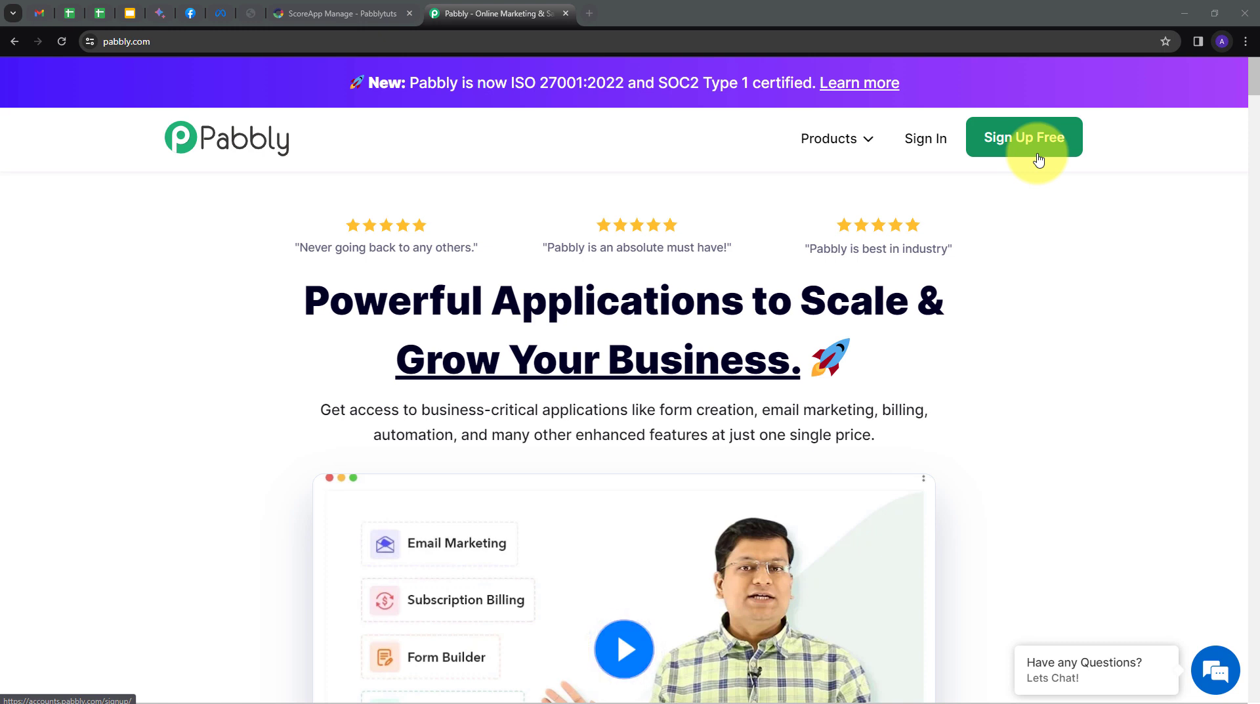
click(917, 155)
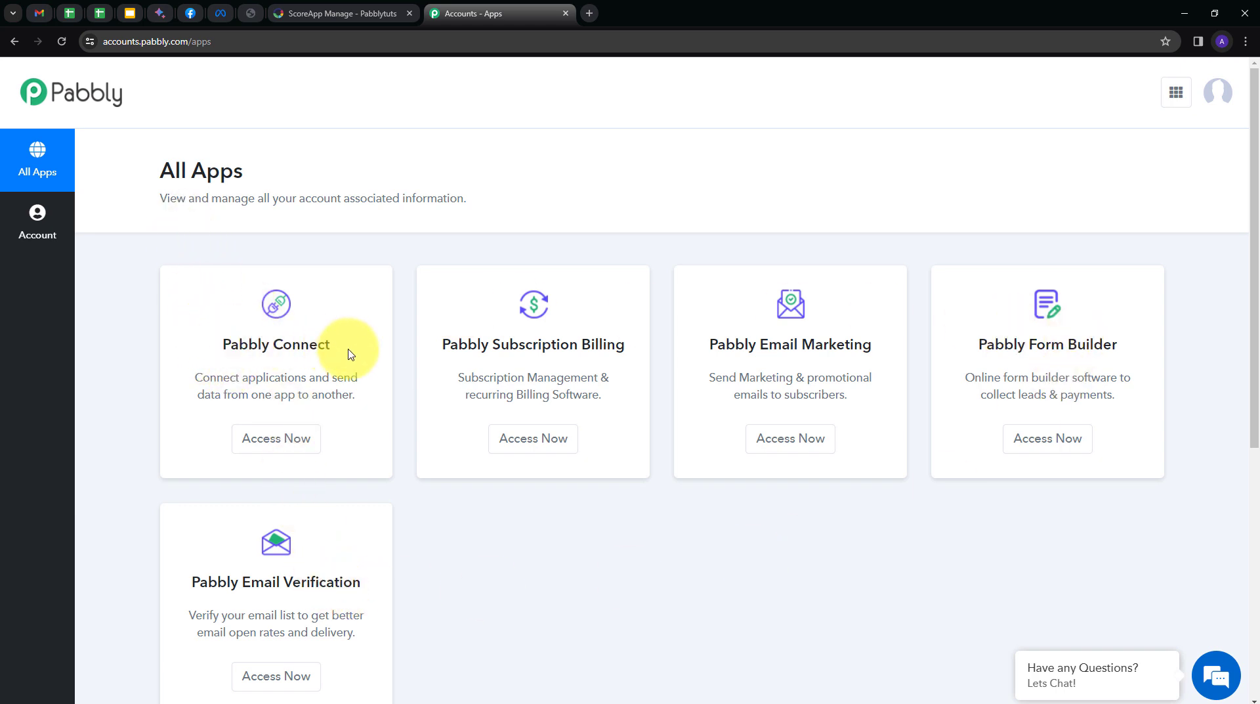
In Pabbly Connect, create workflow 'Get Whatsapp Notification on Receiving ScoreApp Quiz Submission' in the Home folder.
click(278, 445)
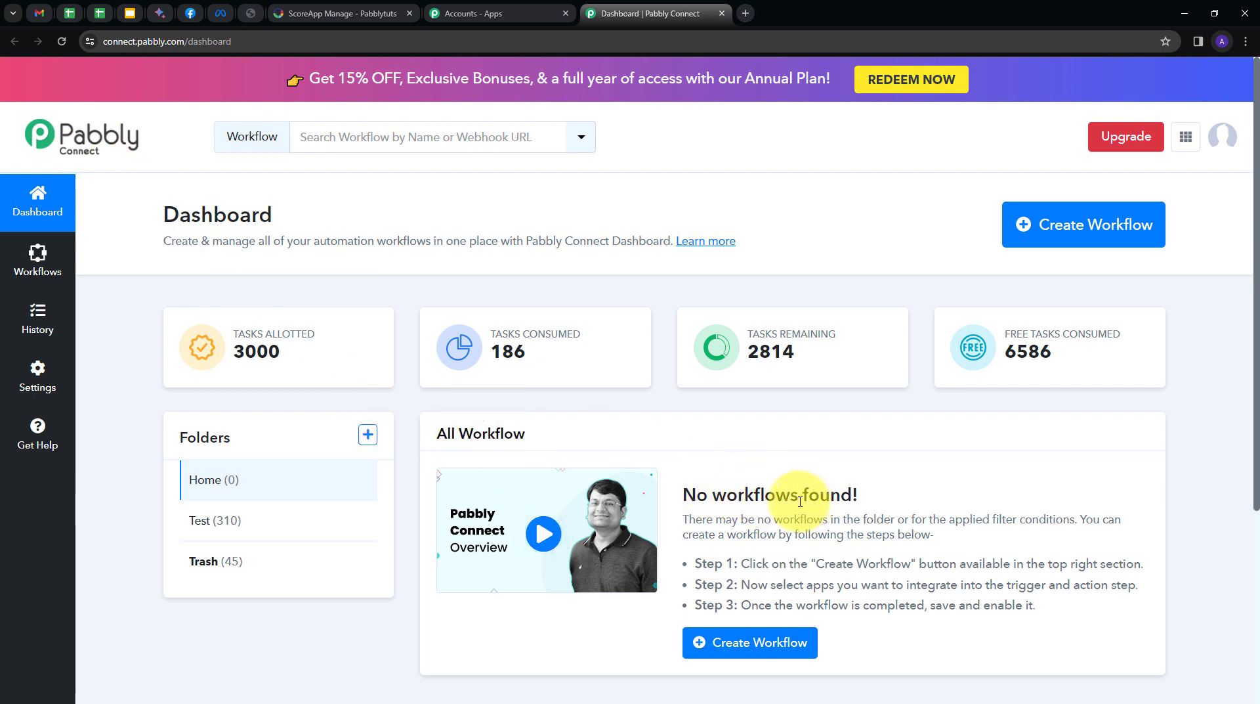
mouse_move(183, 440)
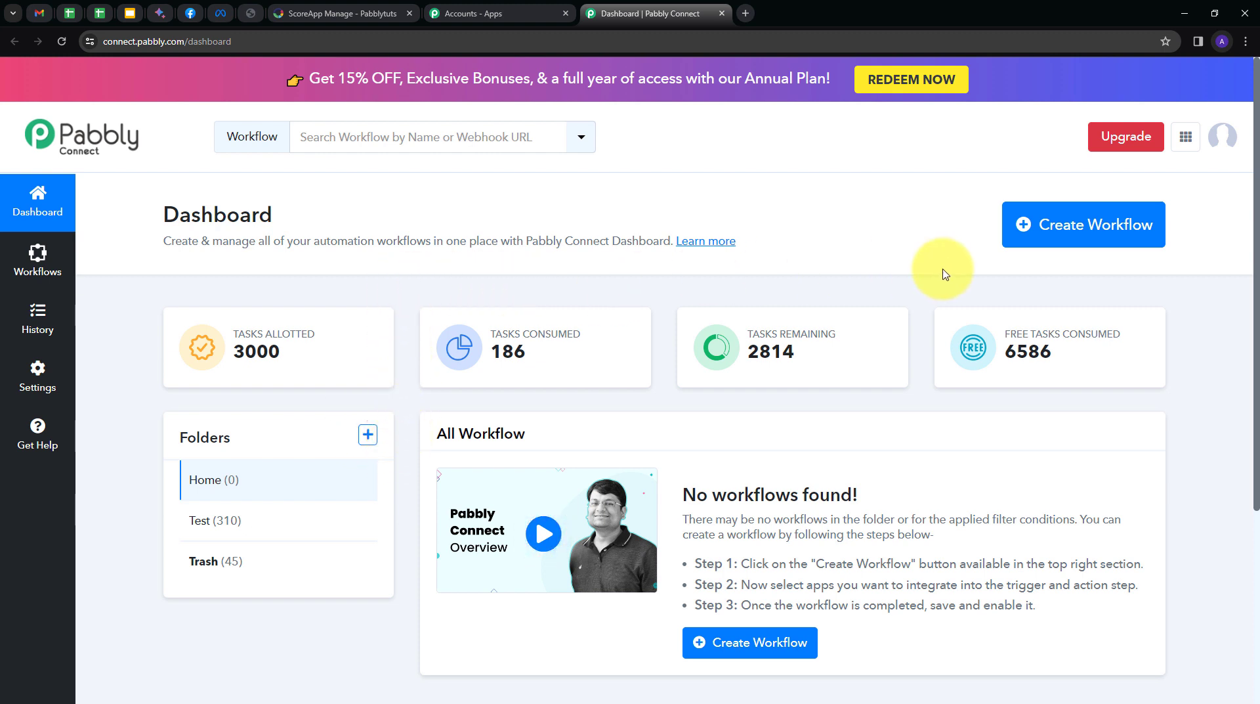
click(1053, 233)
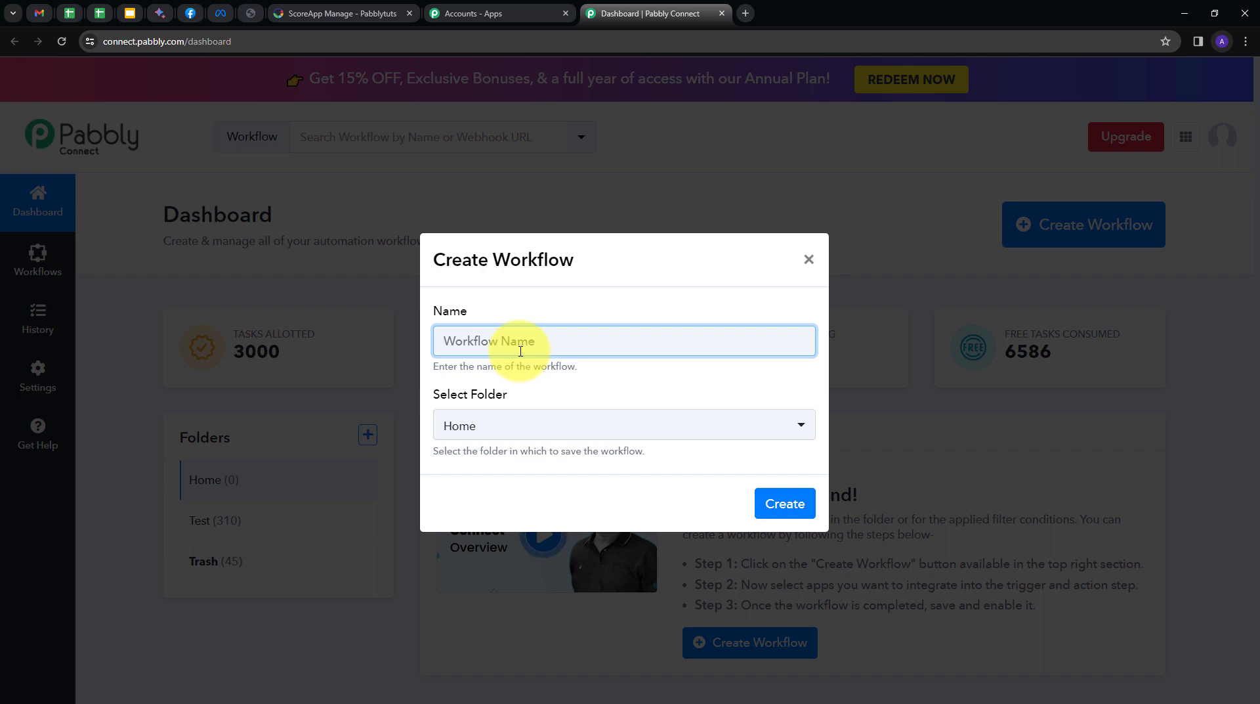
key(ctrl+v)
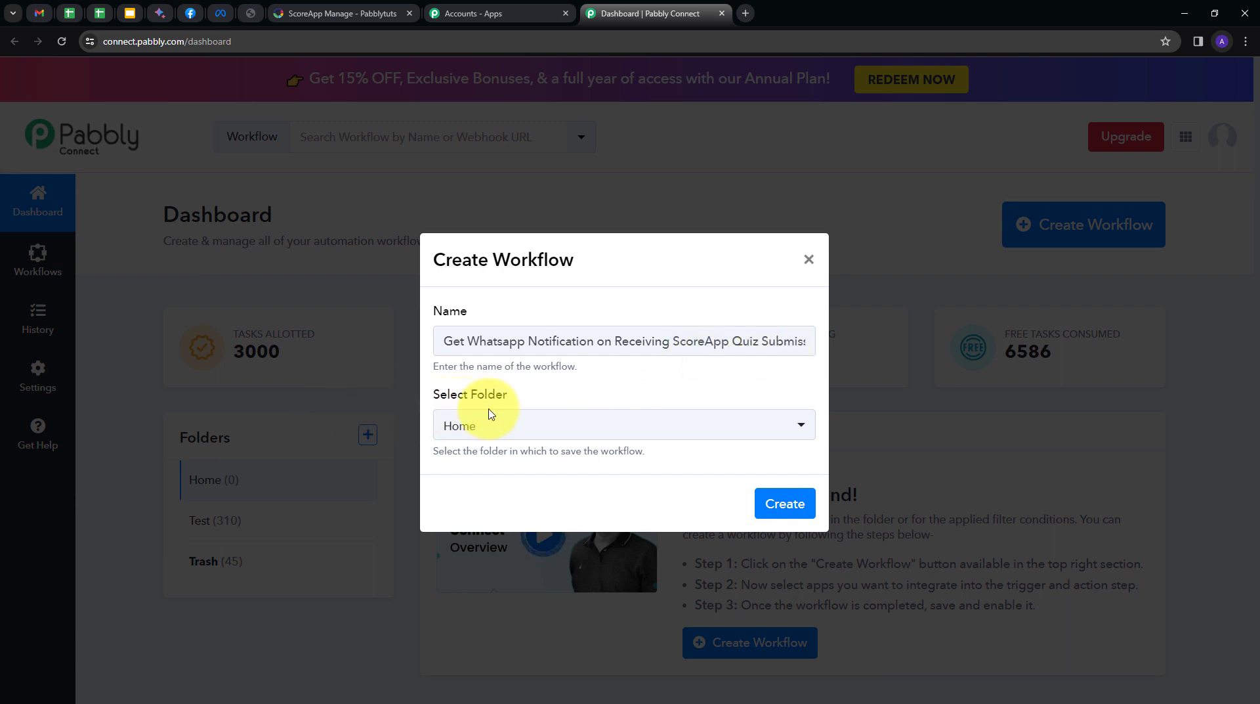
click(513, 425)
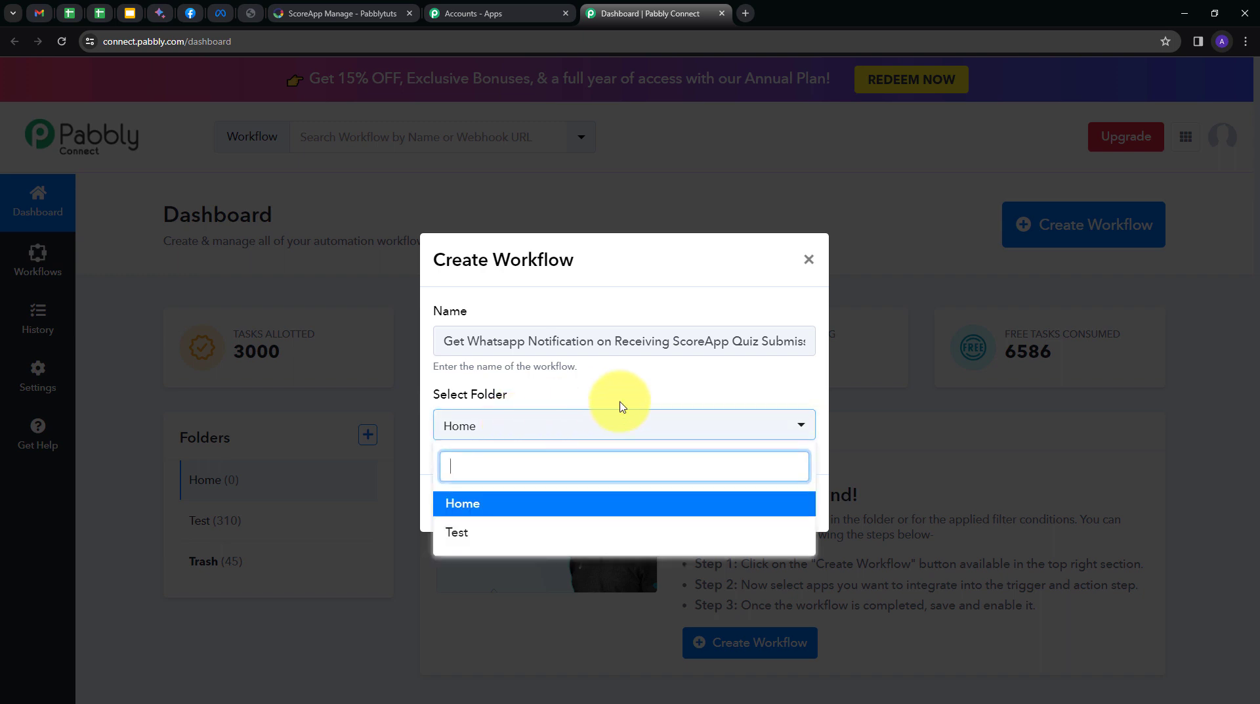
click(476, 503)
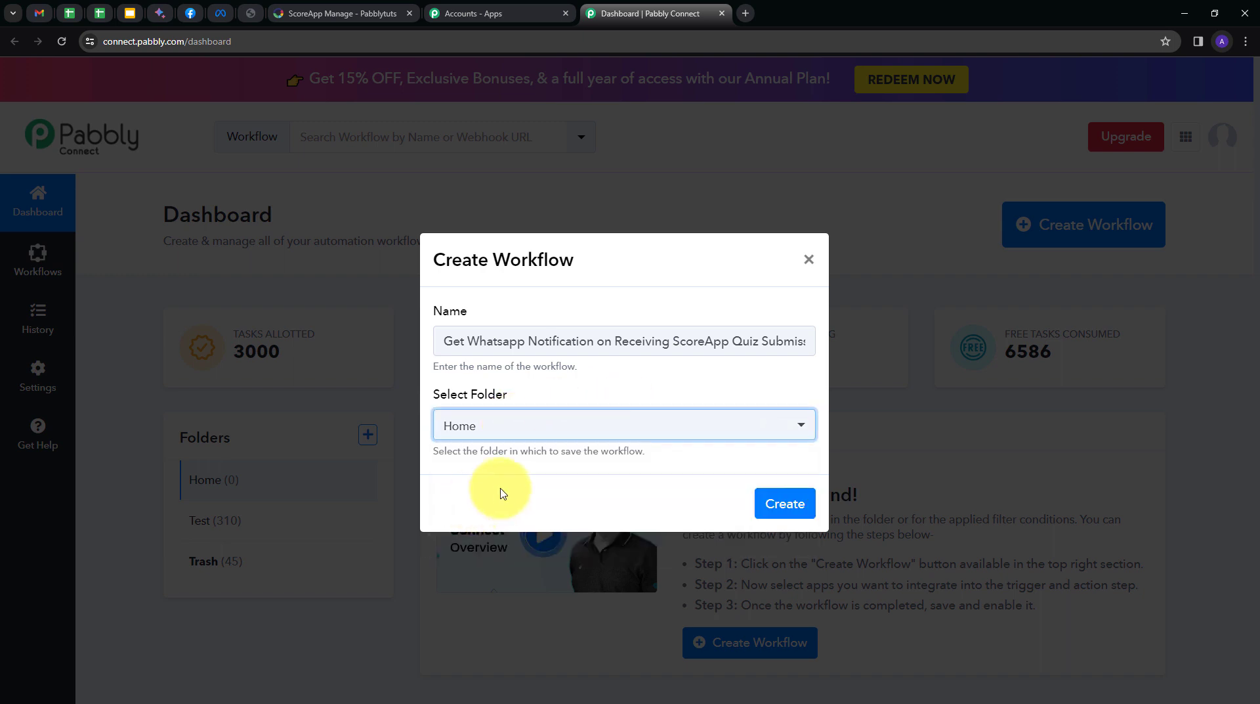
click(786, 504)
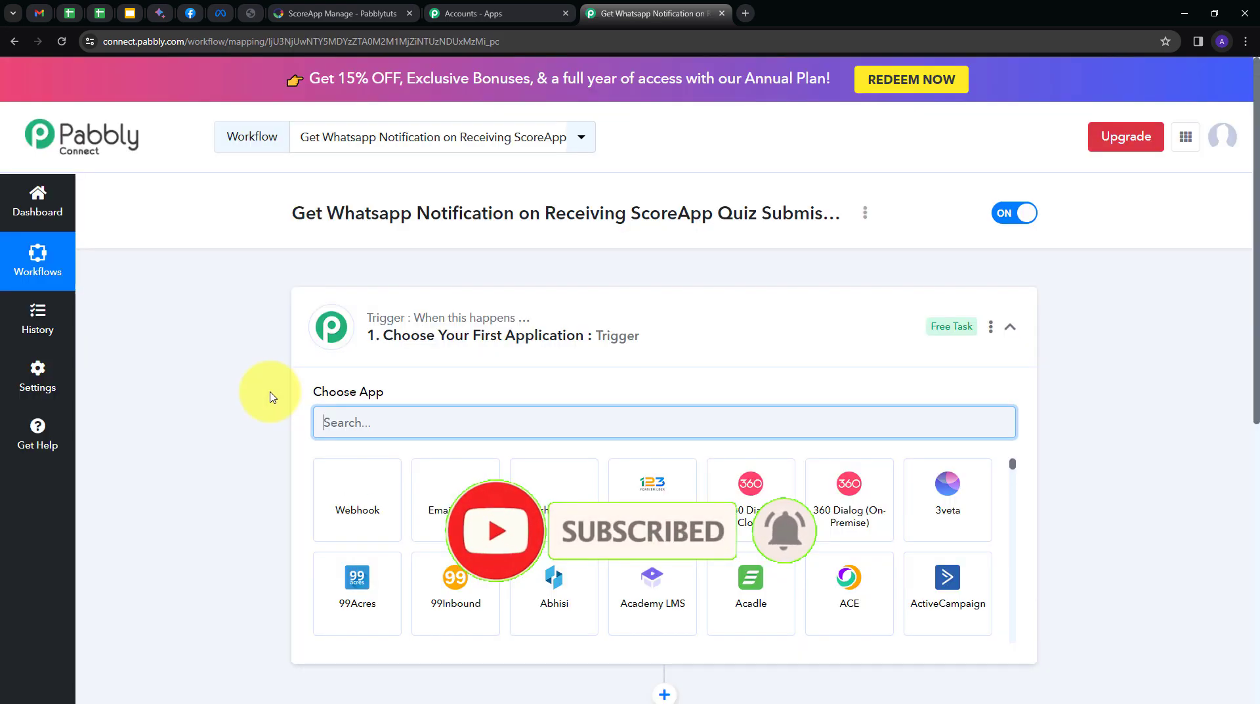
Set the workflow trigger to ScoreApp with the Quiz Finished event.
scroll(226, 383, down, 2)
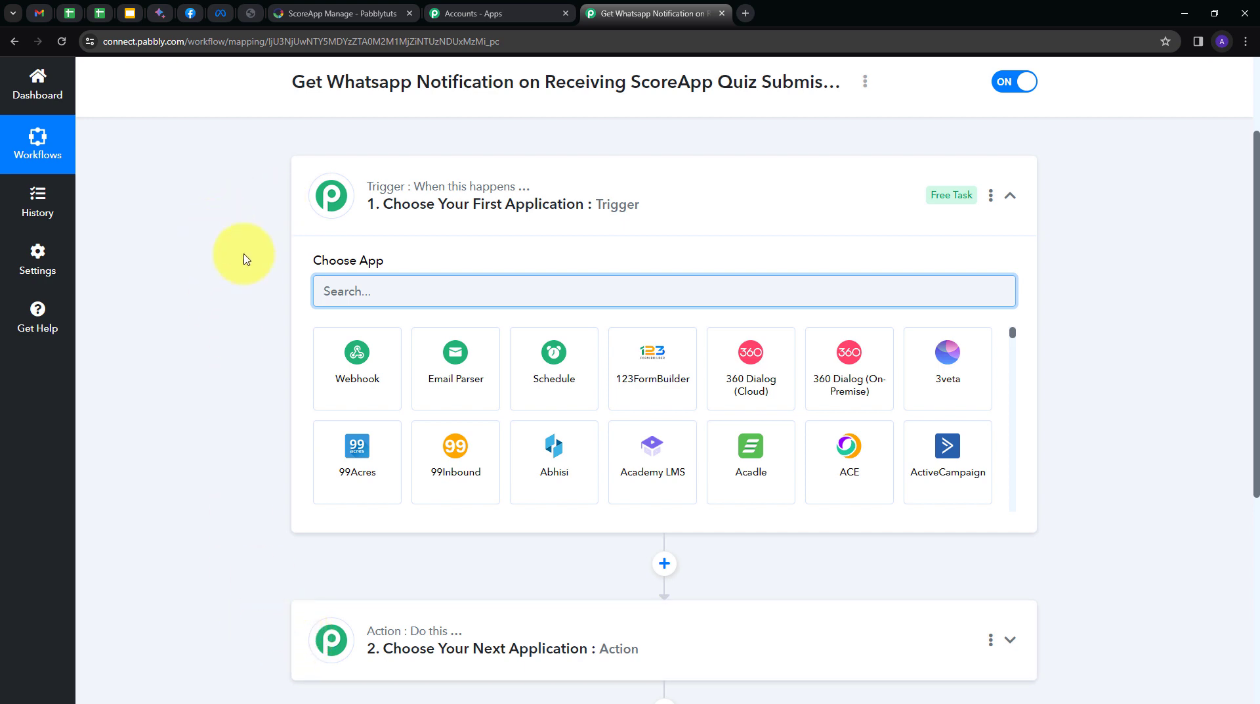
mouse_move(437, 209)
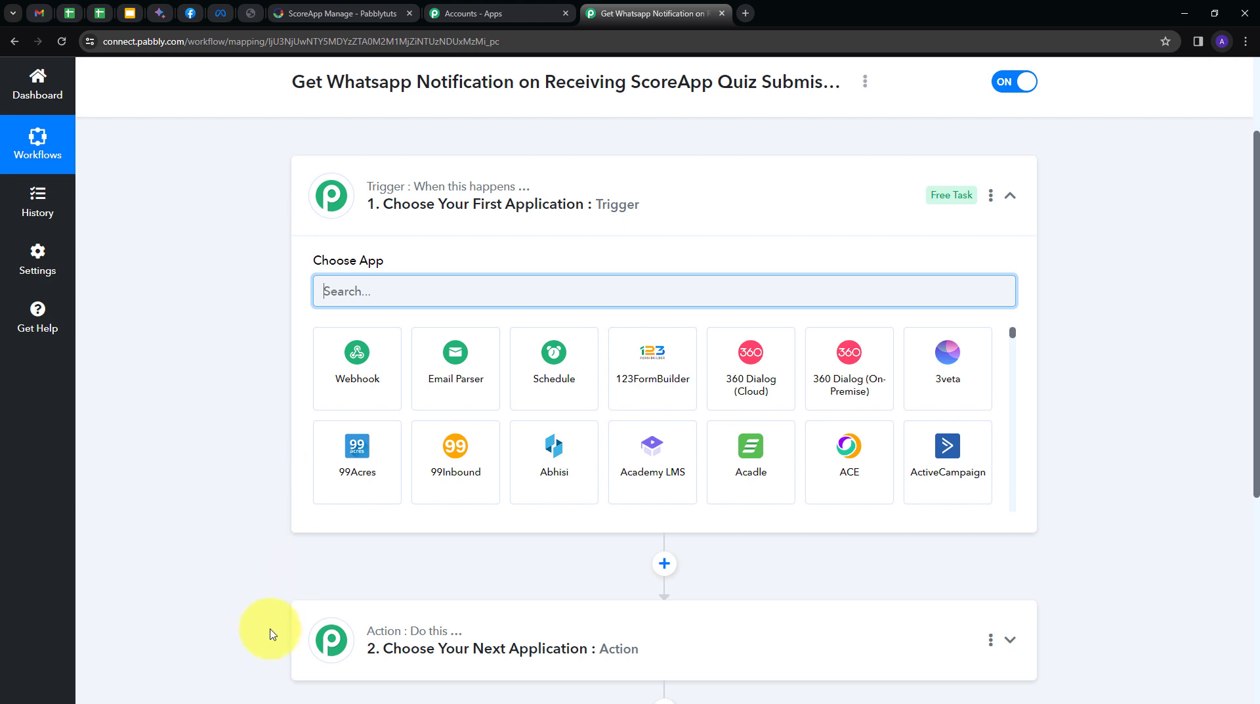
mouse_move(371, 640)
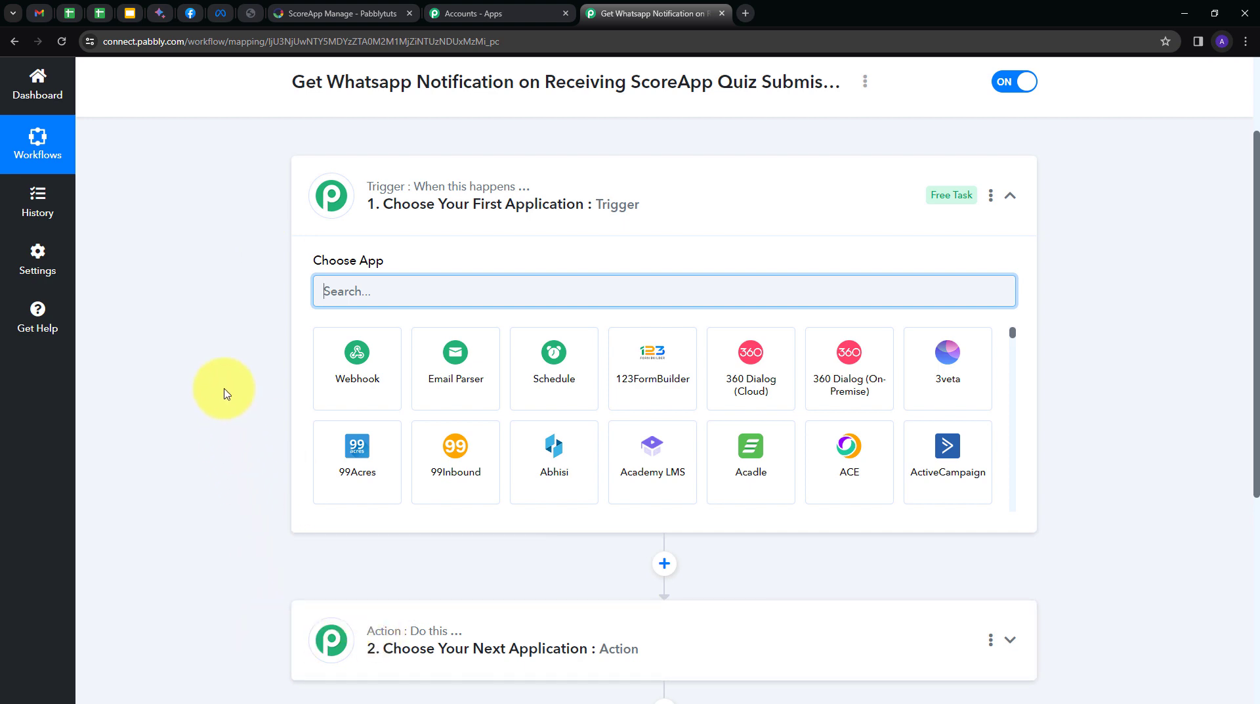
mouse_move(335, 197)
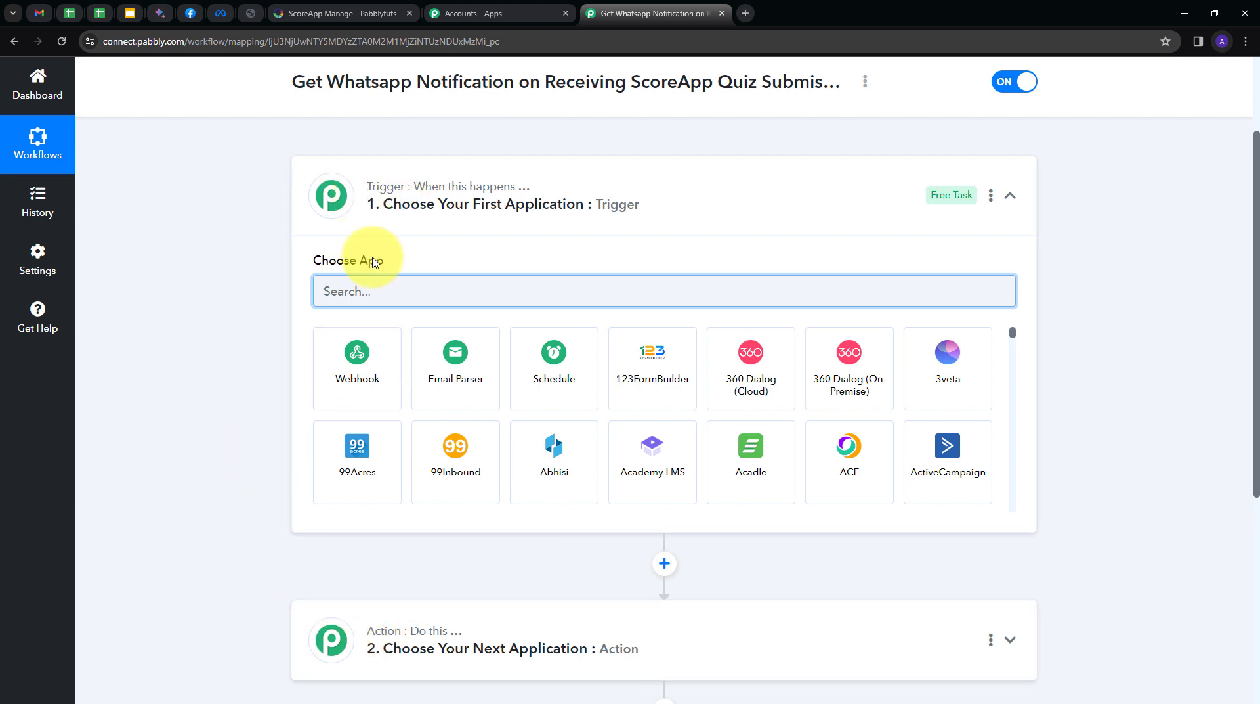
text(score)
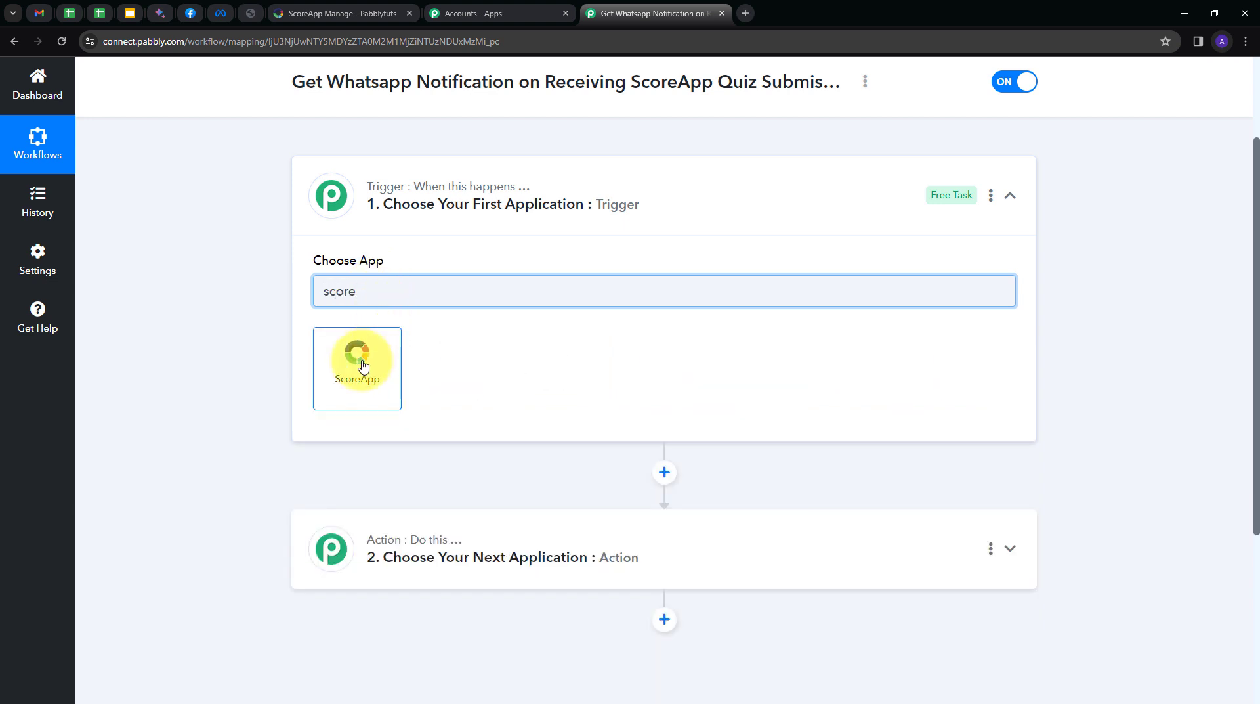
click(363, 366)
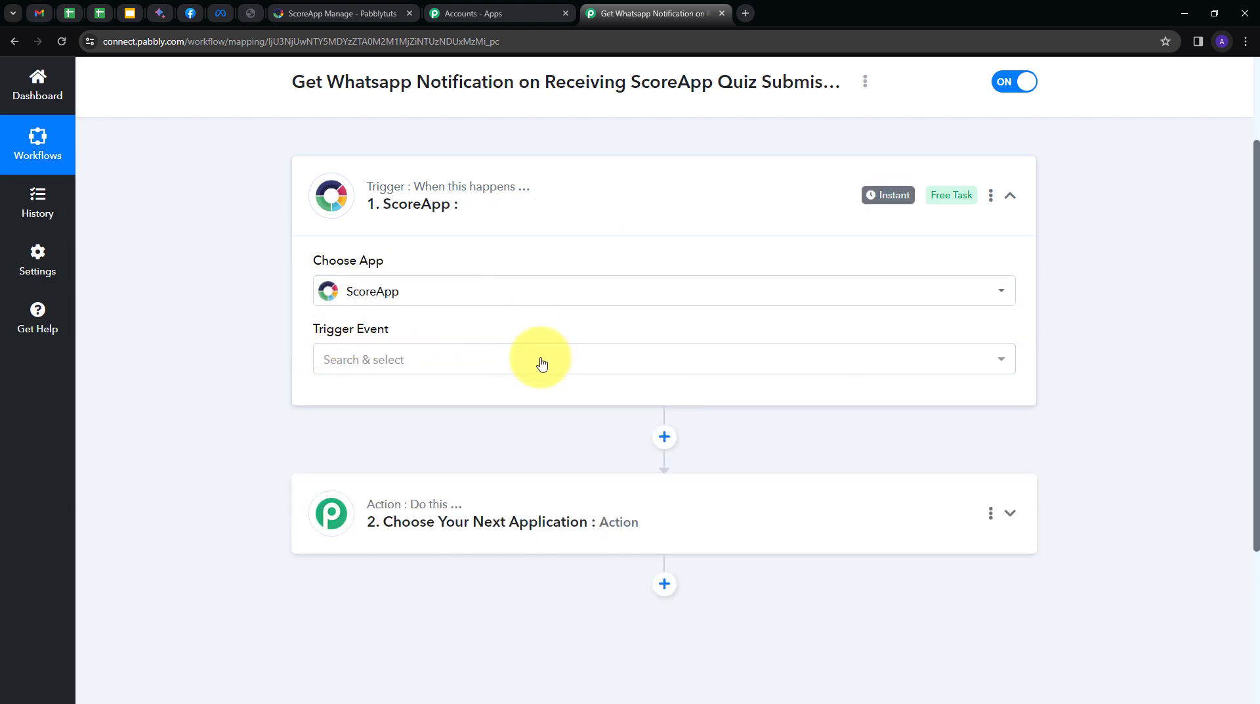
click(487, 366)
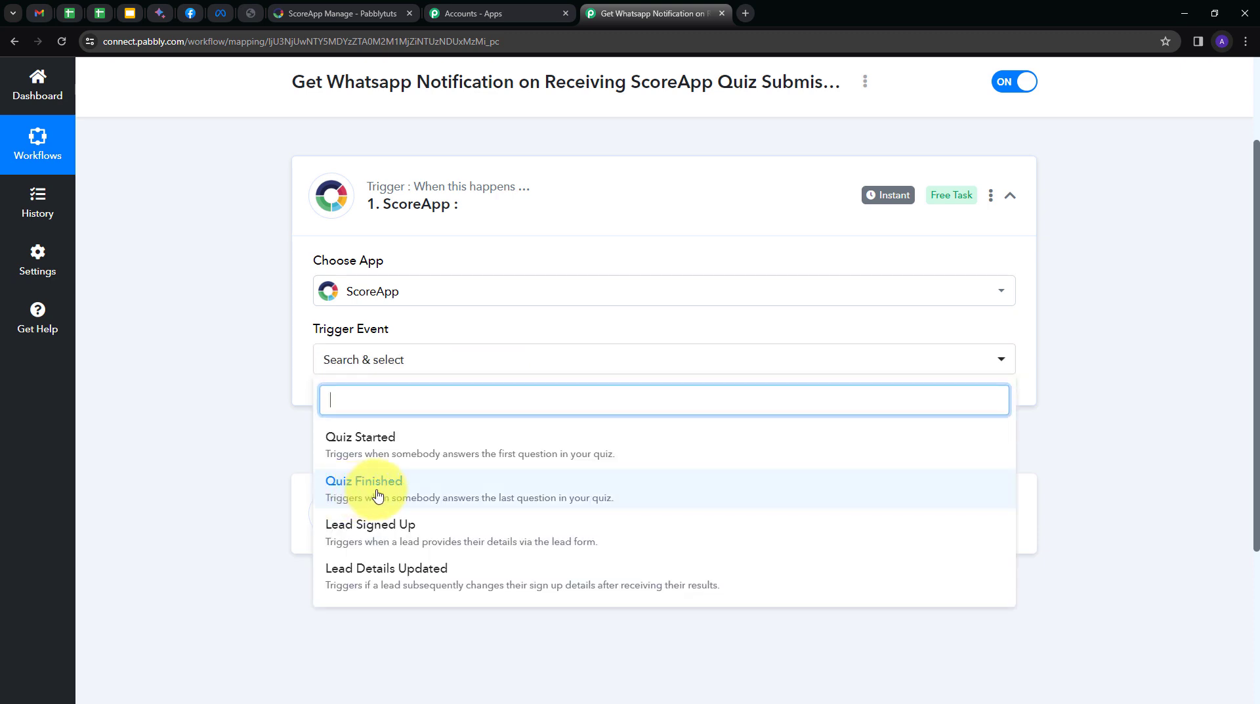
click(378, 494)
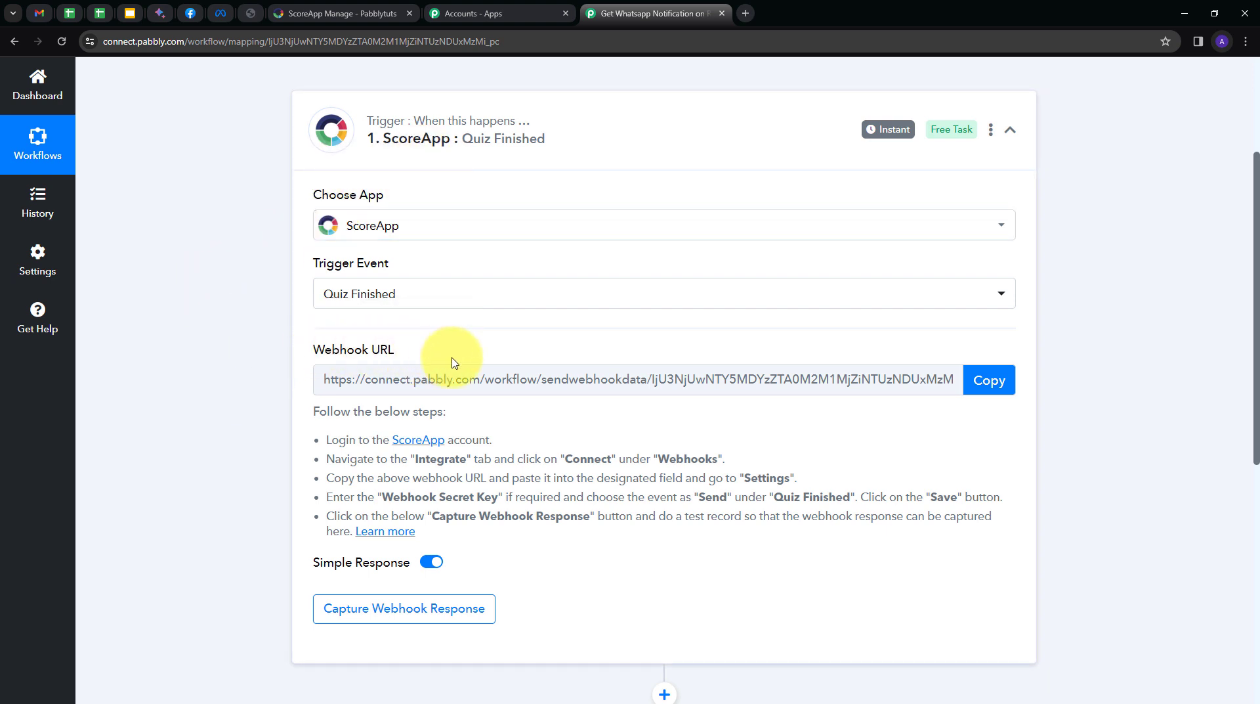
Copy the trigger's webhook URL and start capturing the webhook response.
mouse_move(329, 362)
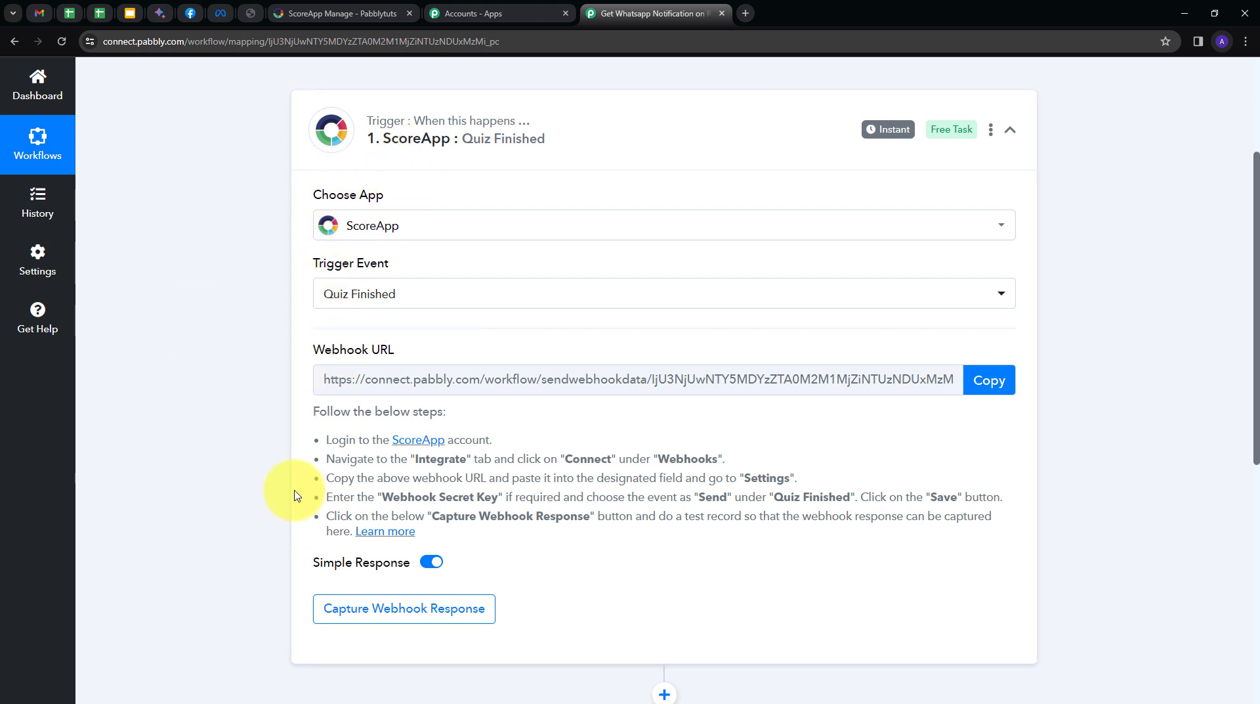
drag(305, 413, 579, 536)
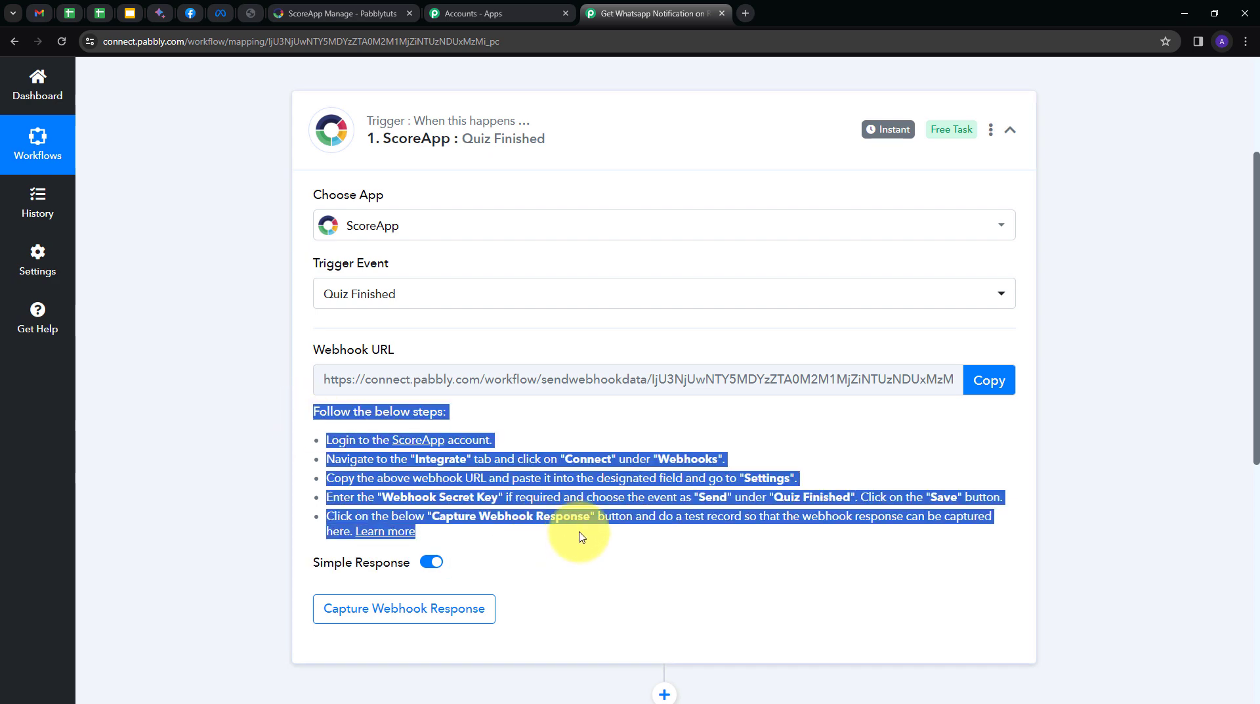
click(580, 535)
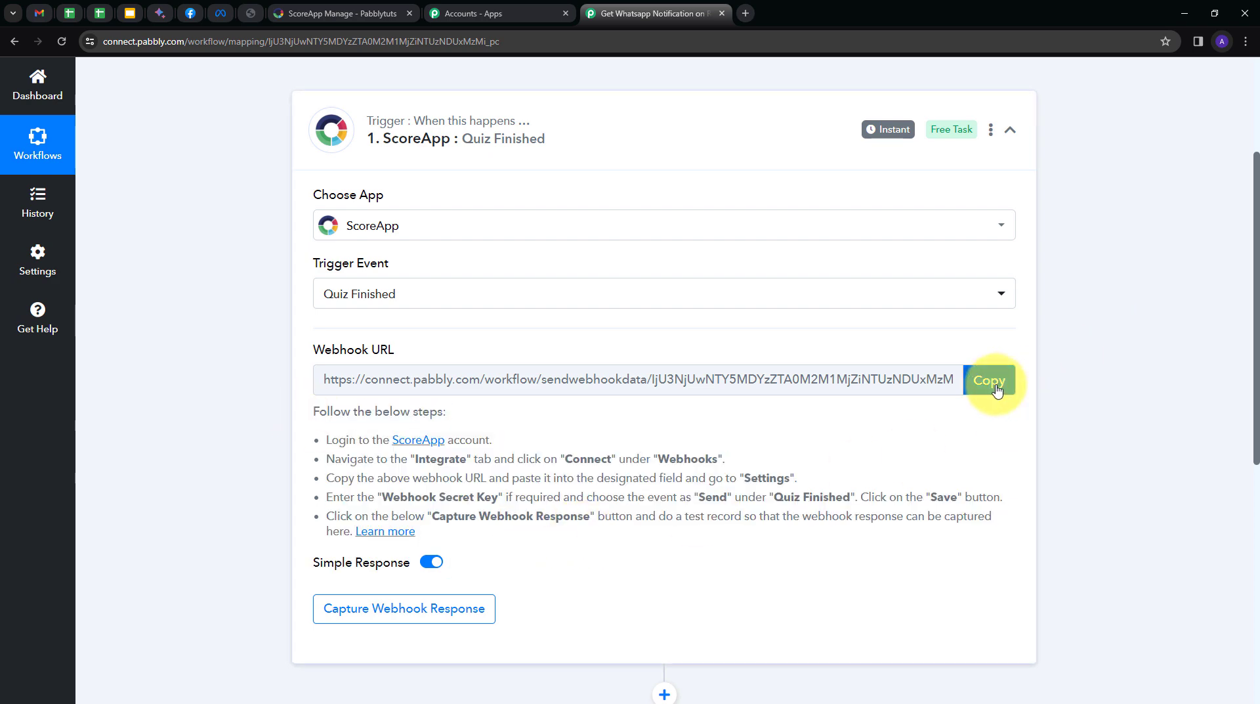
click(996, 386)
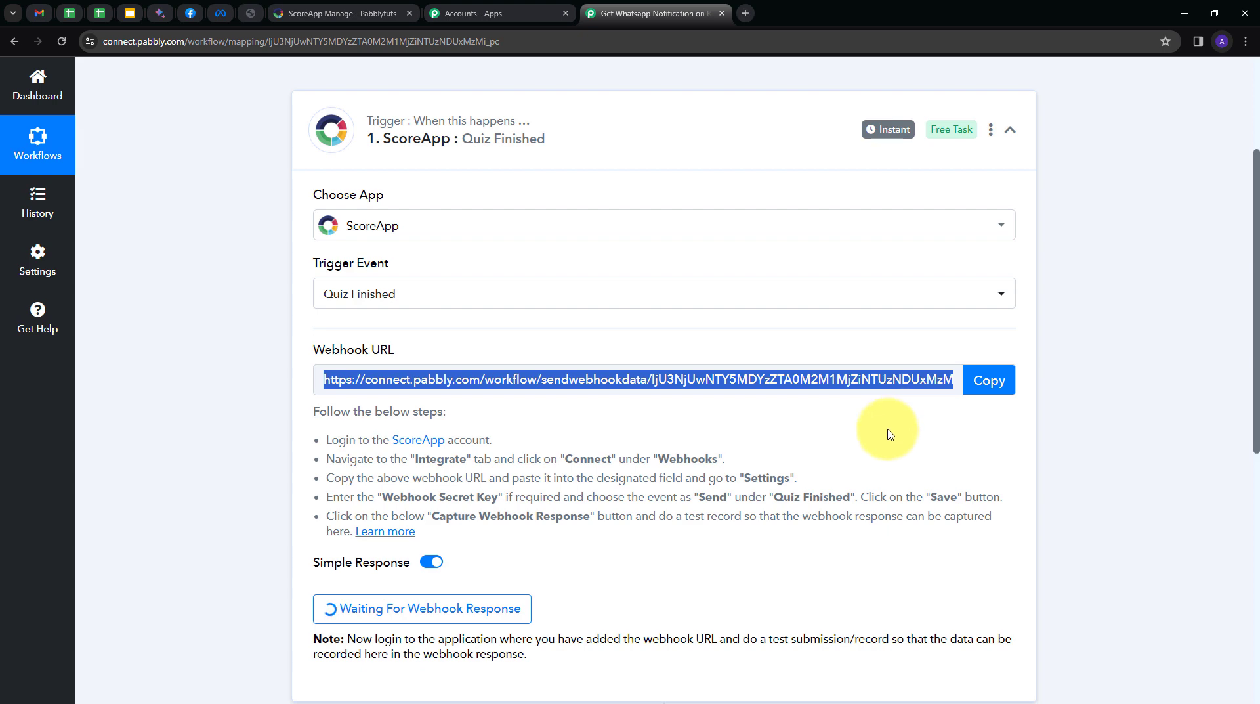
click(333, 12)
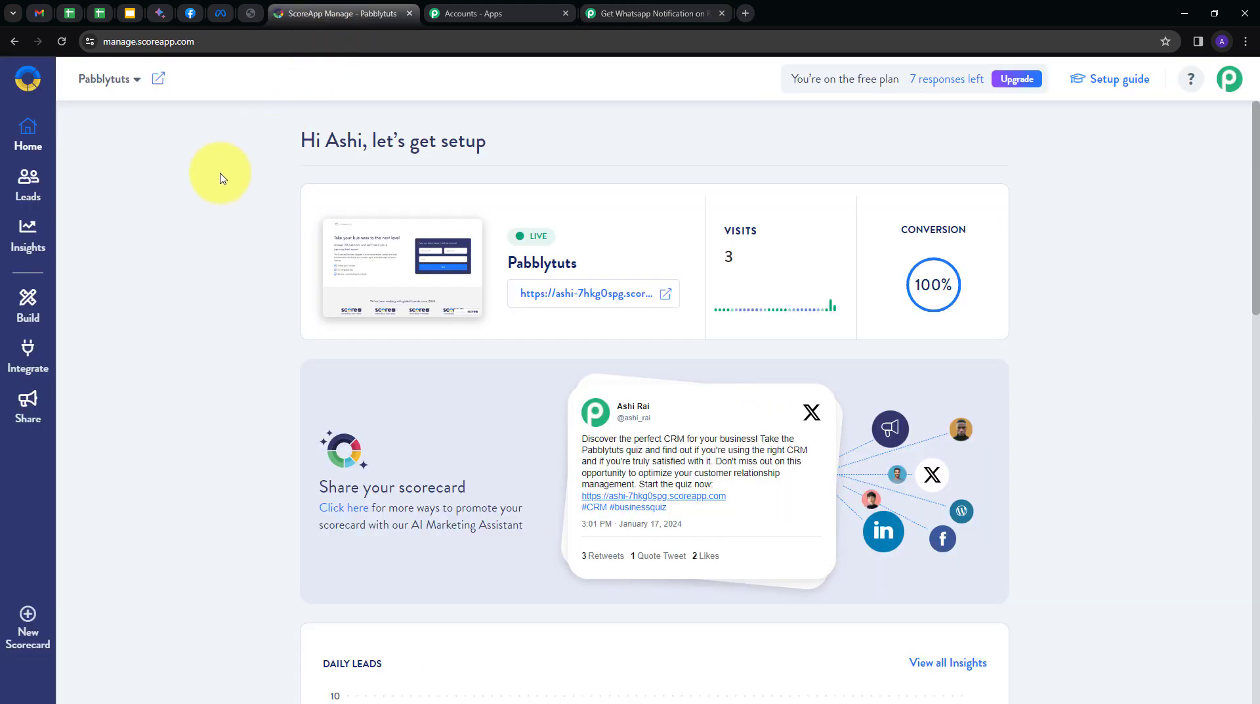
Connect ScoreApp's Webhooks integration using the copied Pabbly webhook URL.
click(27, 361)
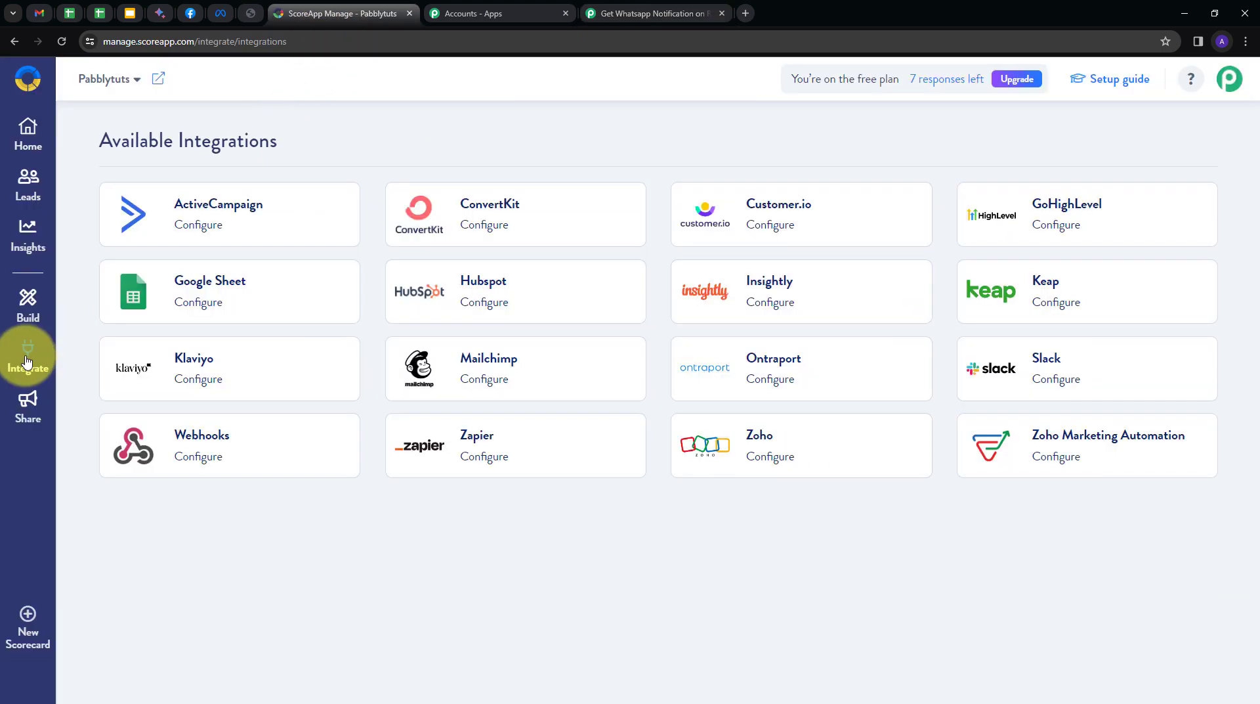
click(203, 437)
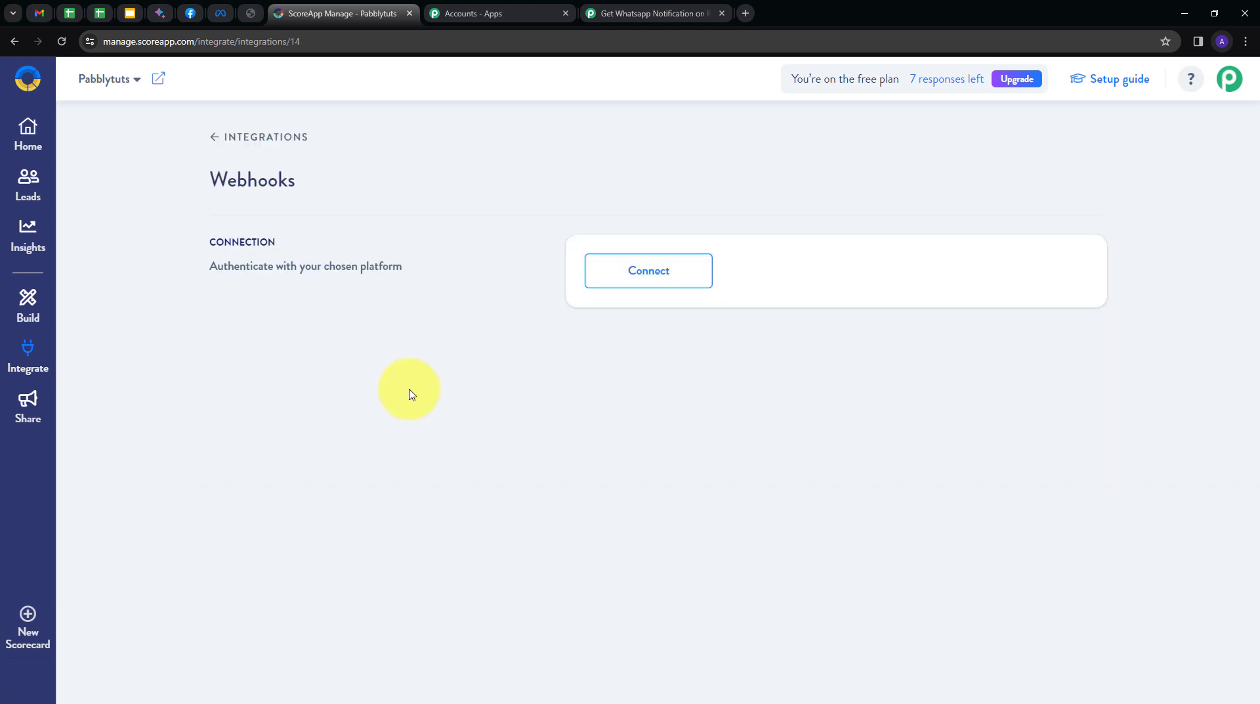
click(644, 273)
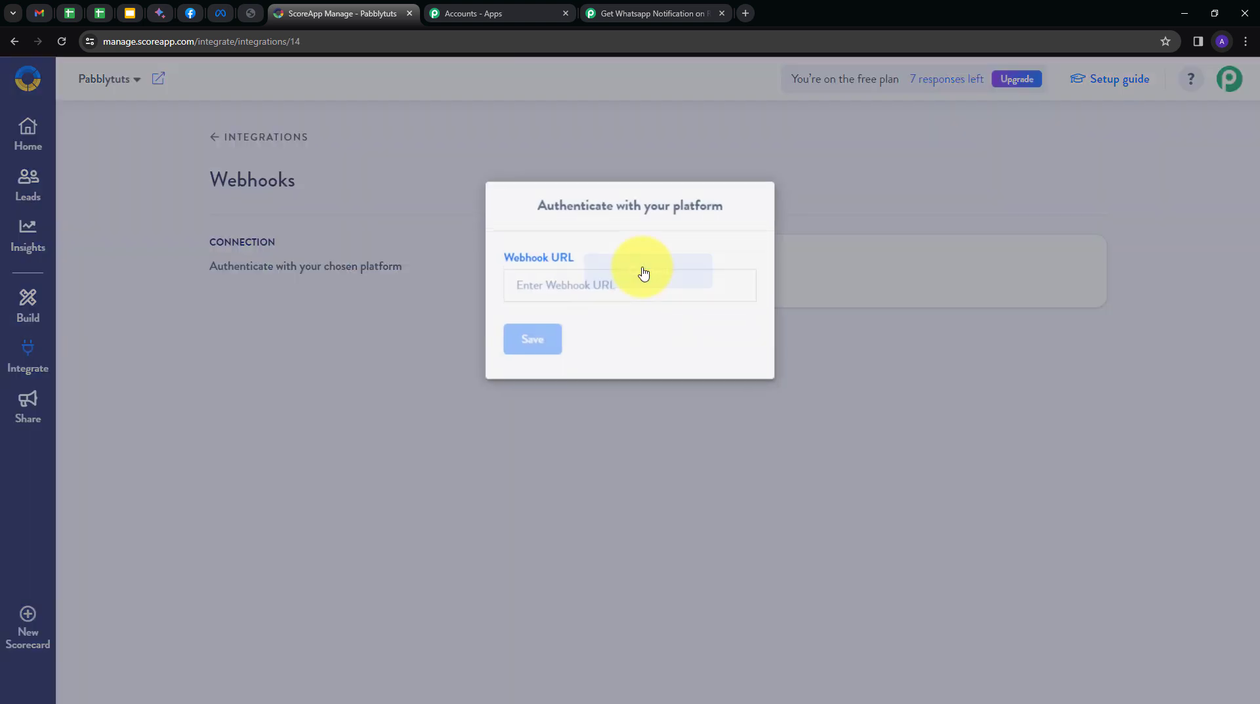
click(580, 286)
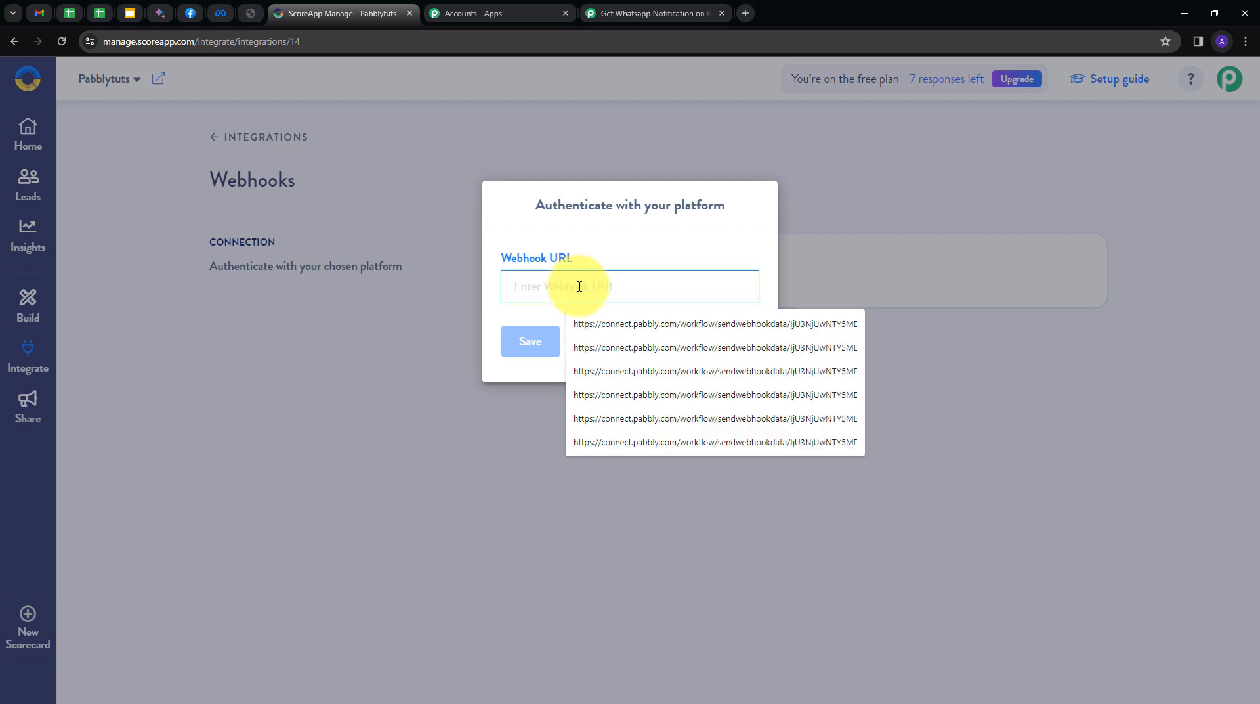
click(599, 343)
click(532, 353)
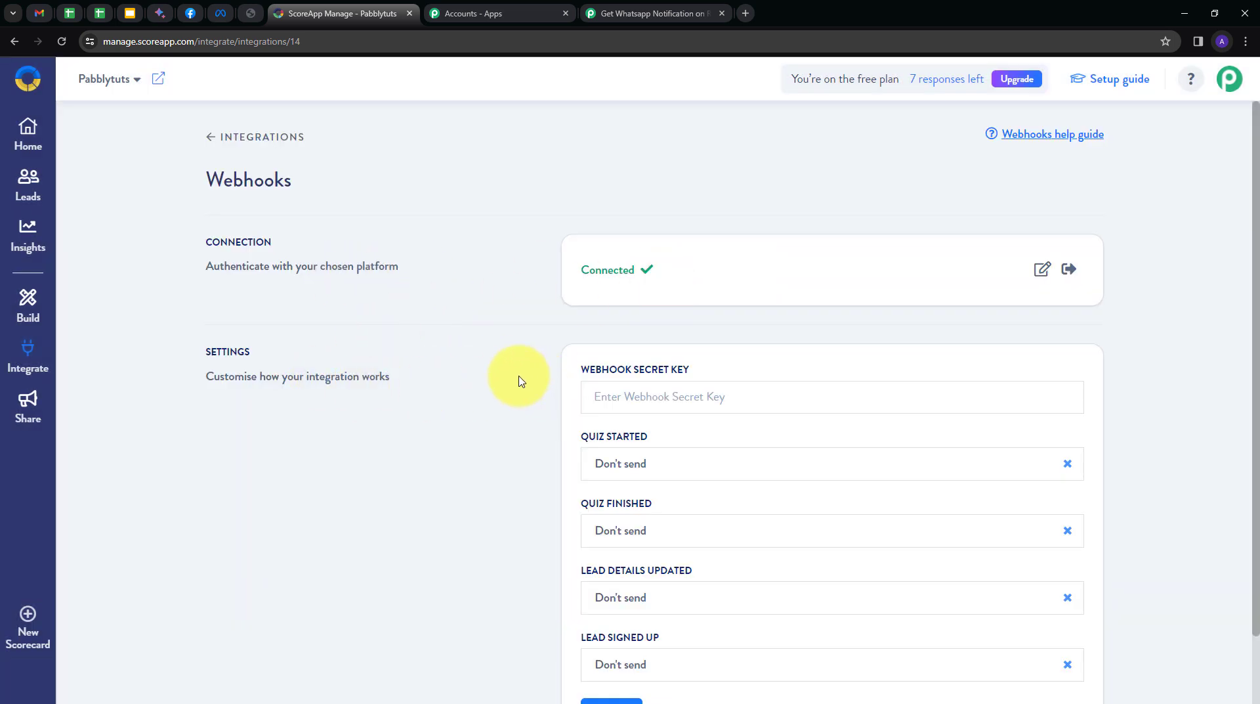
Paste the Pabbly URL as the webhook secret key, set Quiz Finished to Send, and save.
scroll(521, 380, down, 1)
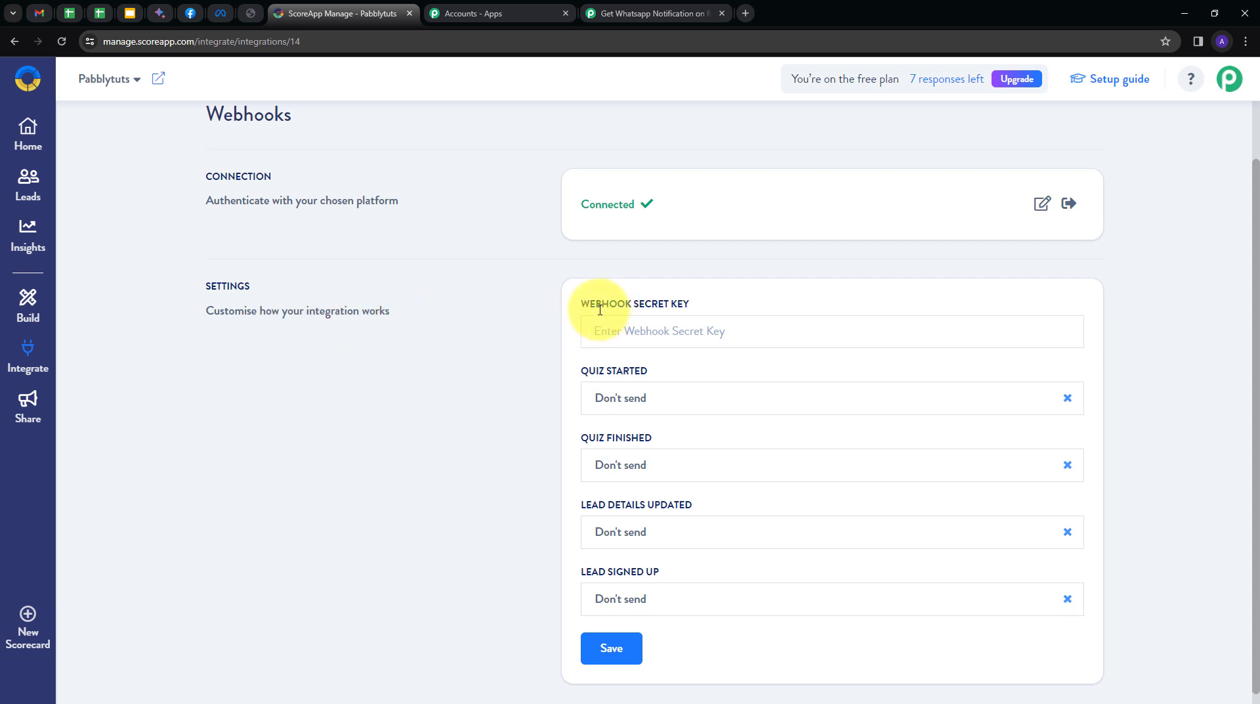
click(636, 336)
key(ctrl+v)
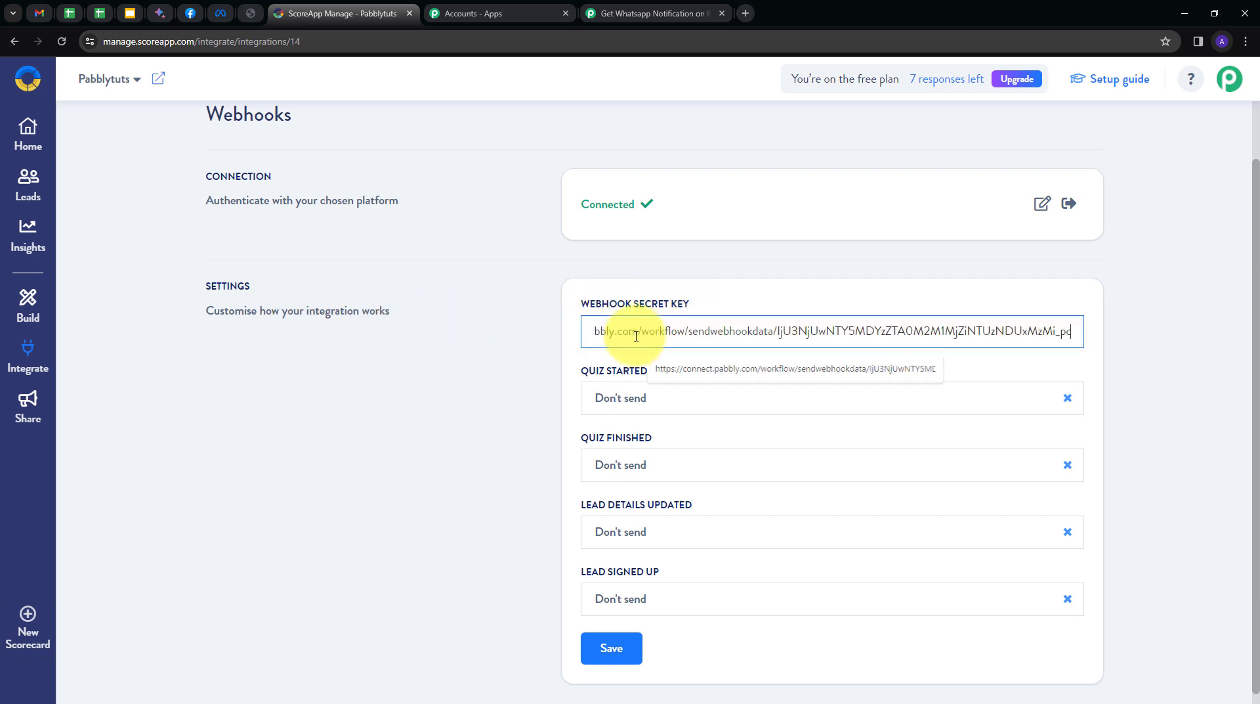
click(546, 425)
scroll(545, 425, down, 1)
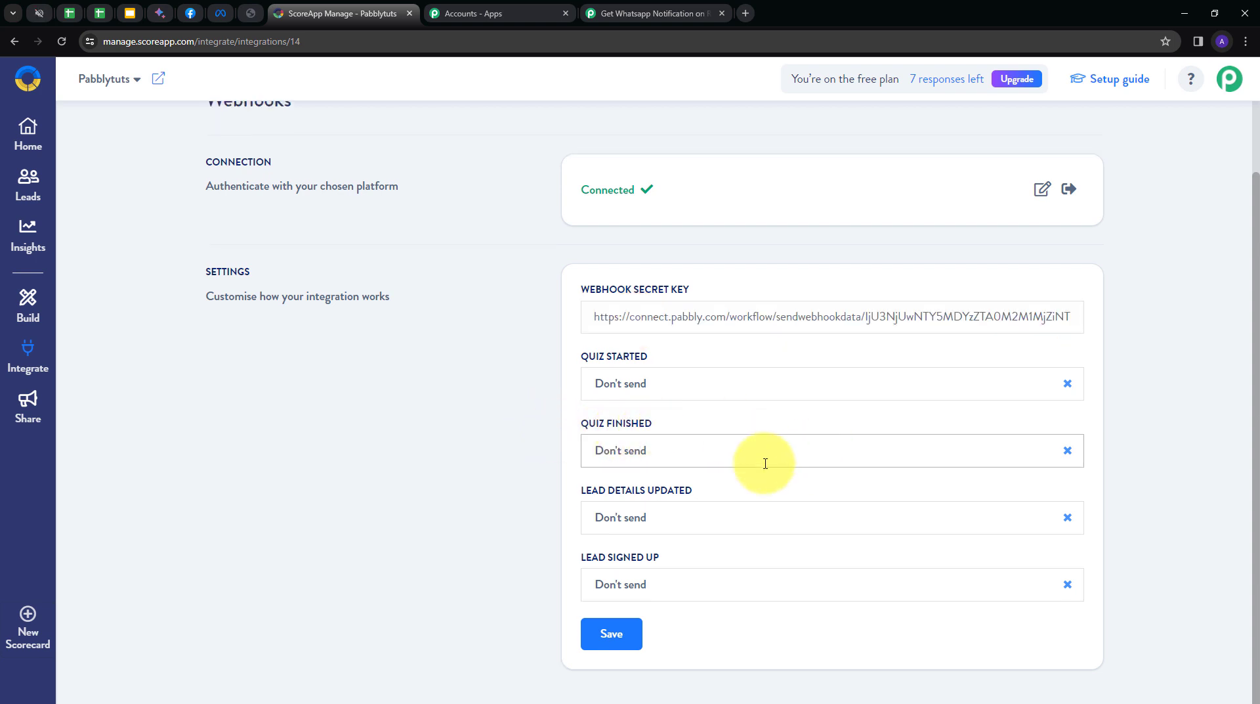
click(663, 452)
click(615, 487)
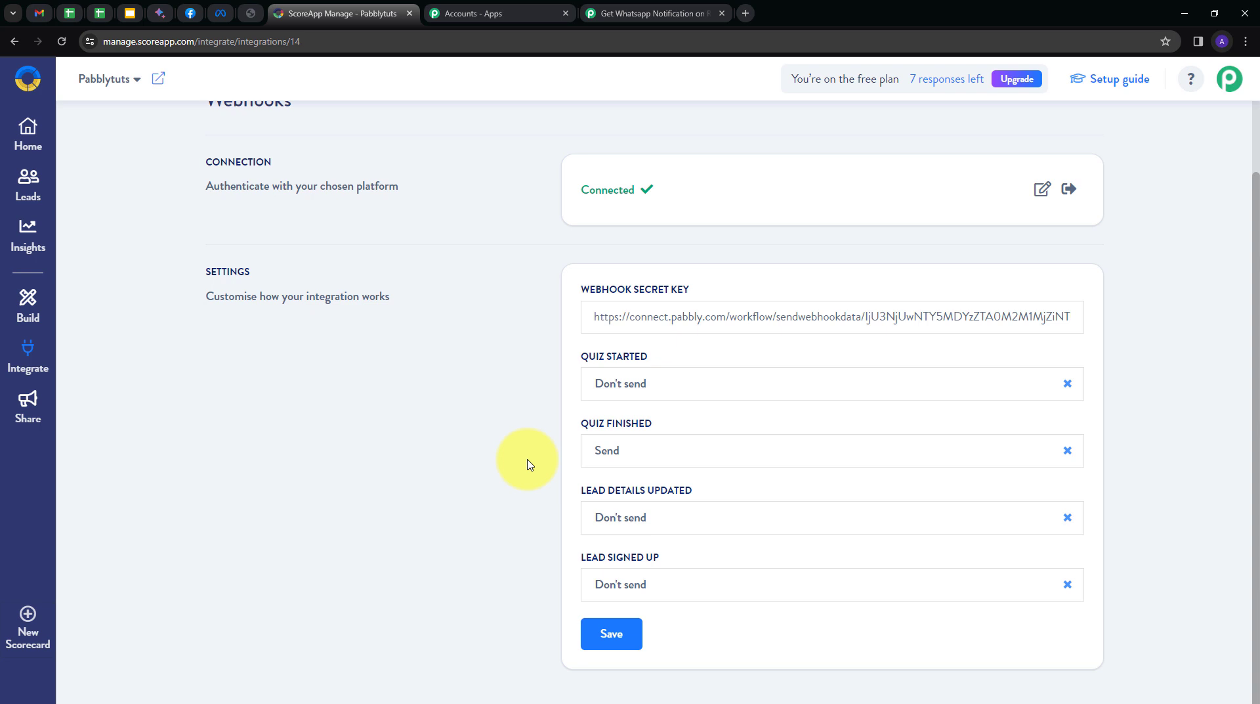
click(613, 638)
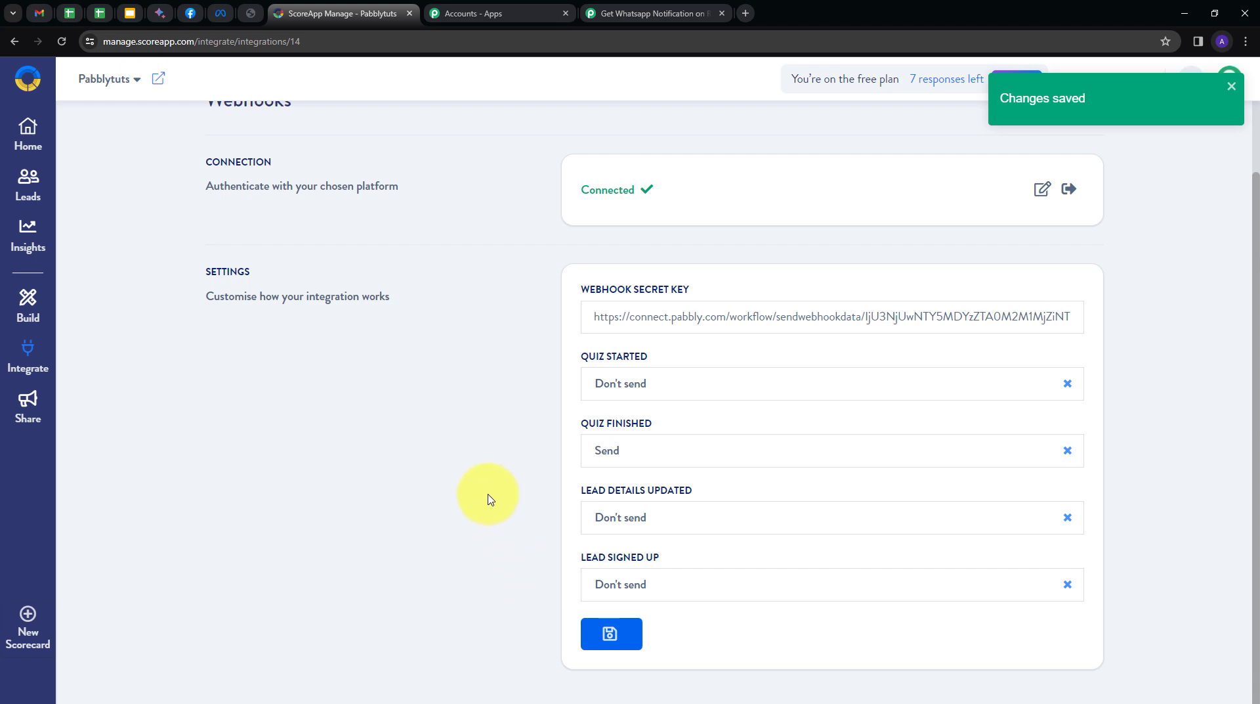
scroll(487, 499, up, 1)
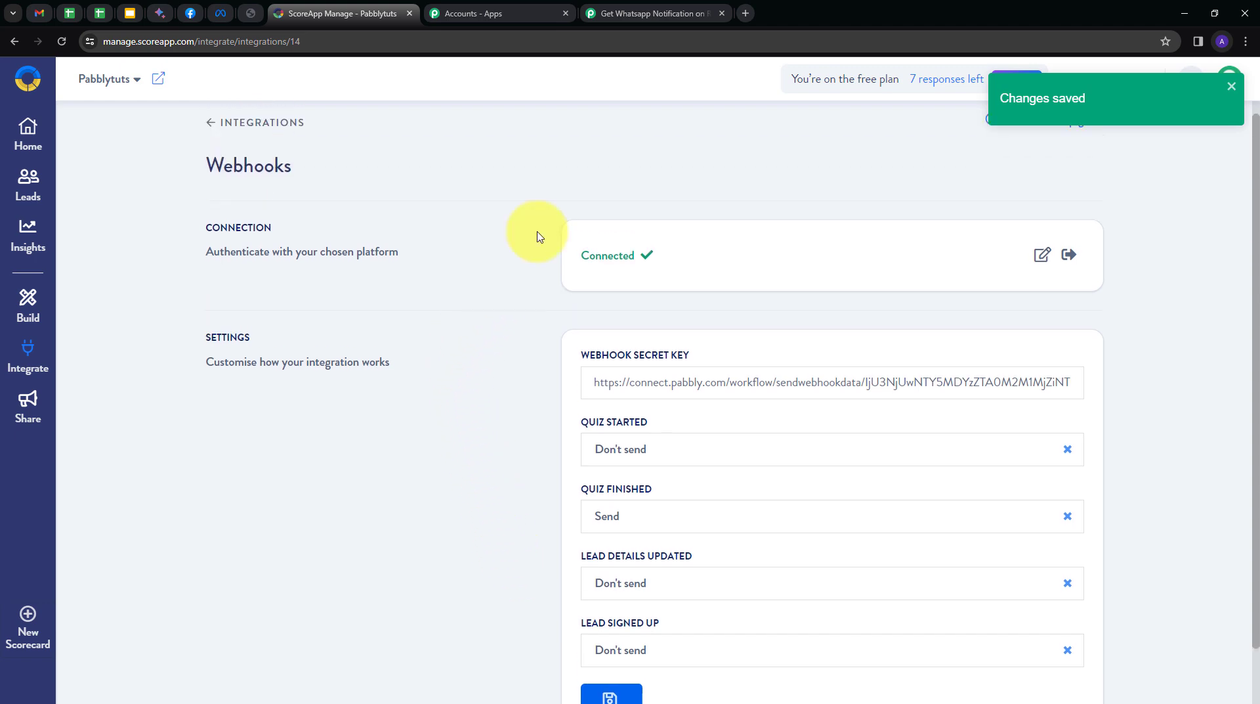
click(682, 12)
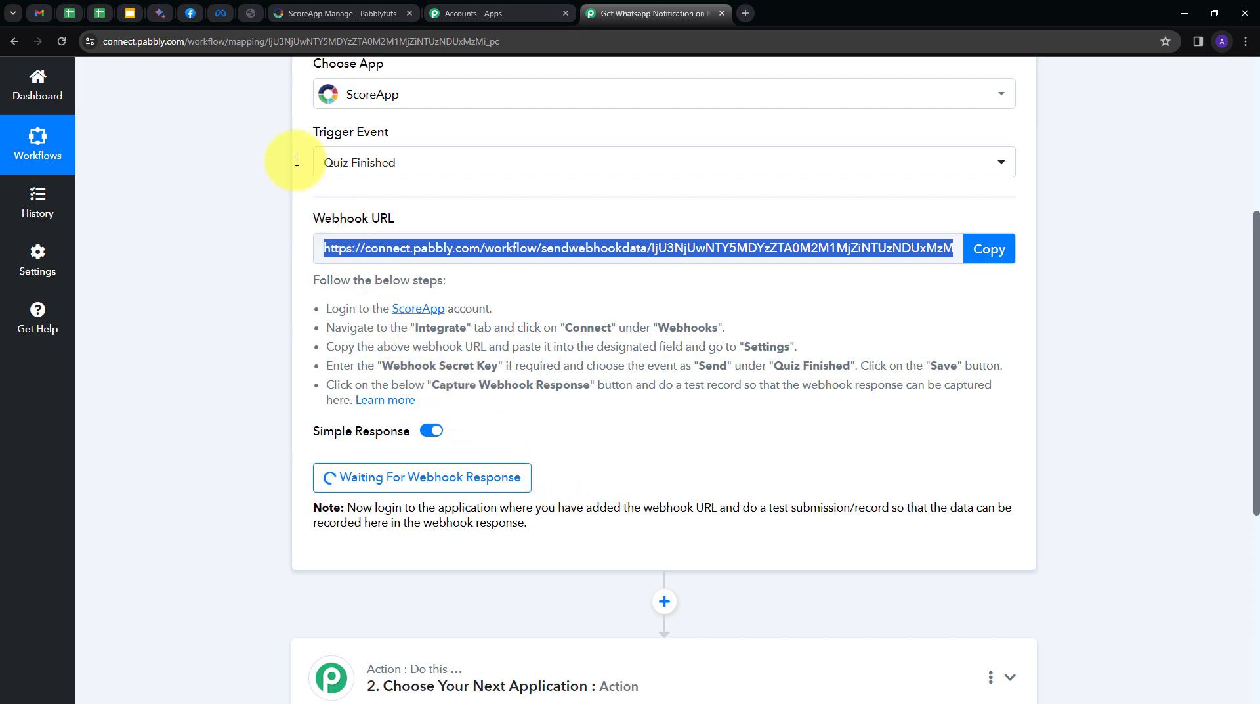
Switch to the ScoreApp scorecard tab while the Pabbly trigger waits for the webhook.
click(250, 14)
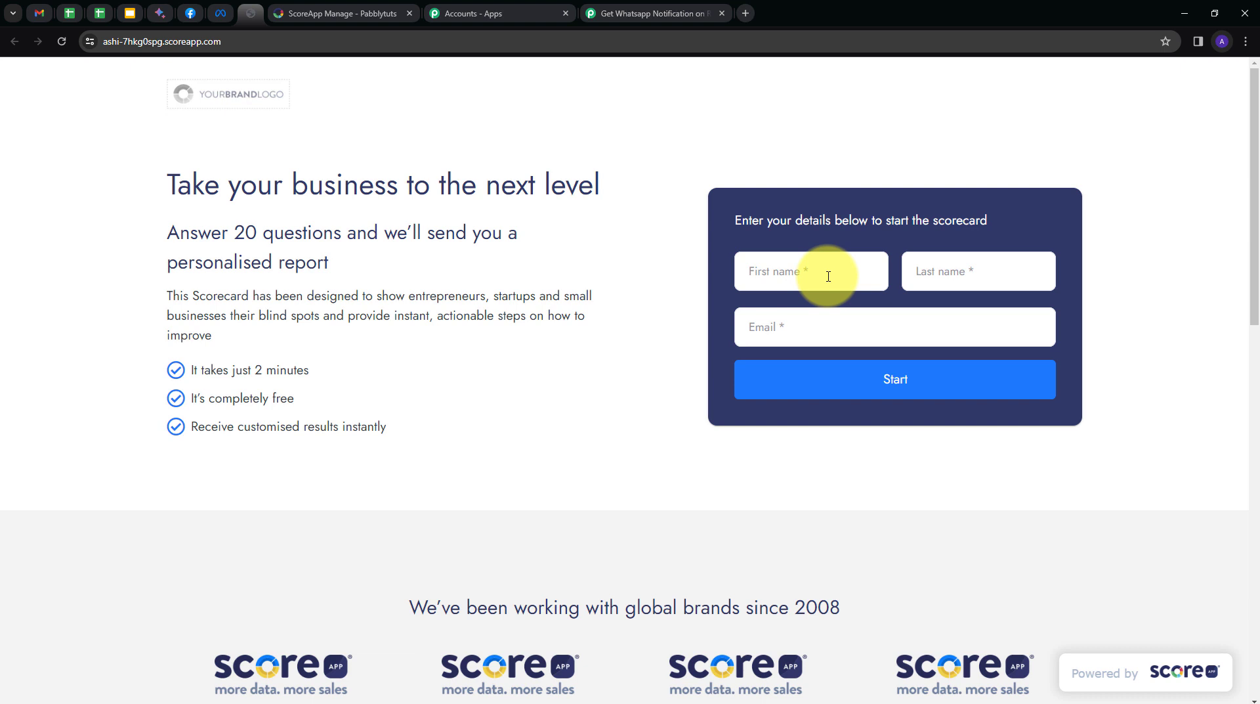
Fill the scorecard start form with the test contact's first name, last name and email.
click(828, 277)
text(De)
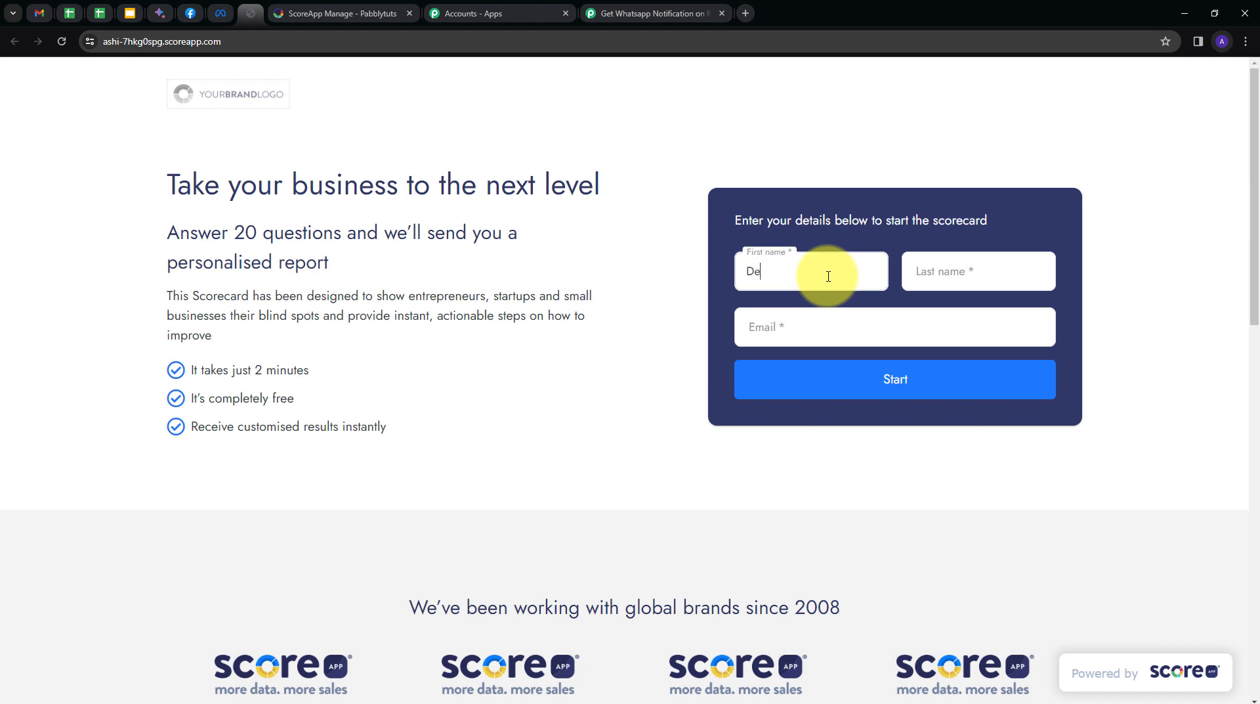
text(mo)
key(Tab)
text(User)
key(Tab)
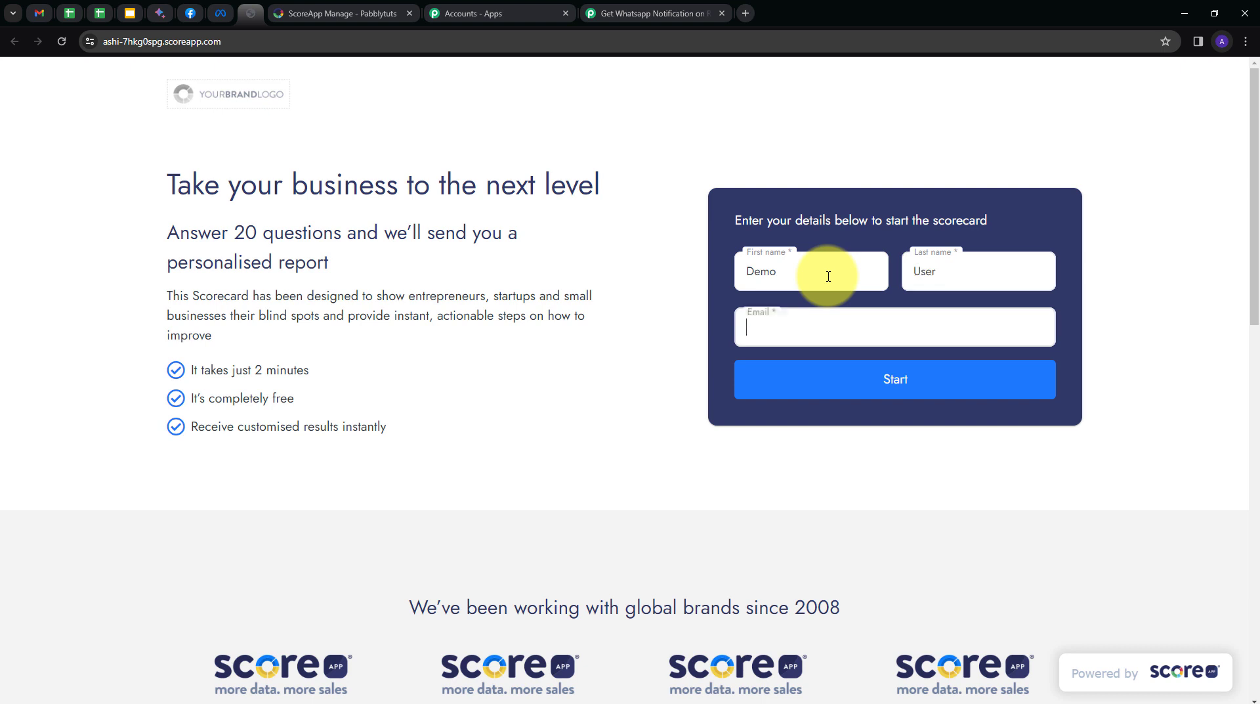
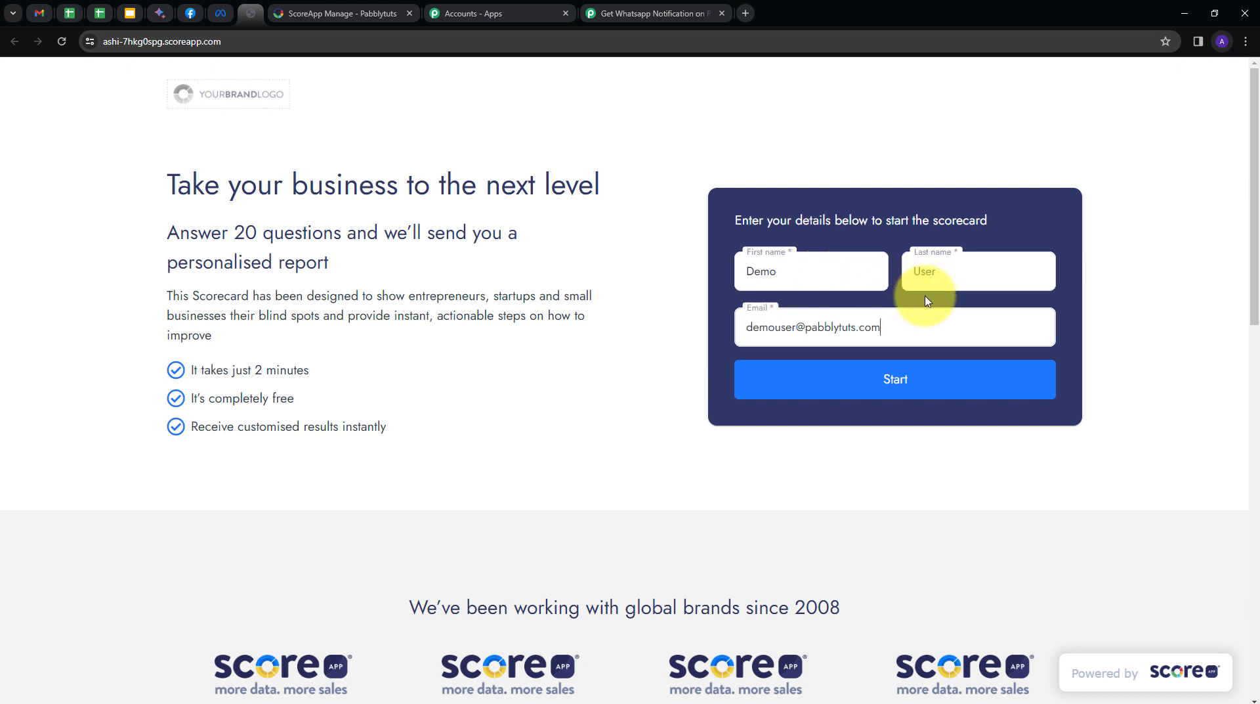
Start the scorecard and answer Yes to the CRM and satisfaction questions.
click(896, 382)
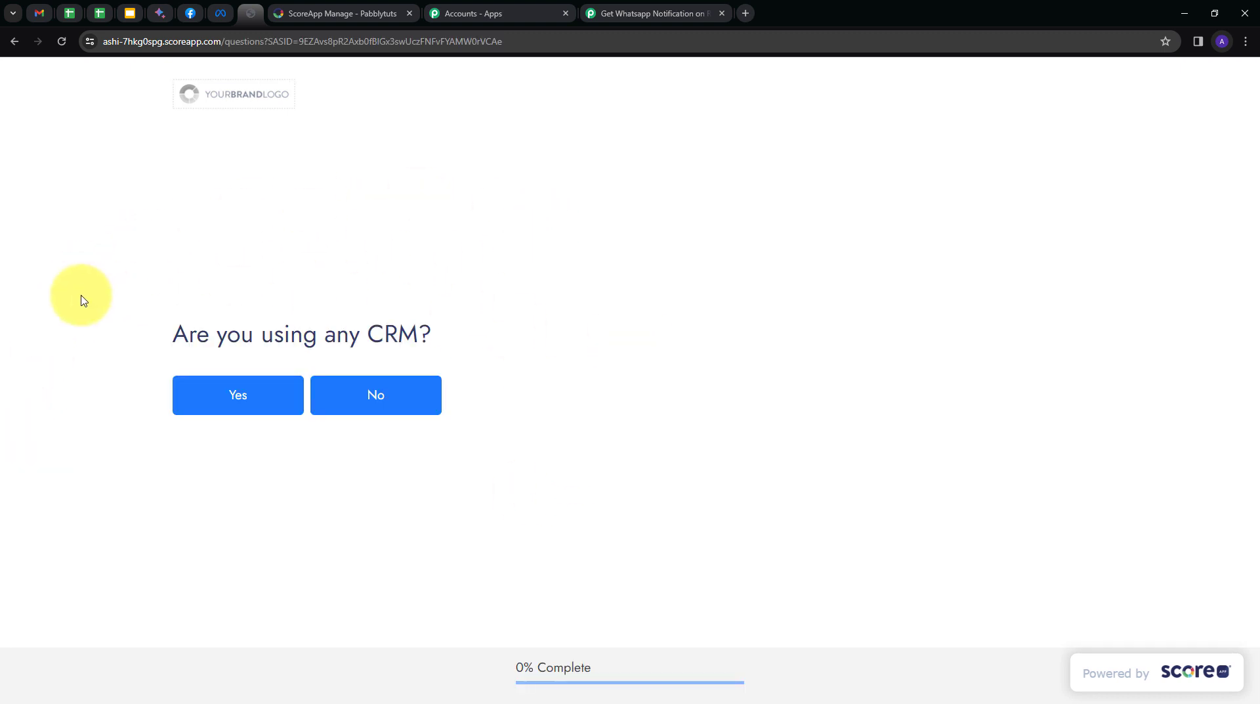
click(249, 408)
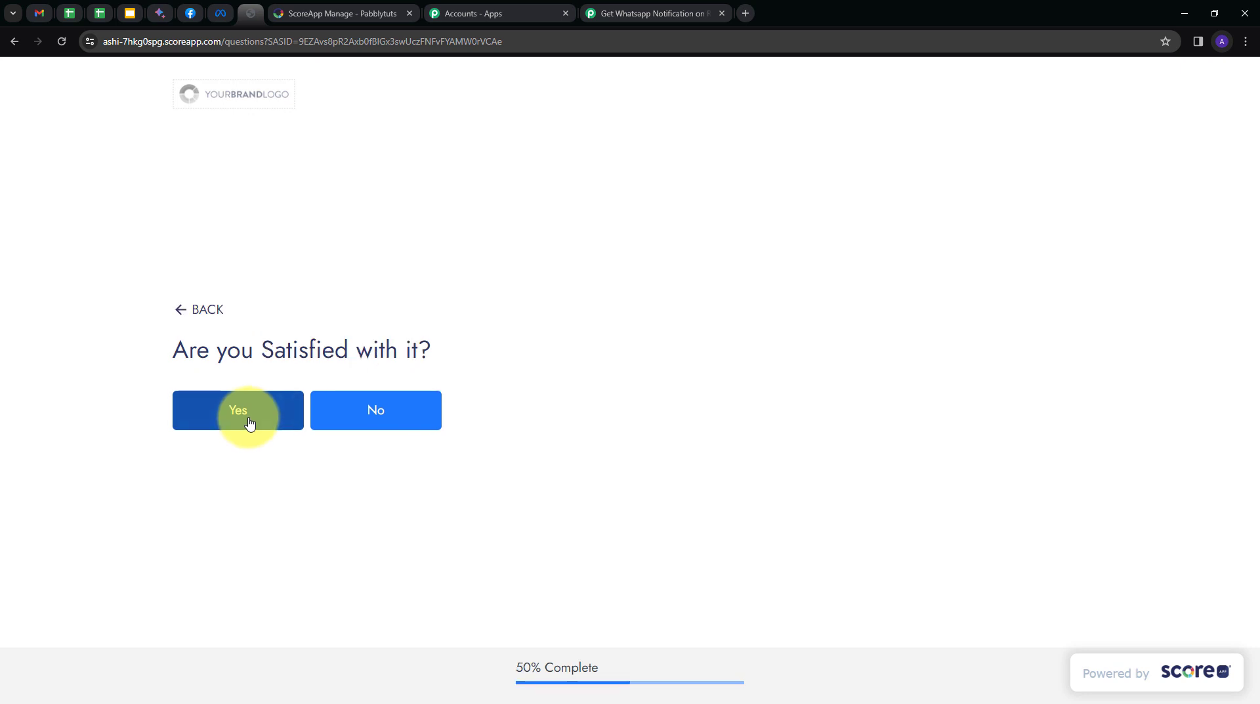
click(249, 422)
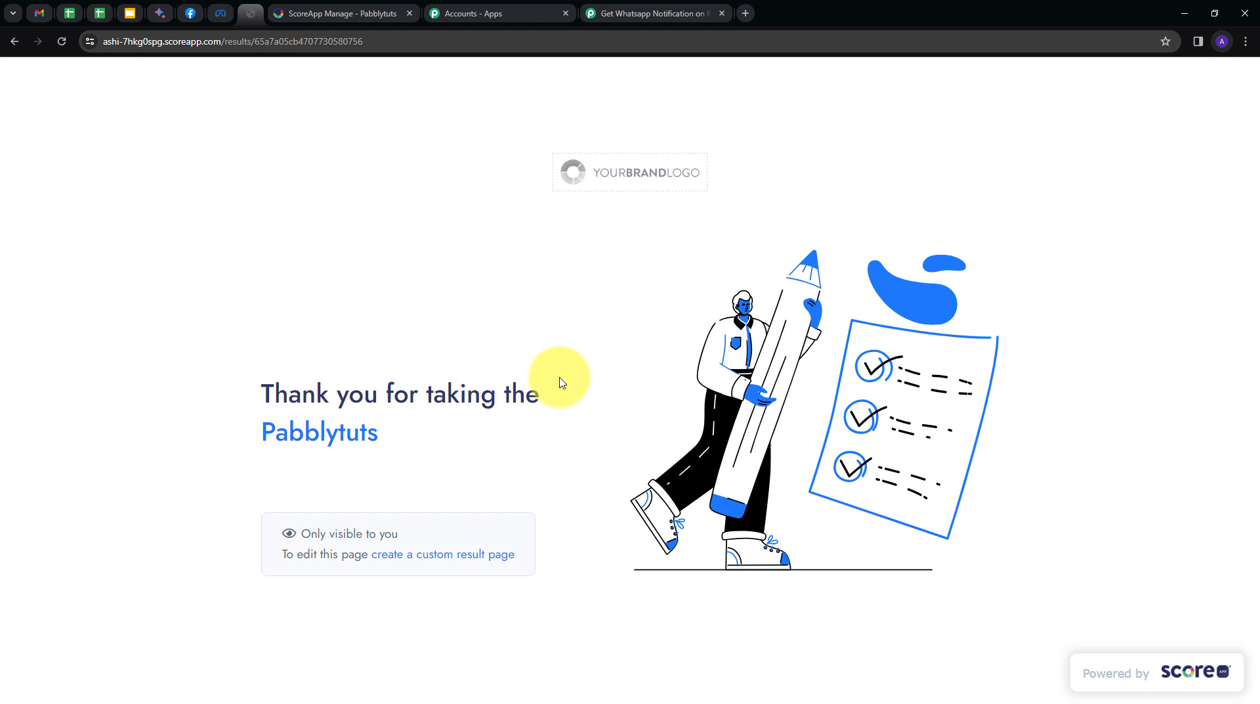
Scroll through Pabbly's Response Received data, including the QUIZ_FINISHED event and score values.
click(653, 13)
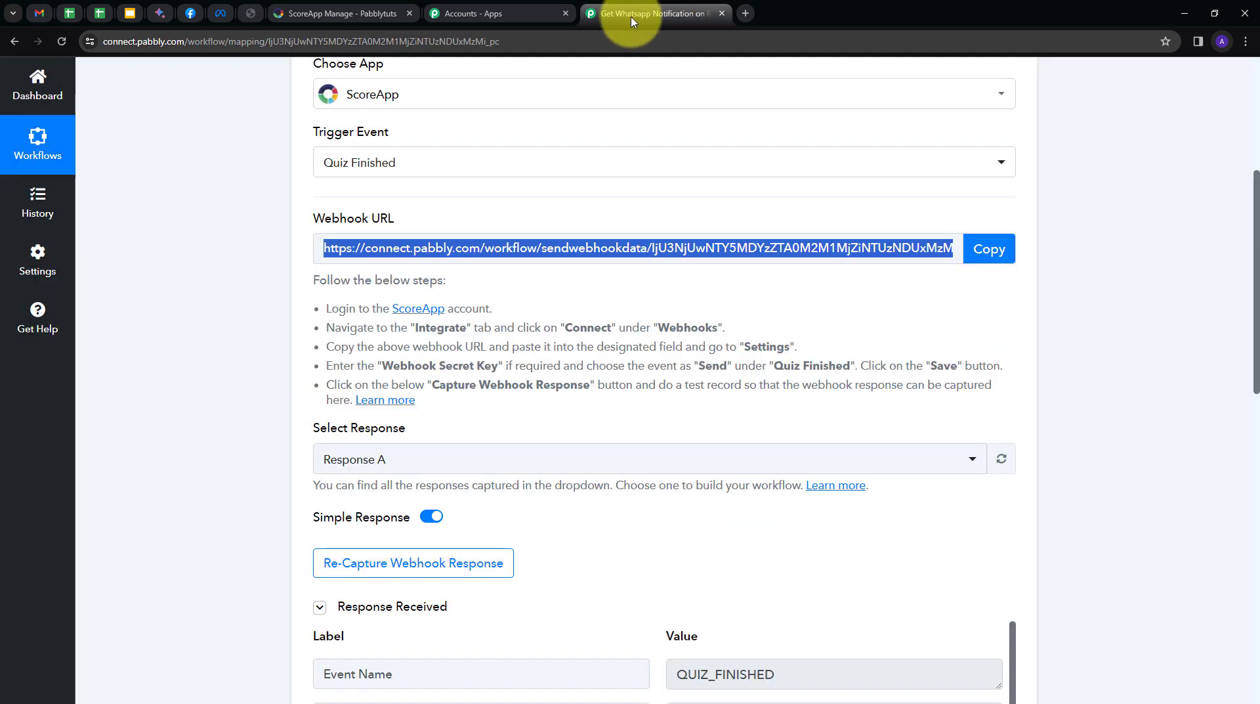
scroll(746, 402, down, 5)
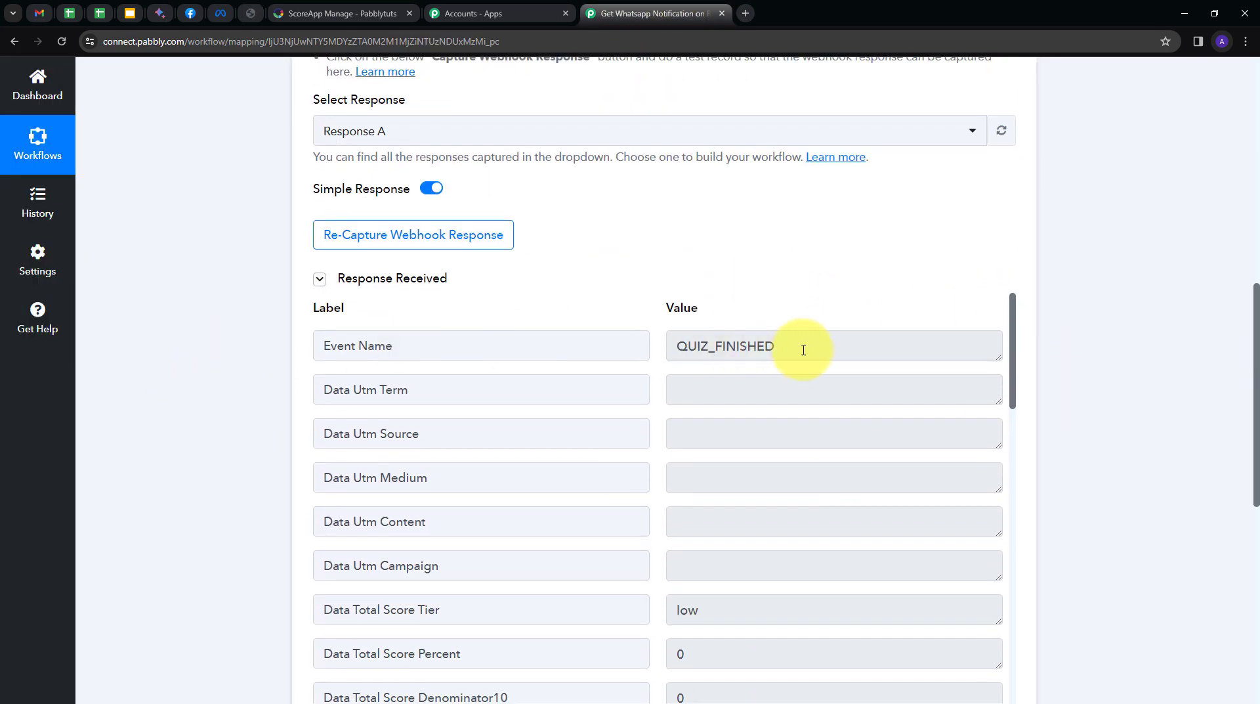
drag(801, 349, 624, 368)
scroll(906, 394, down, 1)
scroll(1109, 374, down, 2)
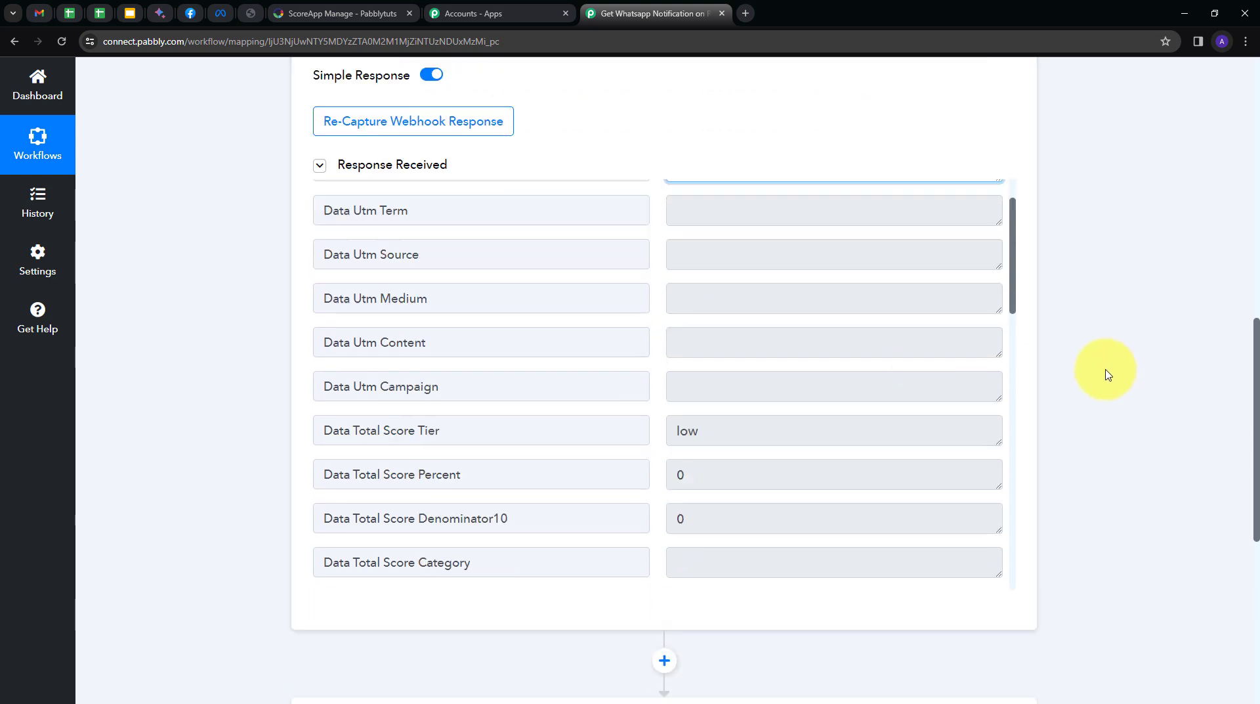
scroll(746, 413, down, 1)
scroll(726, 425, down, 1)
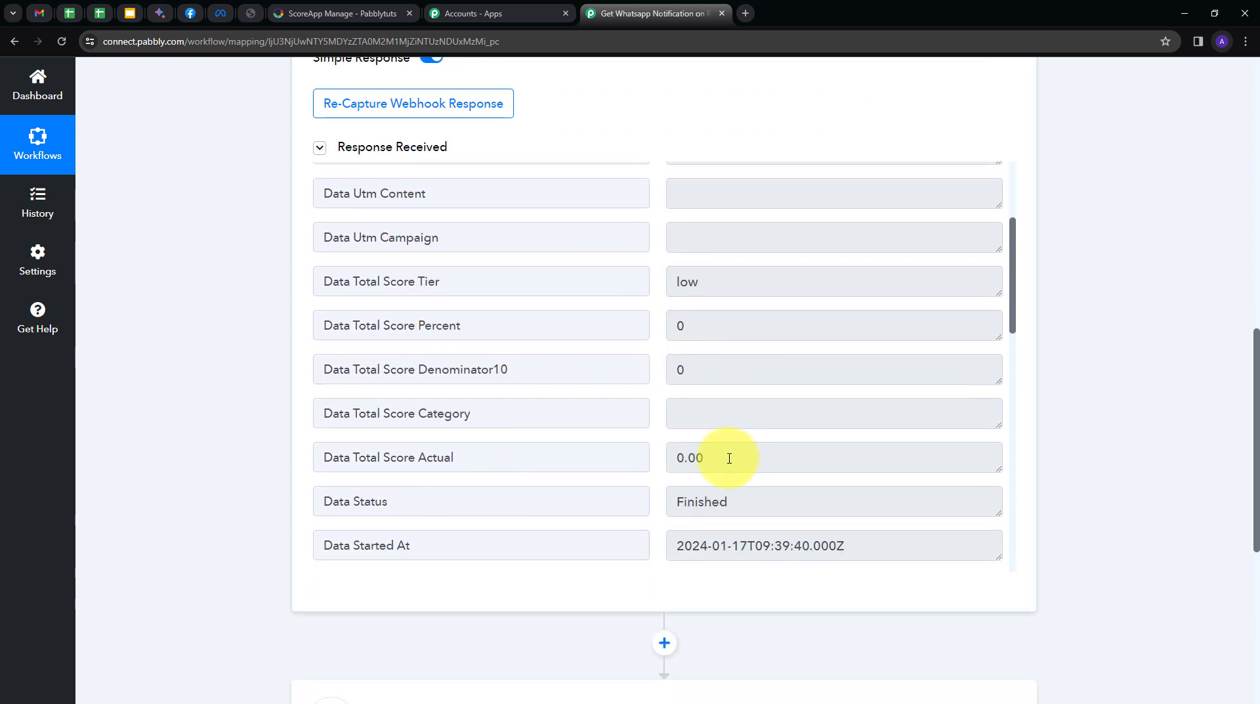
drag(726, 456, 642, 459)
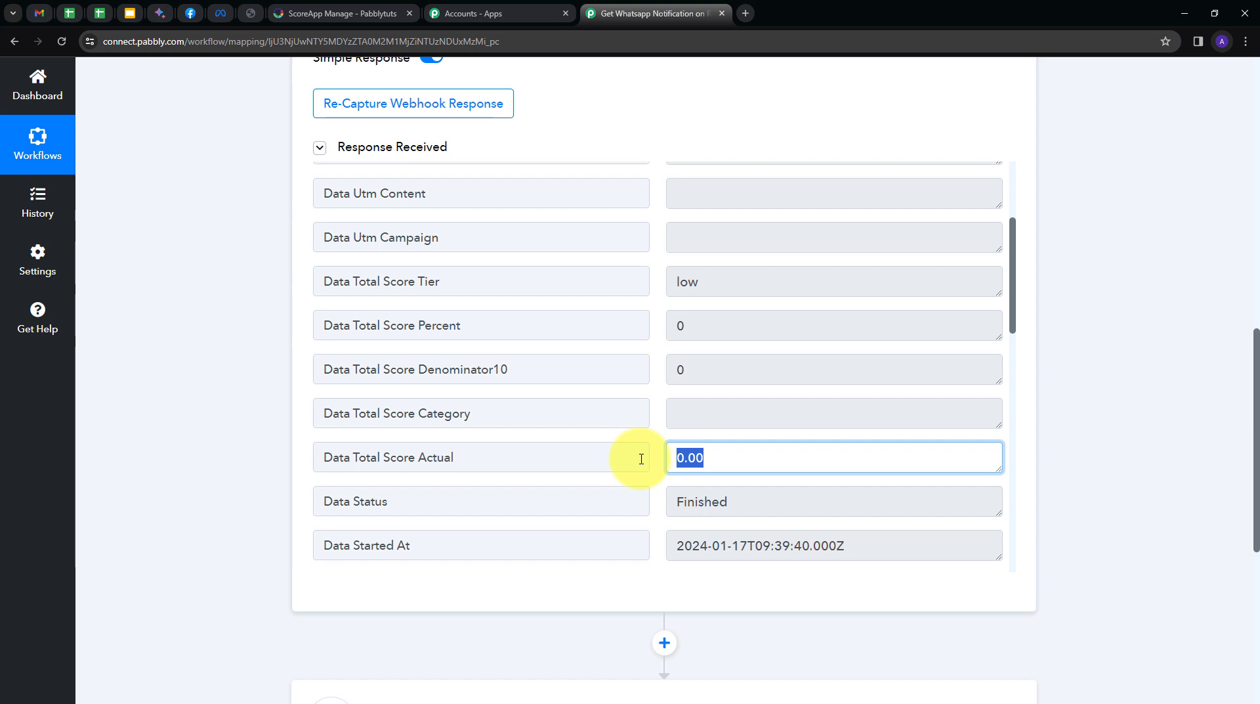
click(647, 458)
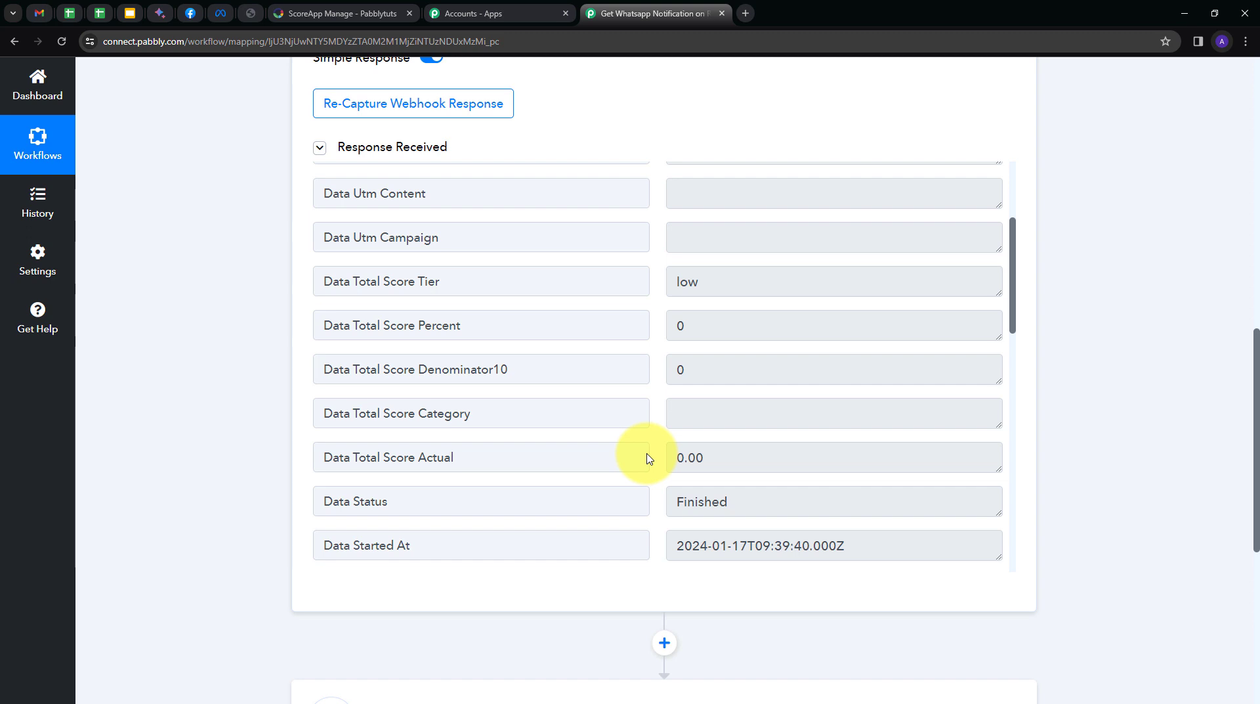
scroll(577, 315, down, 3)
scroll(765, 366, up, 1)
scroll(765, 366, down, 3)
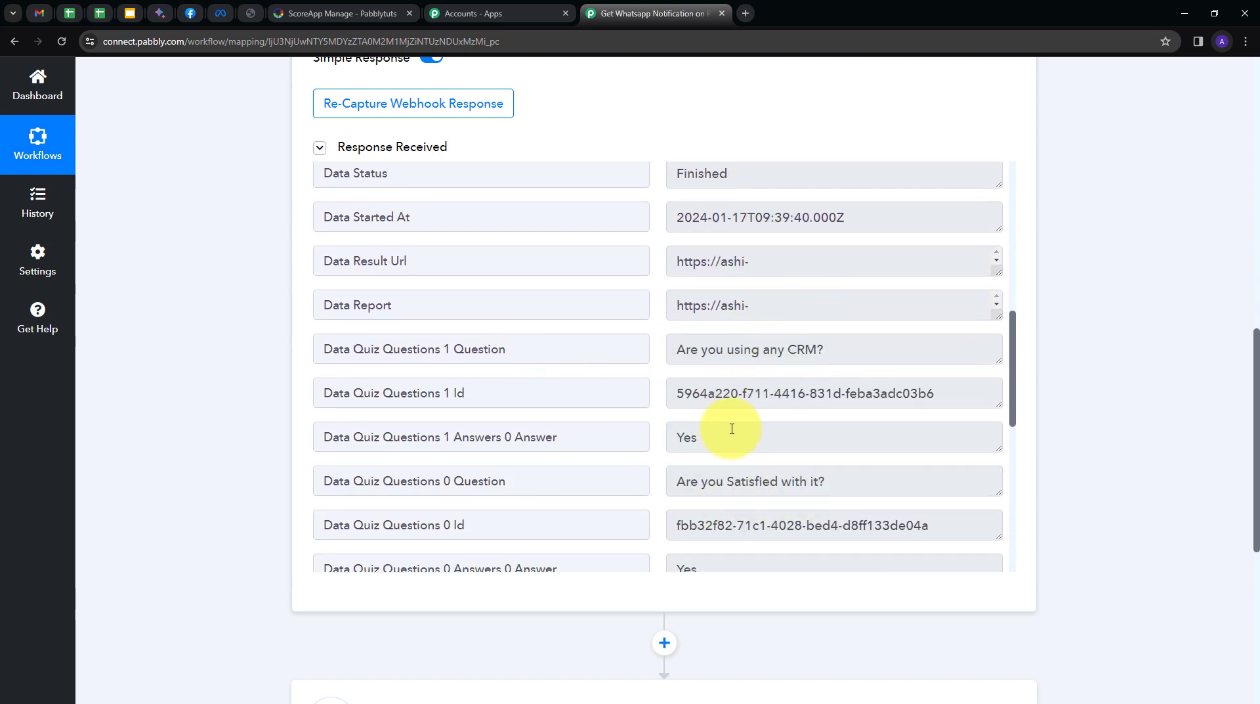
scroll(684, 400, down, 1)
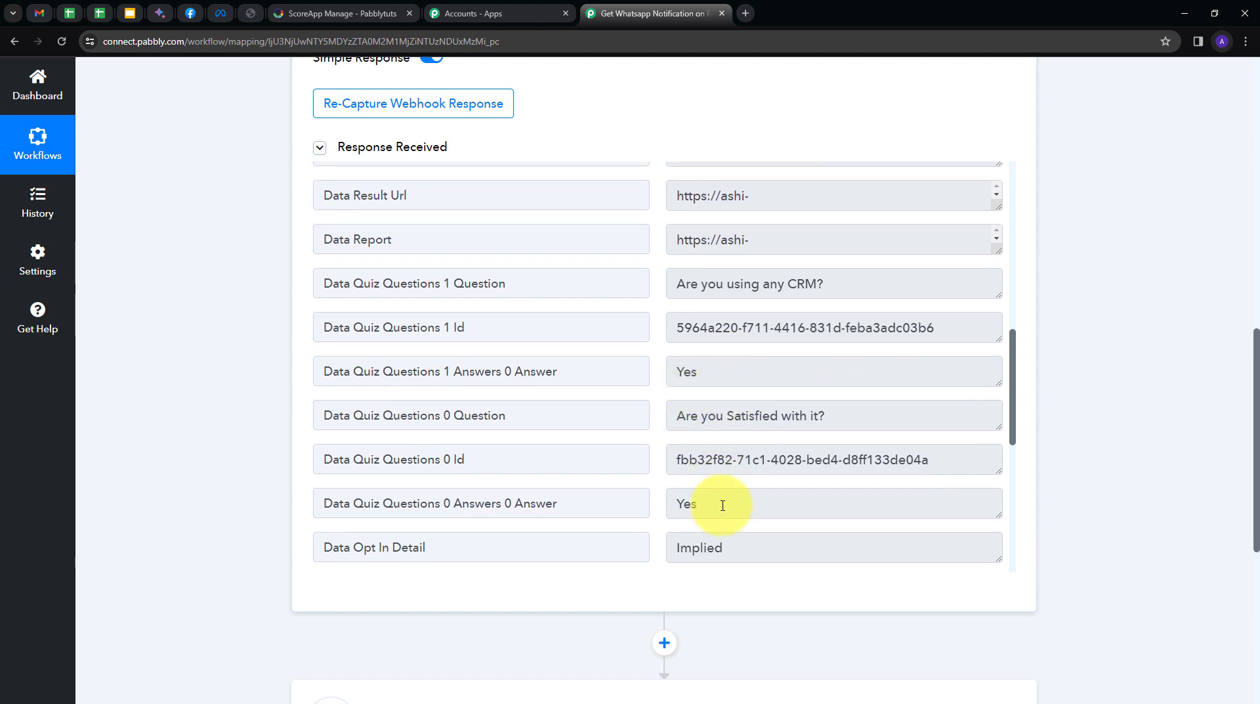
scroll(723, 505, down, 6)
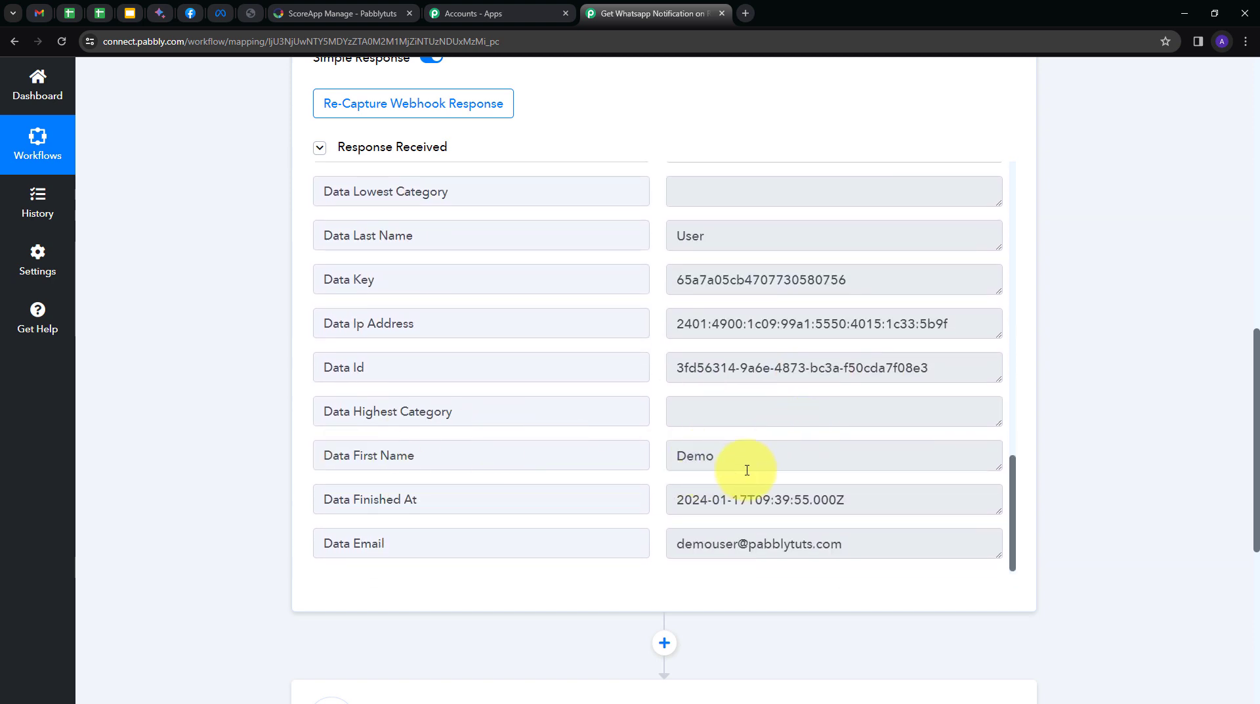
Inspect the captured first name, last name, email and quiz finish time.
double_click(684, 459)
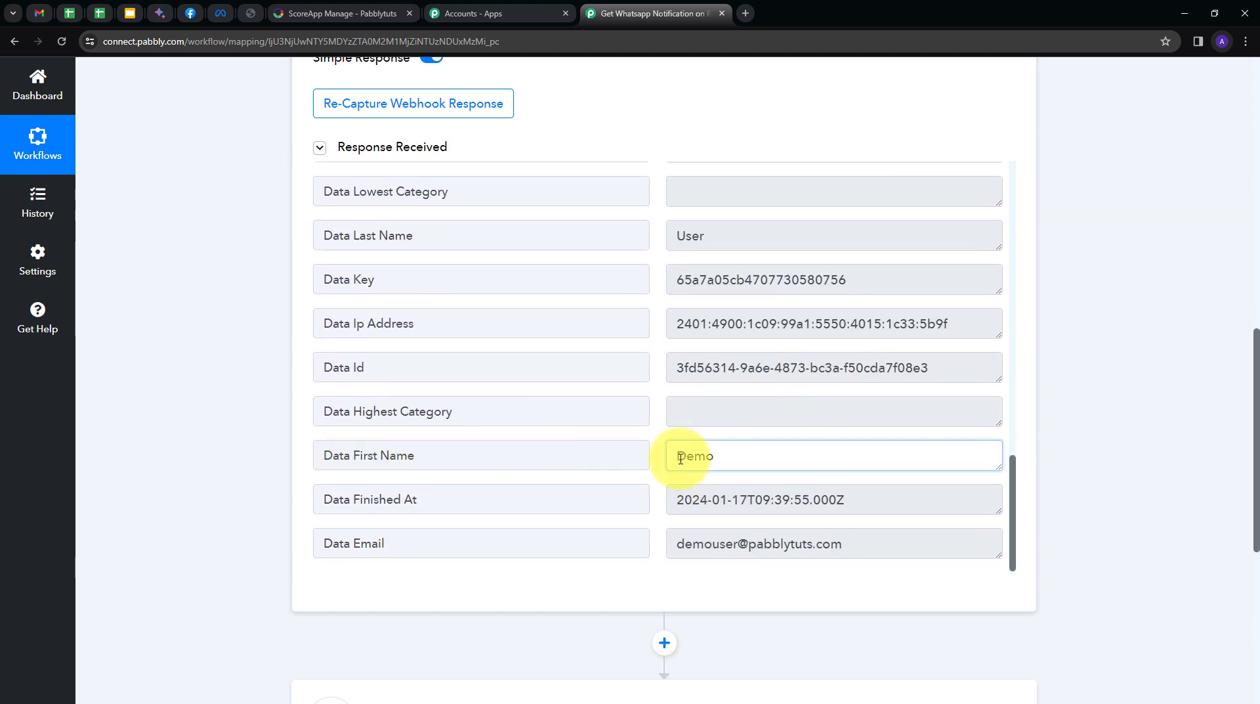
double_click(738, 229)
triple_click(895, 540)
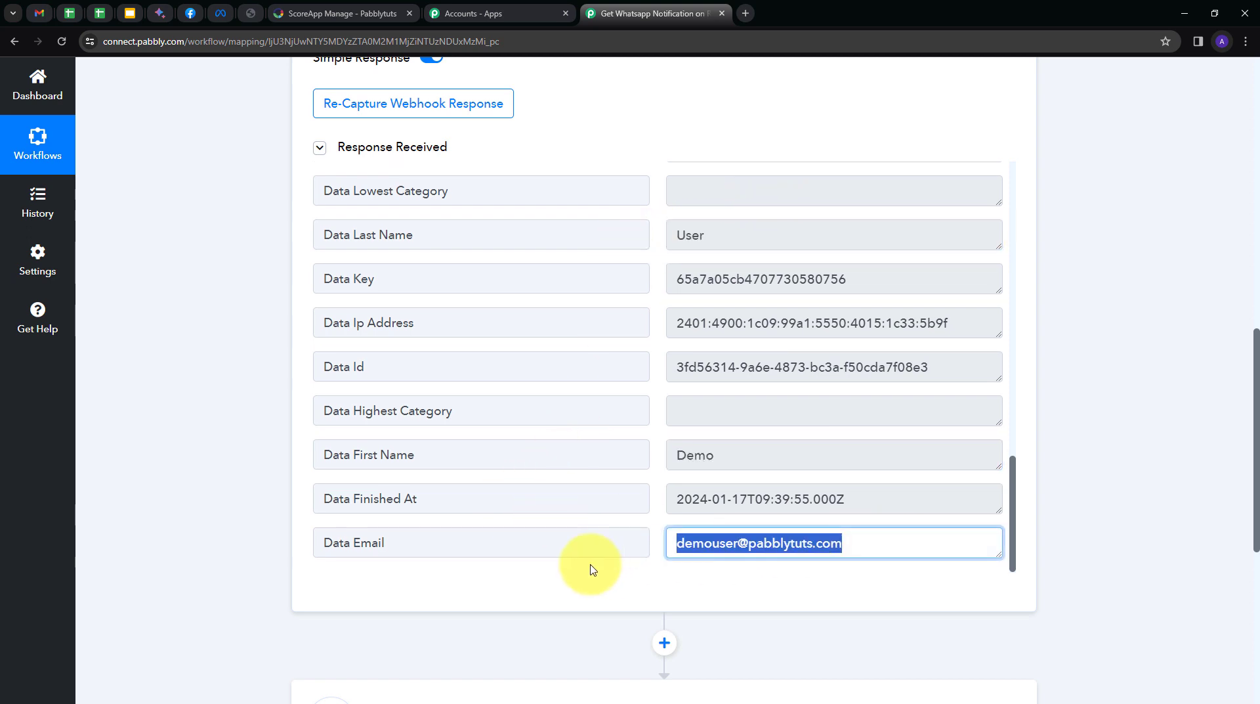
drag(880, 494, 662, 505)
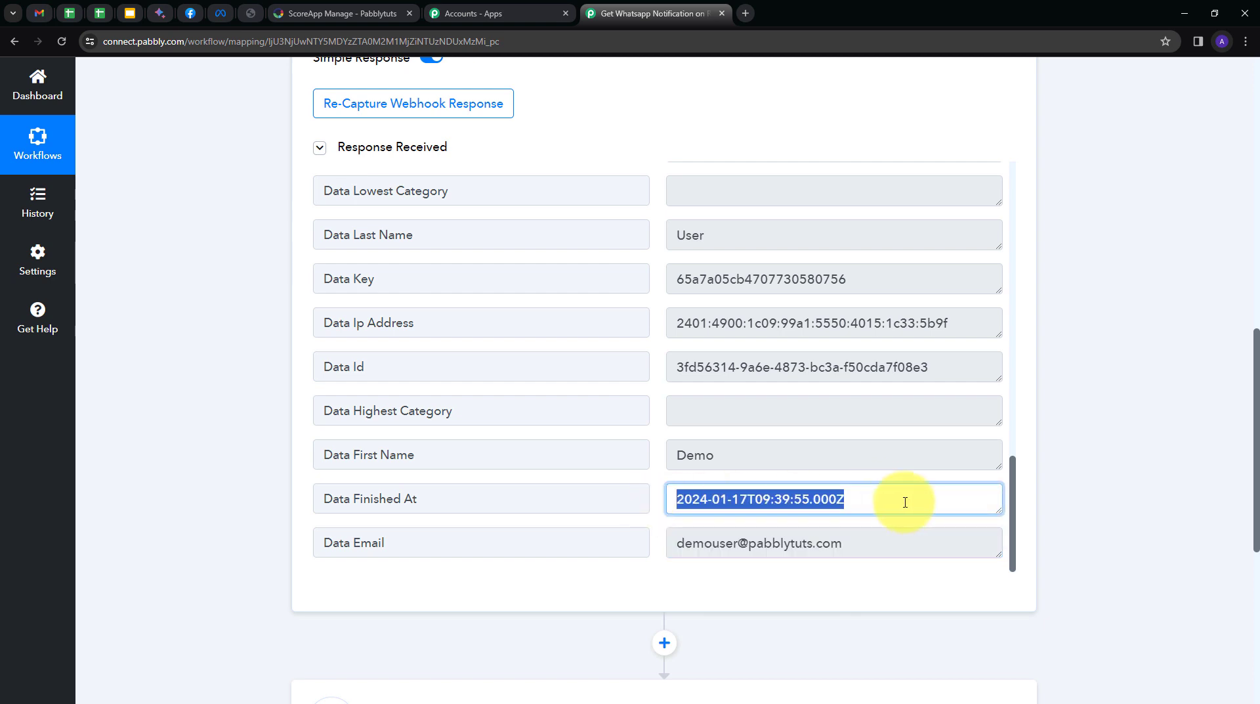
click(660, 483)
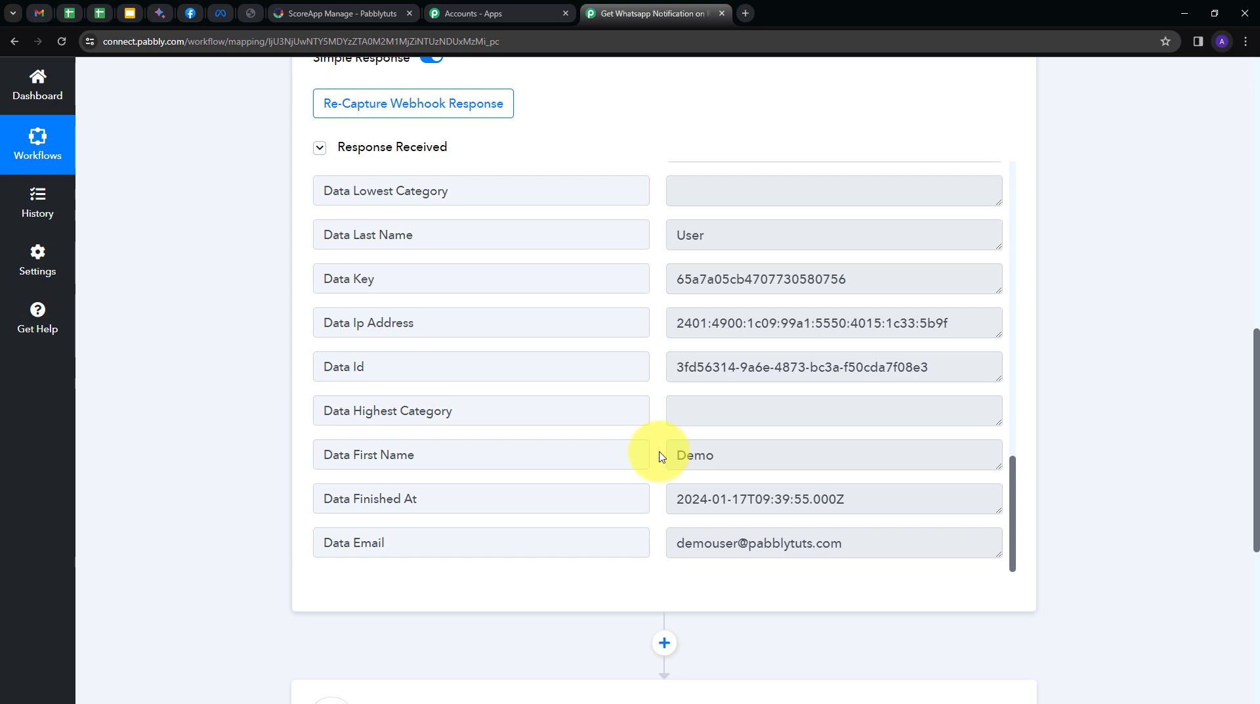
scroll(1114, 330, down, 4)
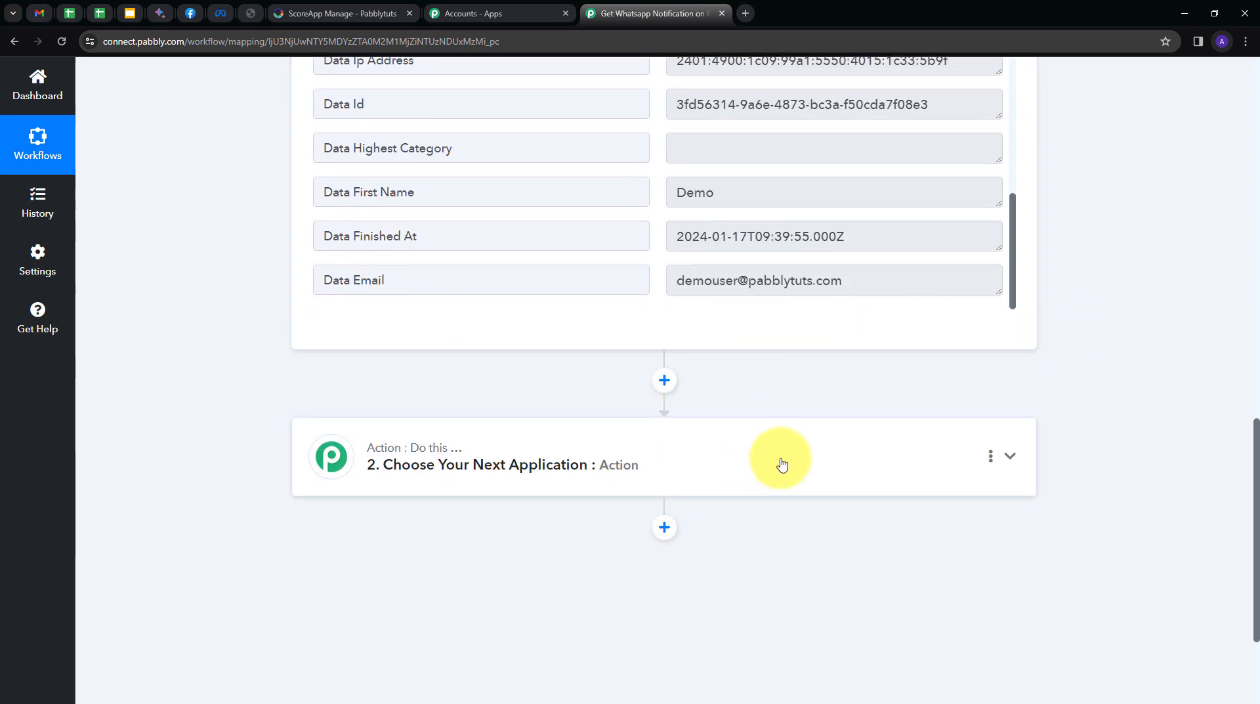
Set the action step to WhatsApp Cloud API with the Send Template Message event.
click(783, 464)
scroll(498, 450, up, 4)
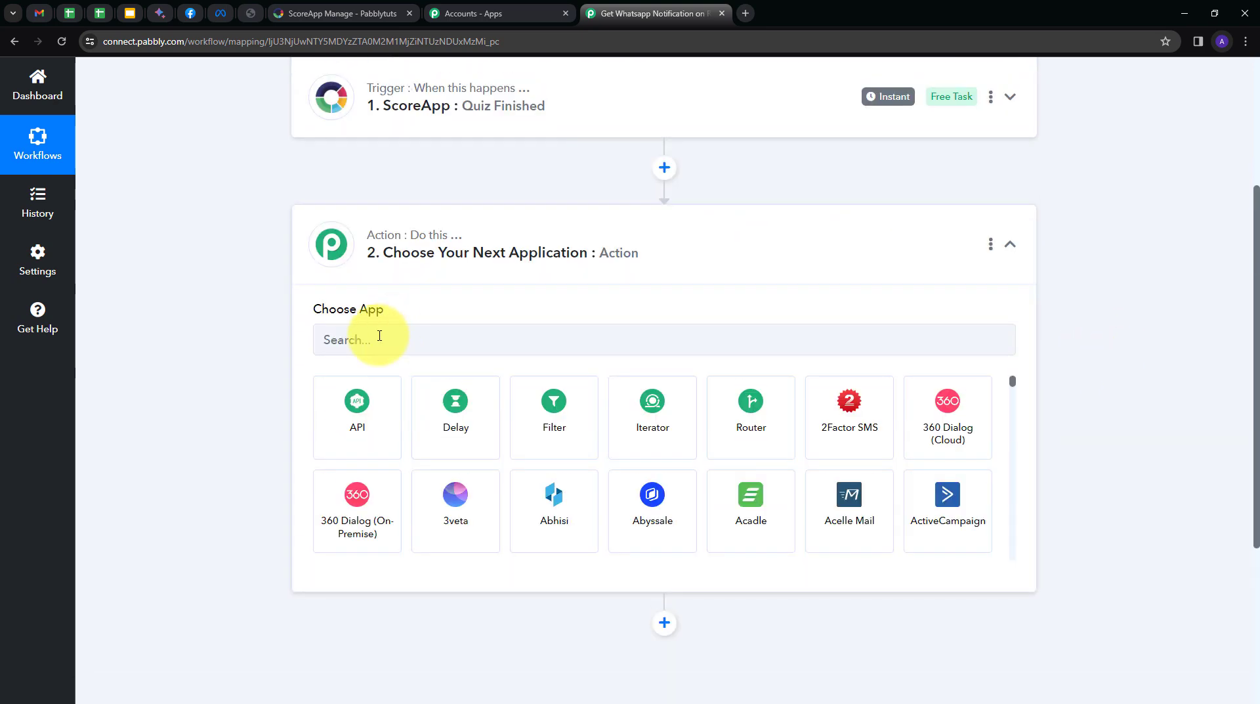
click(380, 336)
text(wha)
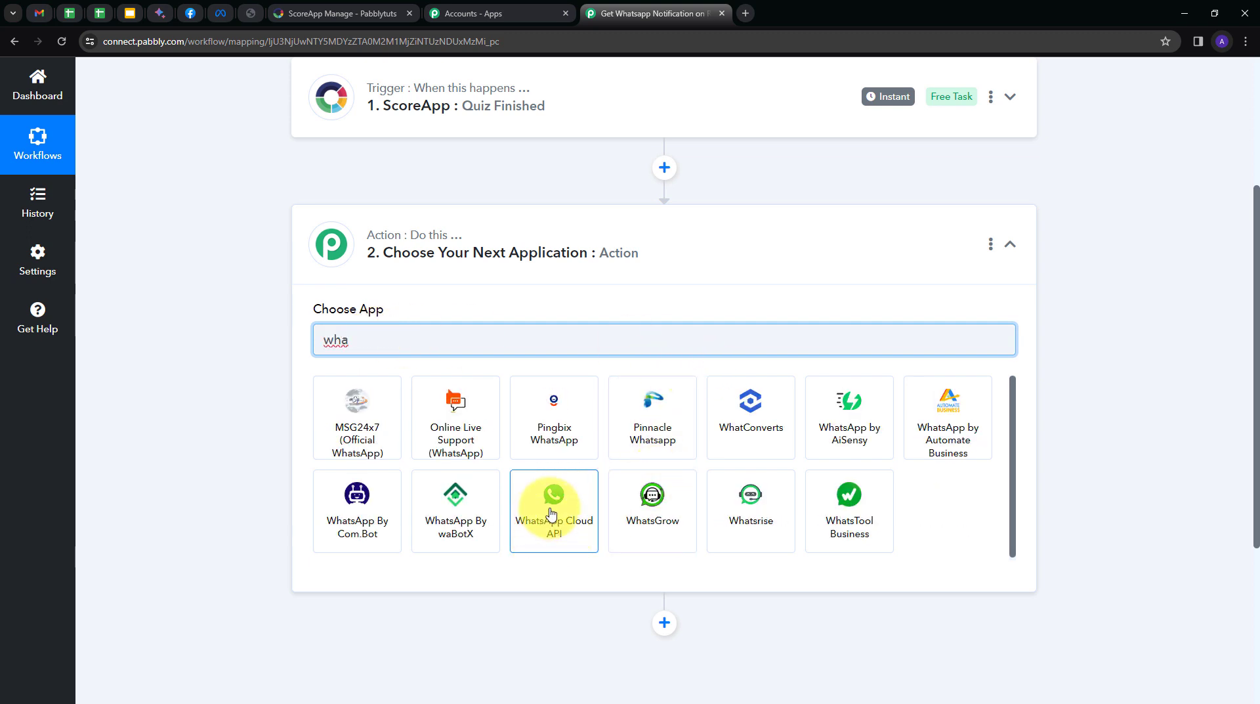
click(552, 502)
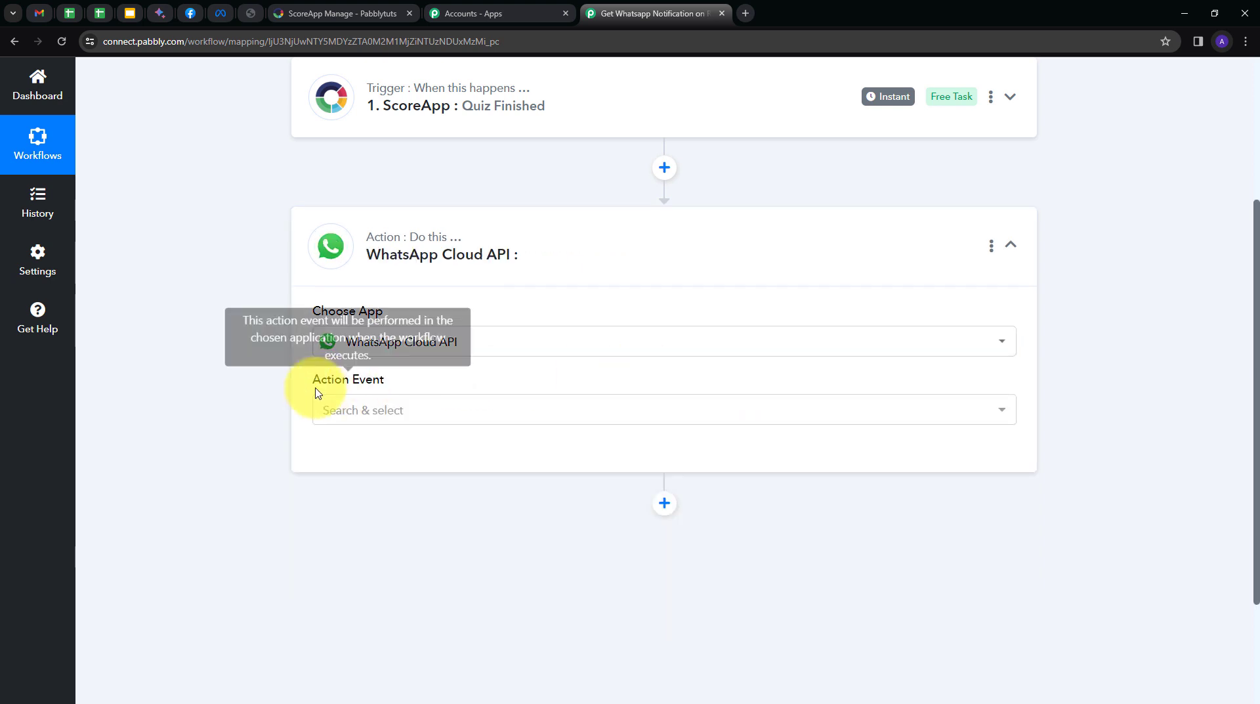
click(548, 418)
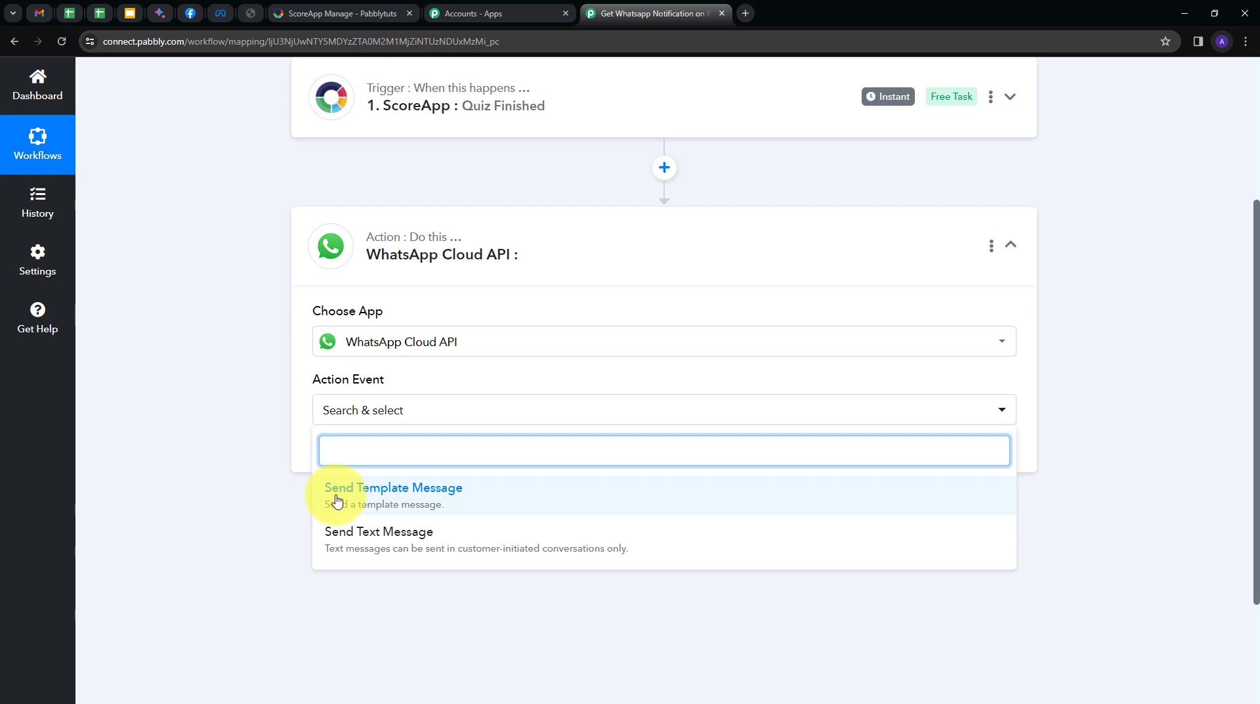
click(398, 500)
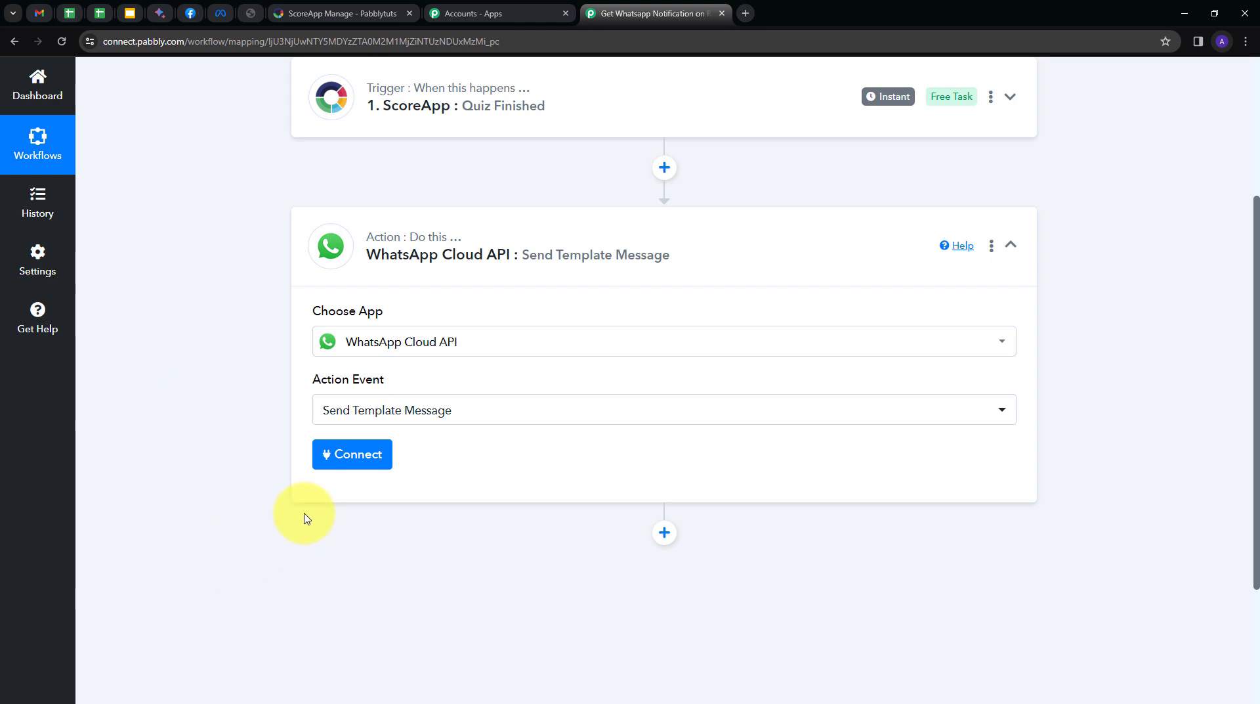
Choose to add a new WhatsApp Cloud API connection, then bring up Meta's API Setup page.
click(342, 461)
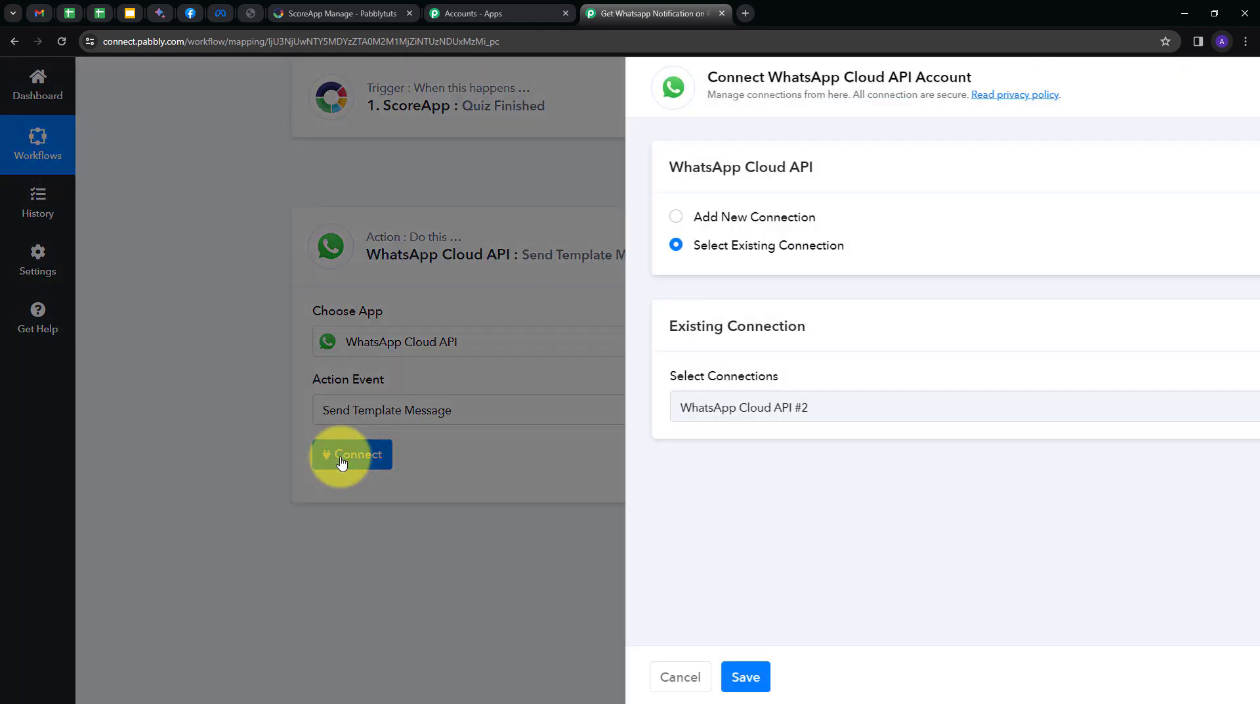
click(644, 218)
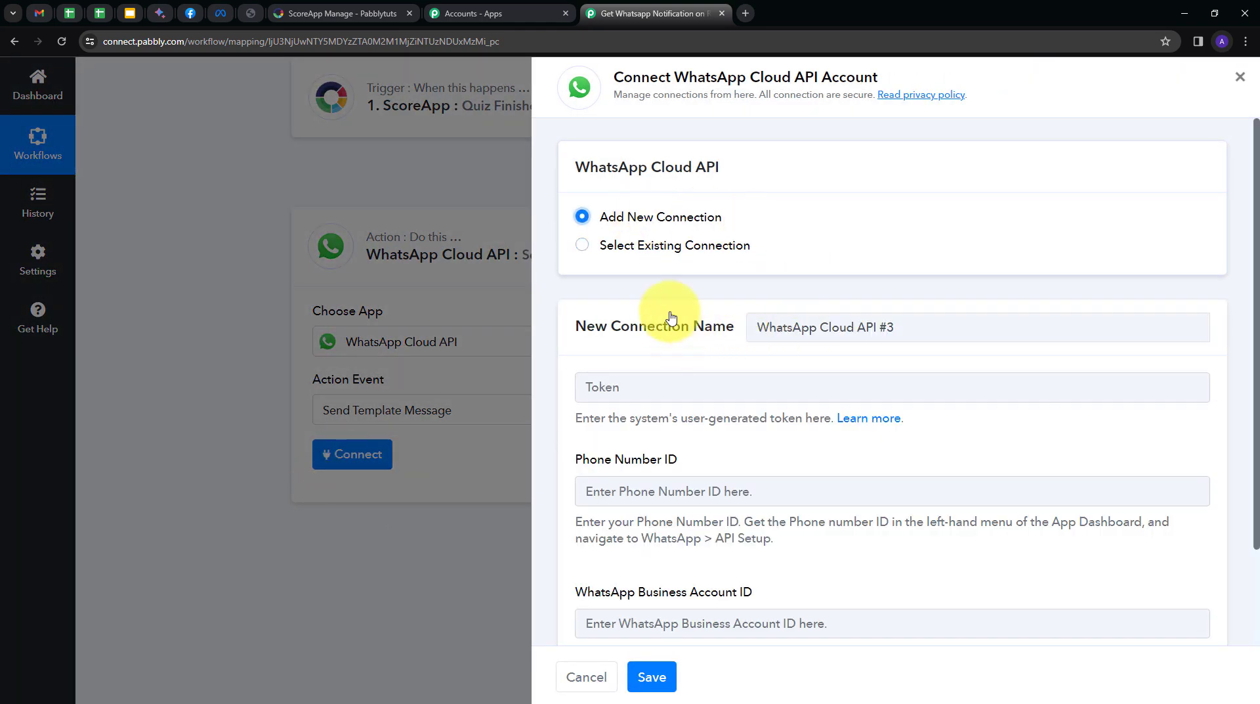
scroll(560, 293, down, 2)
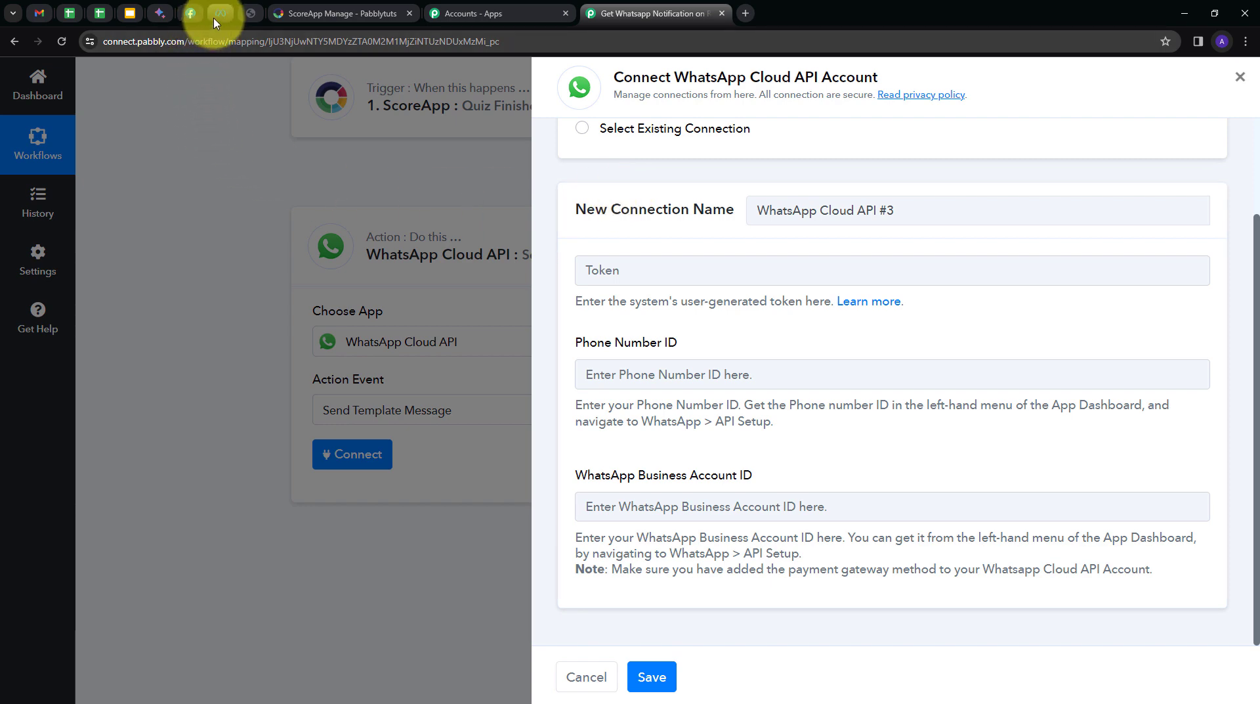
click(190, 13)
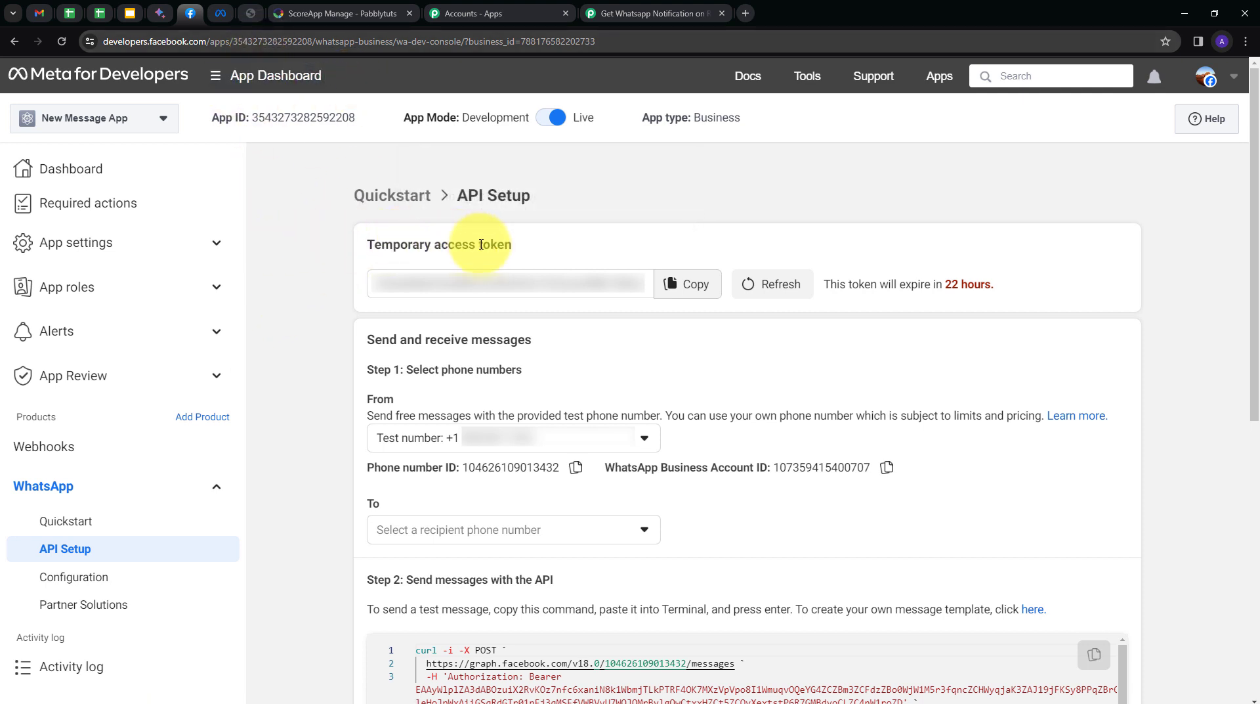
Refresh and copy Meta's temporary access token, then put it in Pabbly's Token field.
scroll(420, 308, down, 1)
scroll(361, 394, up, 1)
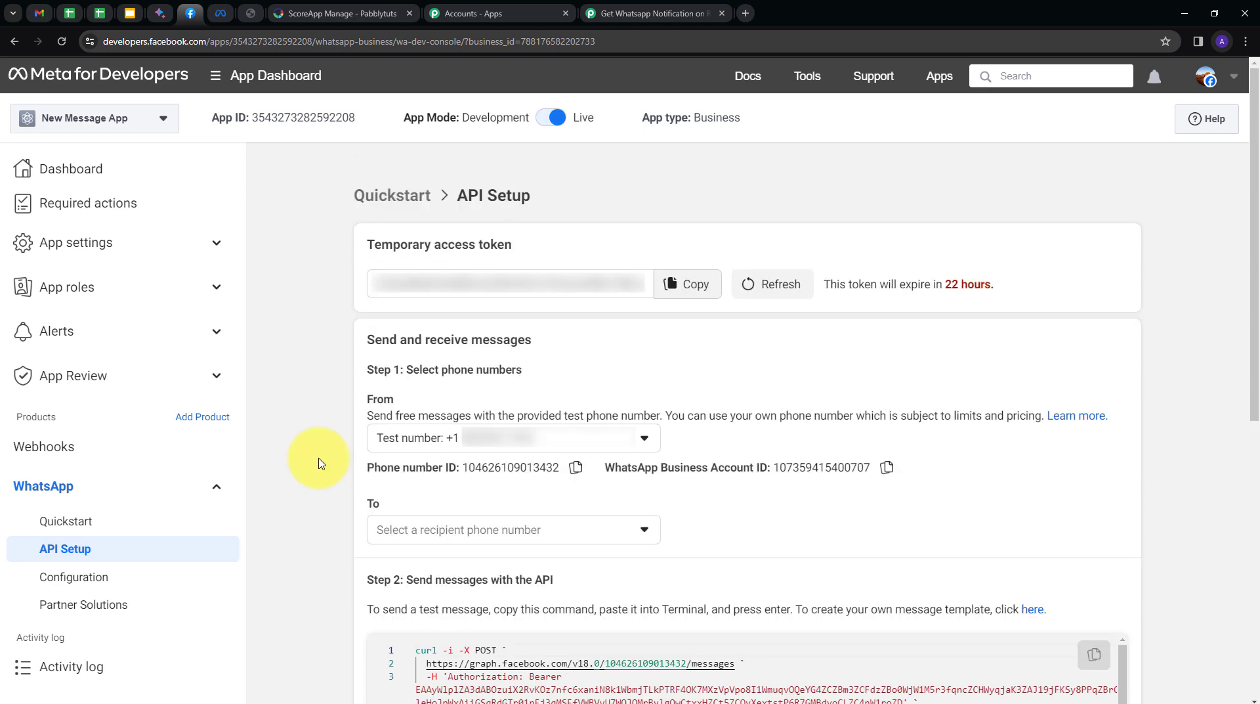
click(640, 13)
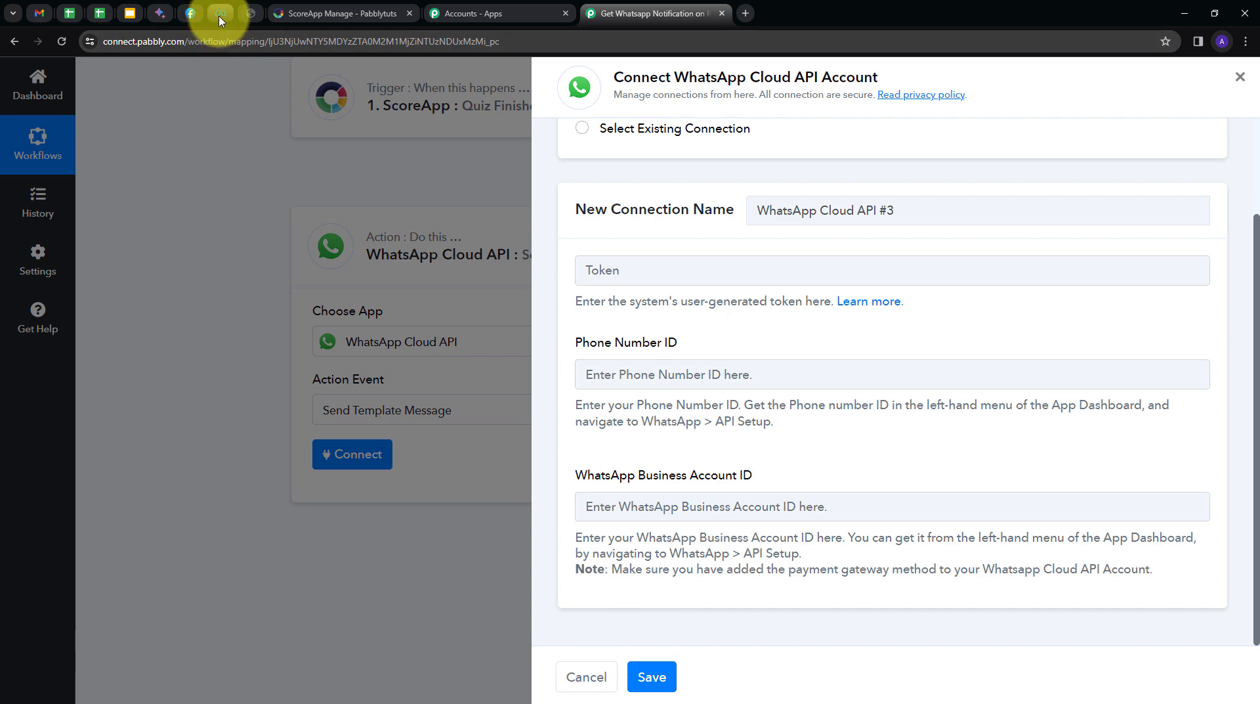
click(190, 13)
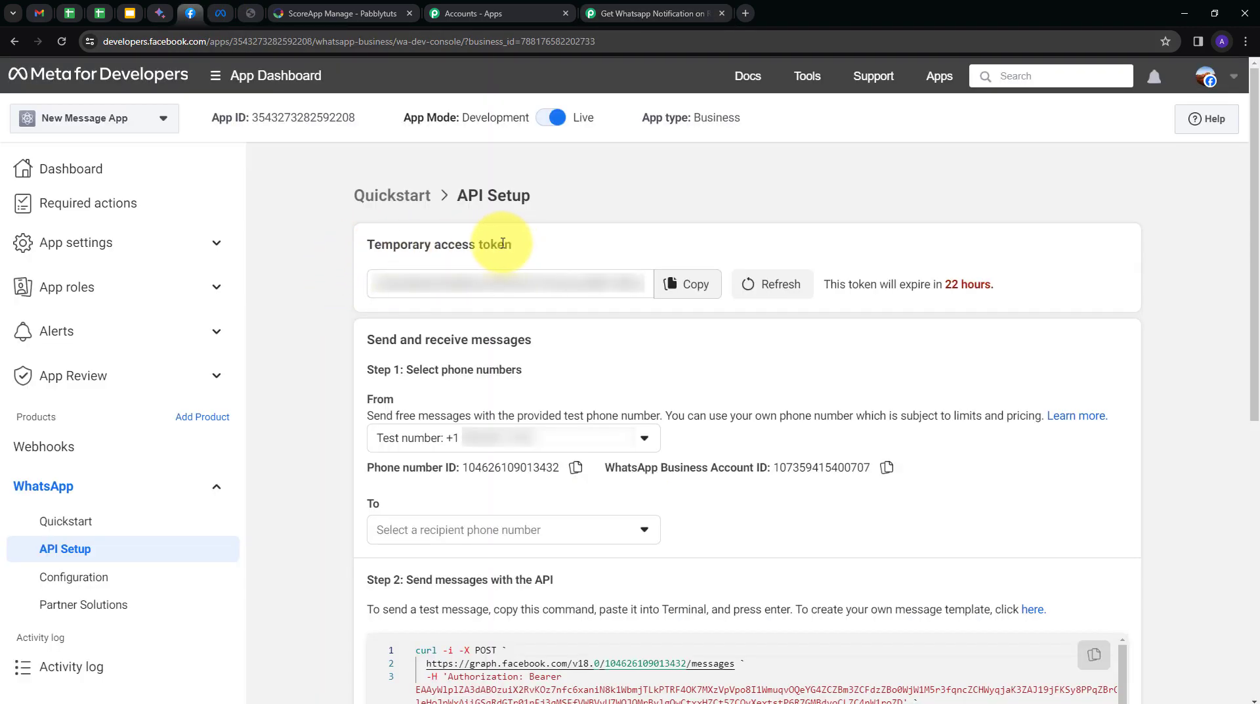
click(765, 292)
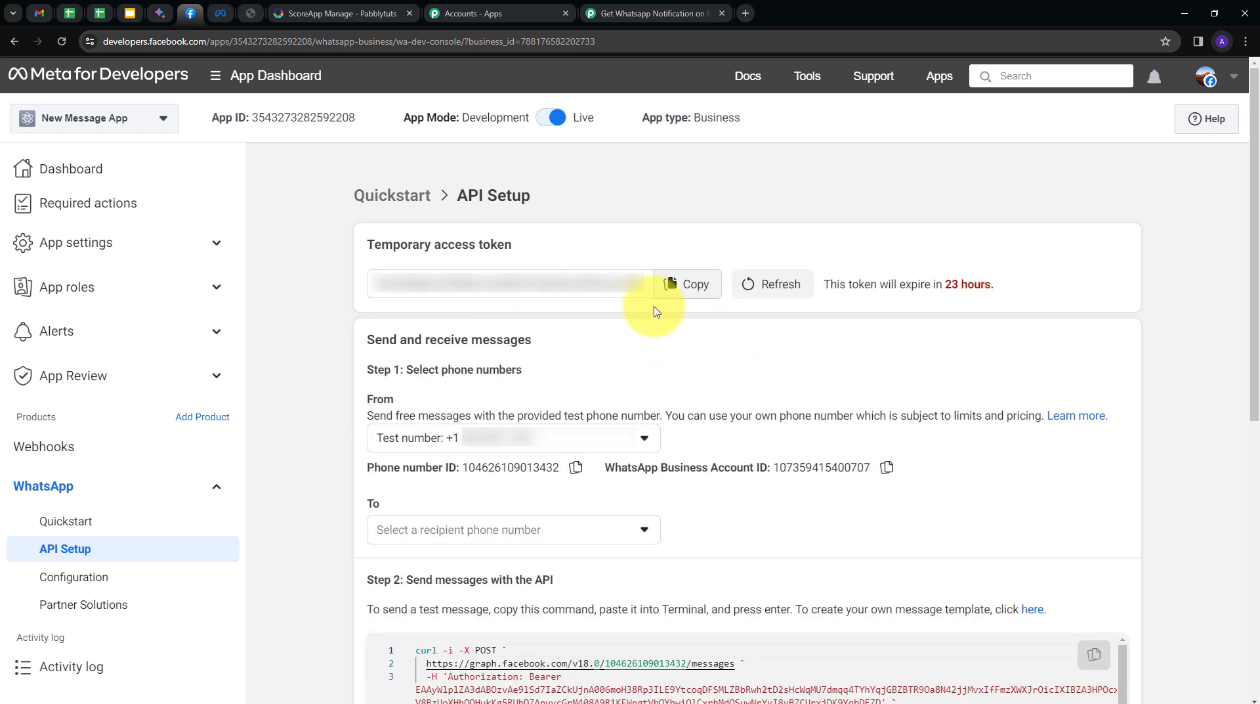
click(694, 288)
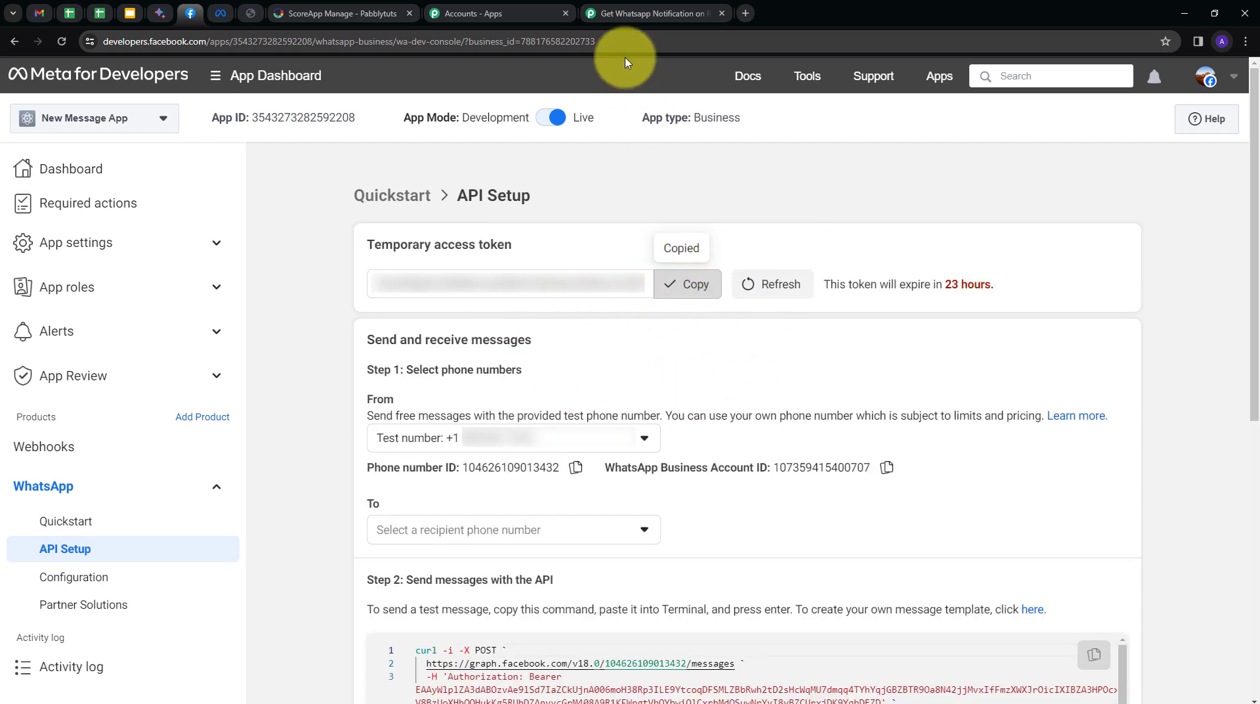
click(624, 14)
click(624, 264)
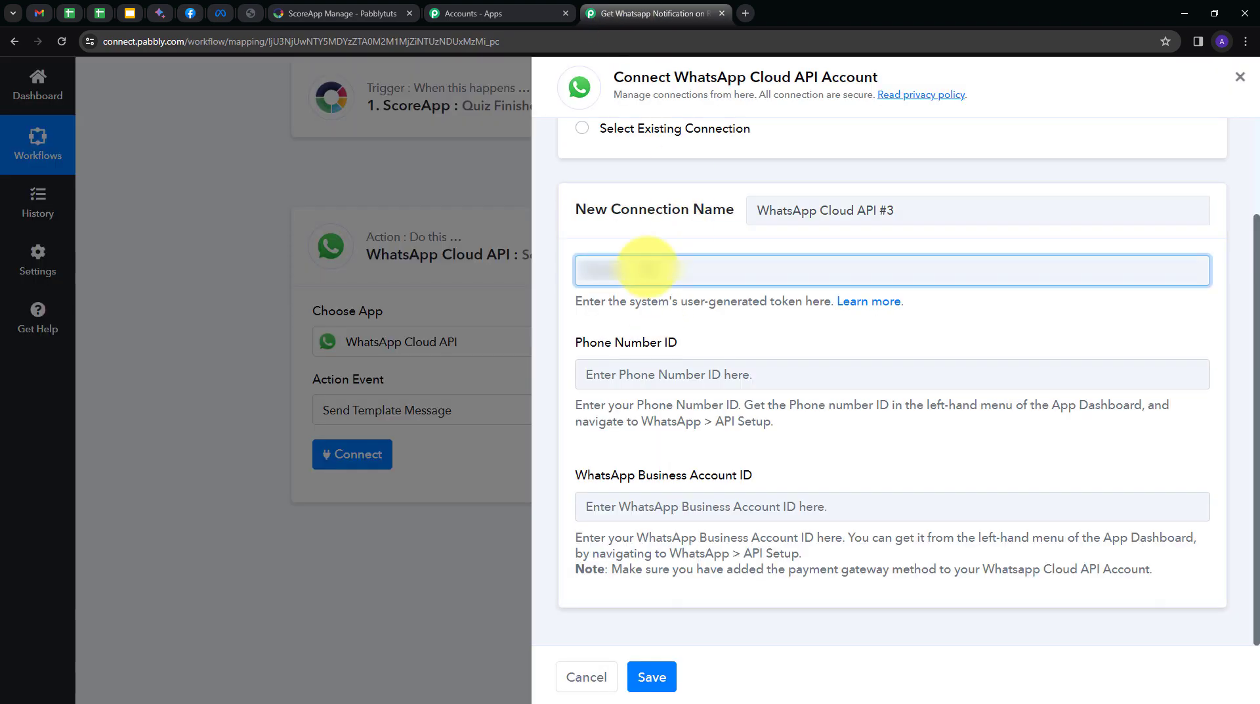
Paste the access token, then the phone number ID copied from Meta's API Setup.
key(ctrl+v)
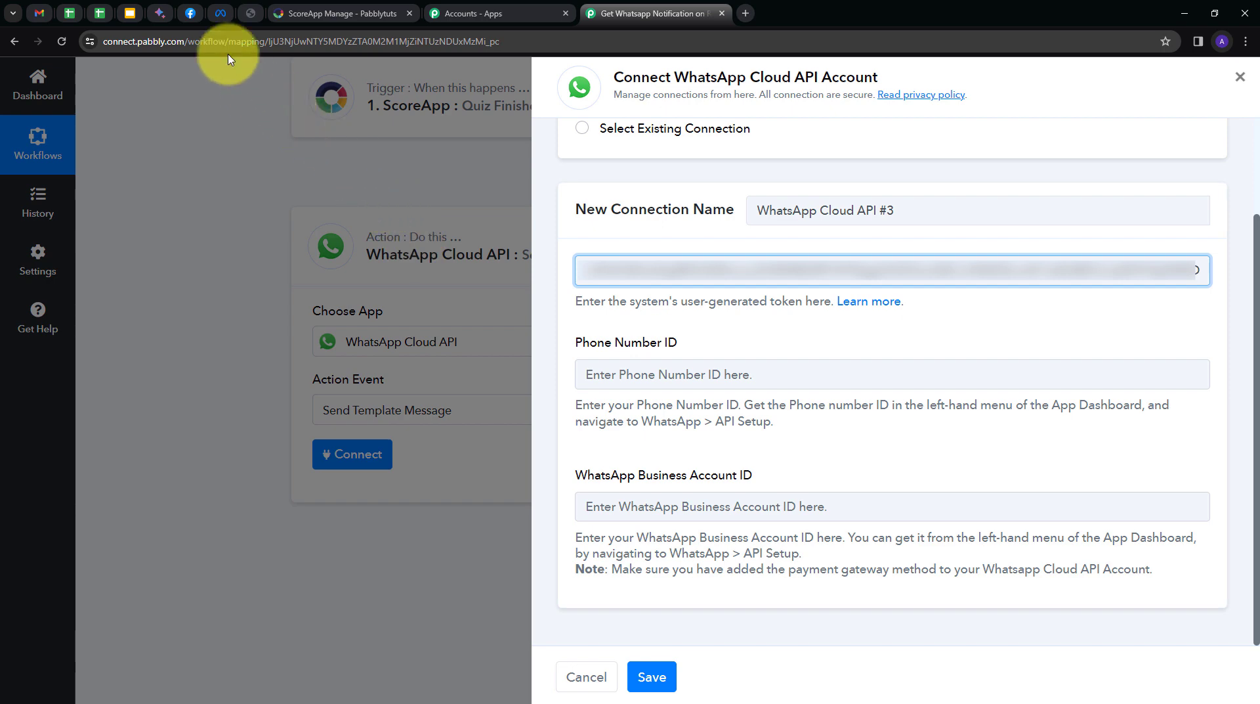
click(189, 14)
scroll(420, 328, down, 1)
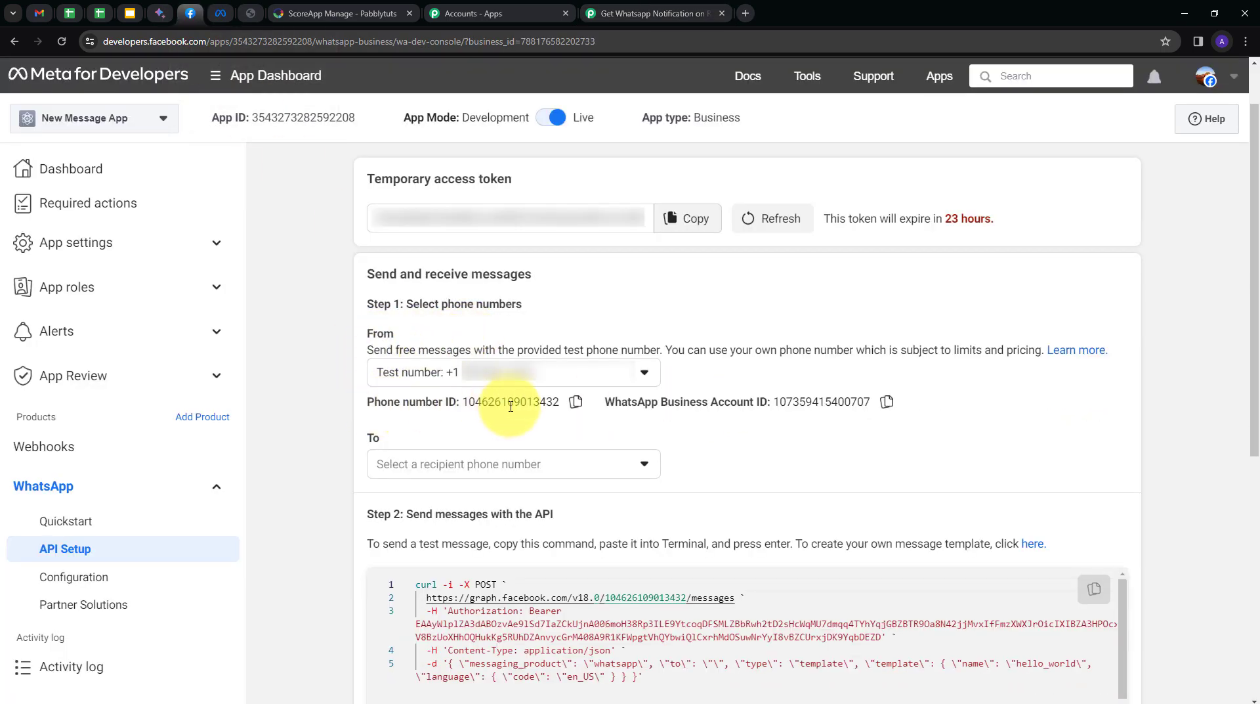
click(576, 407)
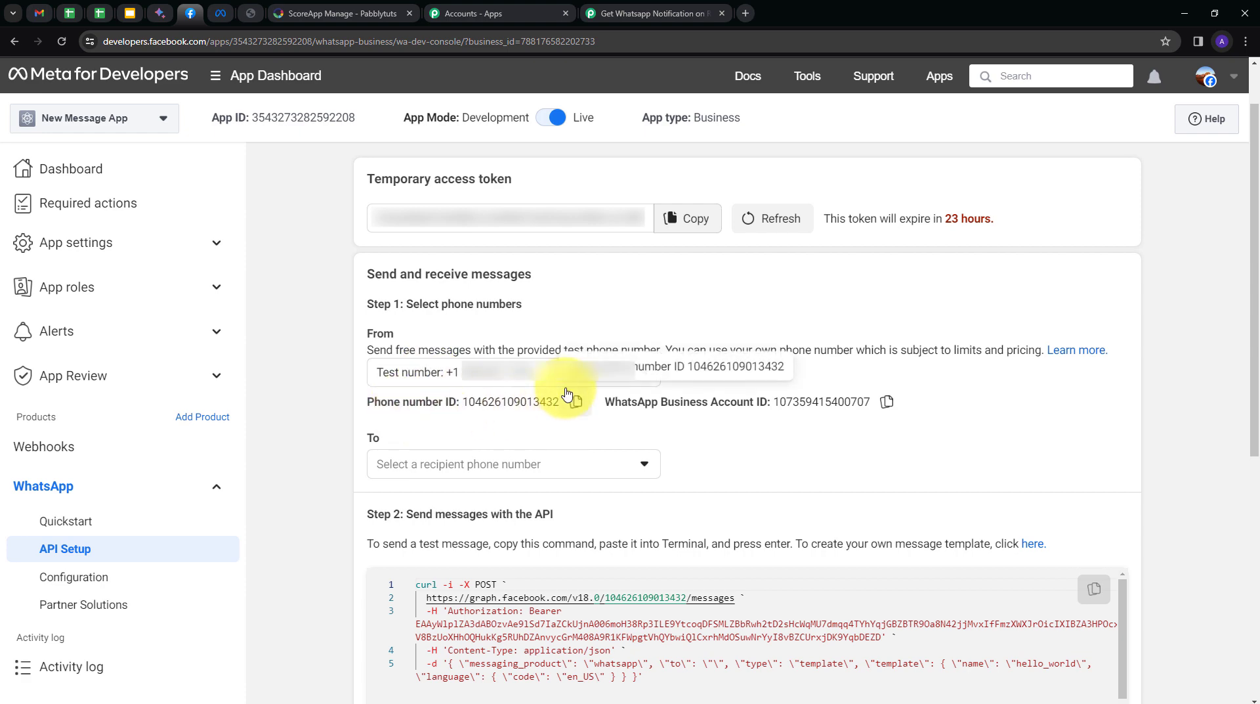
click(630, 13)
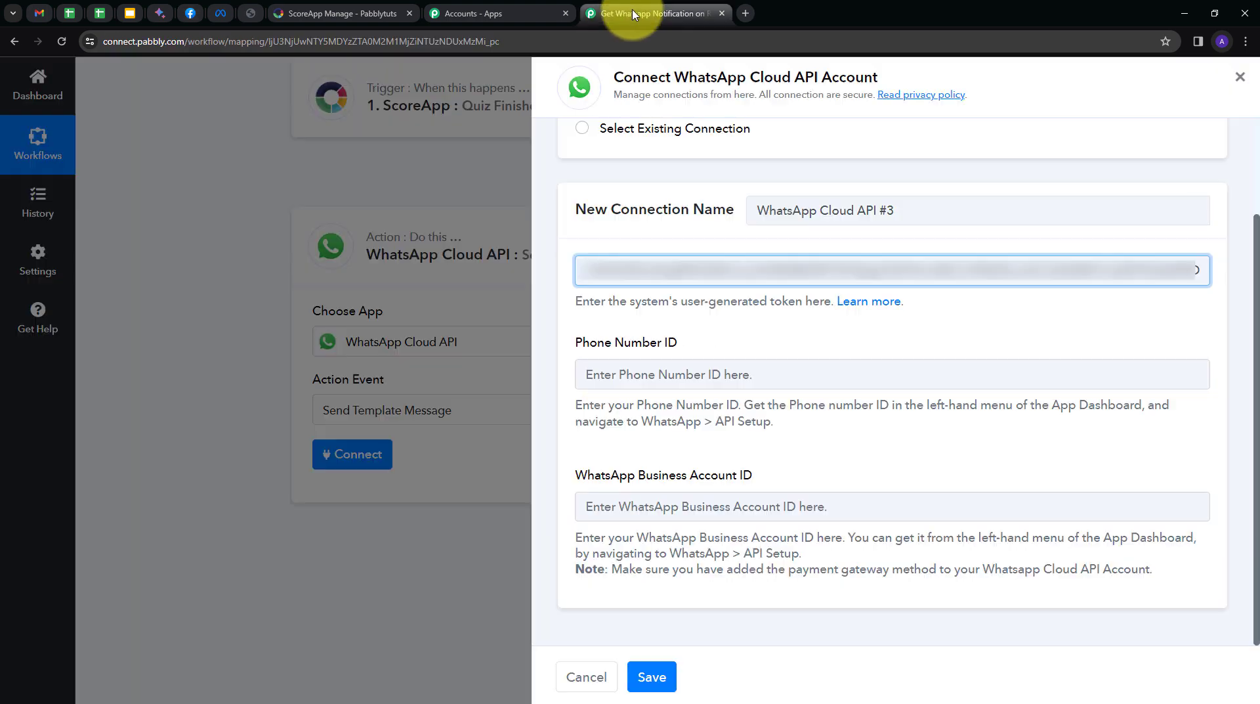
click(693, 379)
key(ctrl+v)
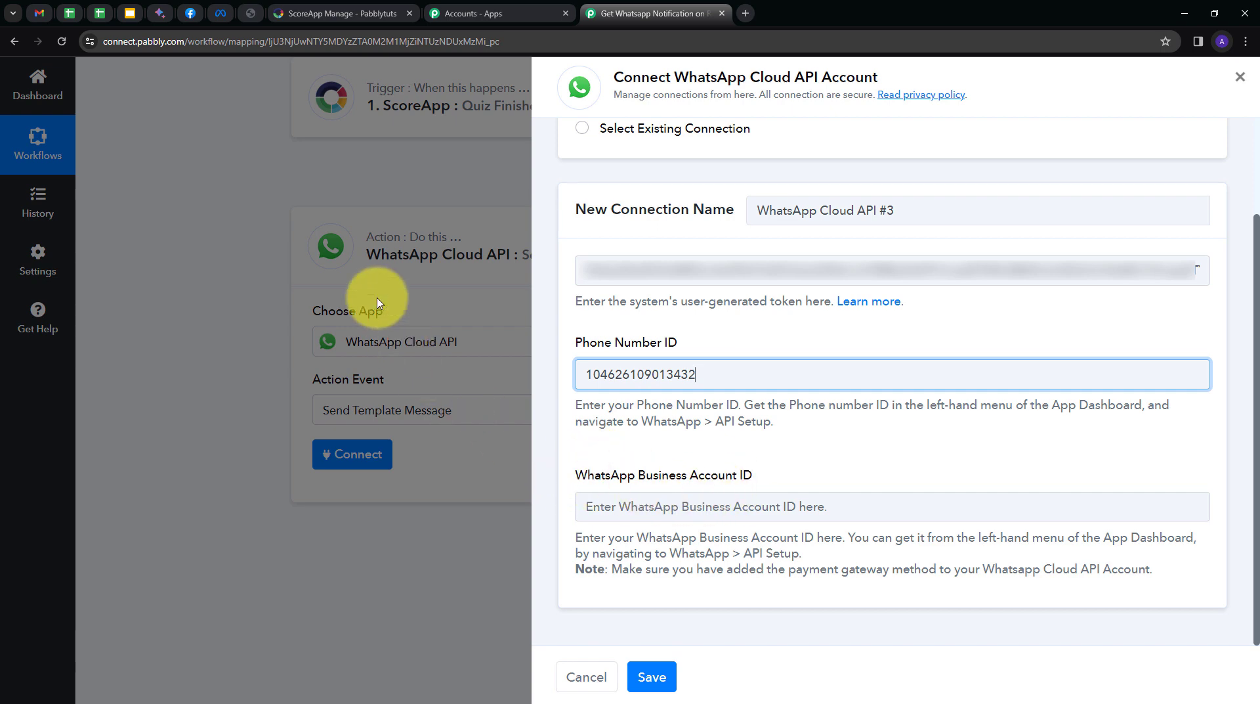
Paste the WhatsApp Business Account ID from Meta and save the WhatsApp Cloud API connection.
click(197, 21)
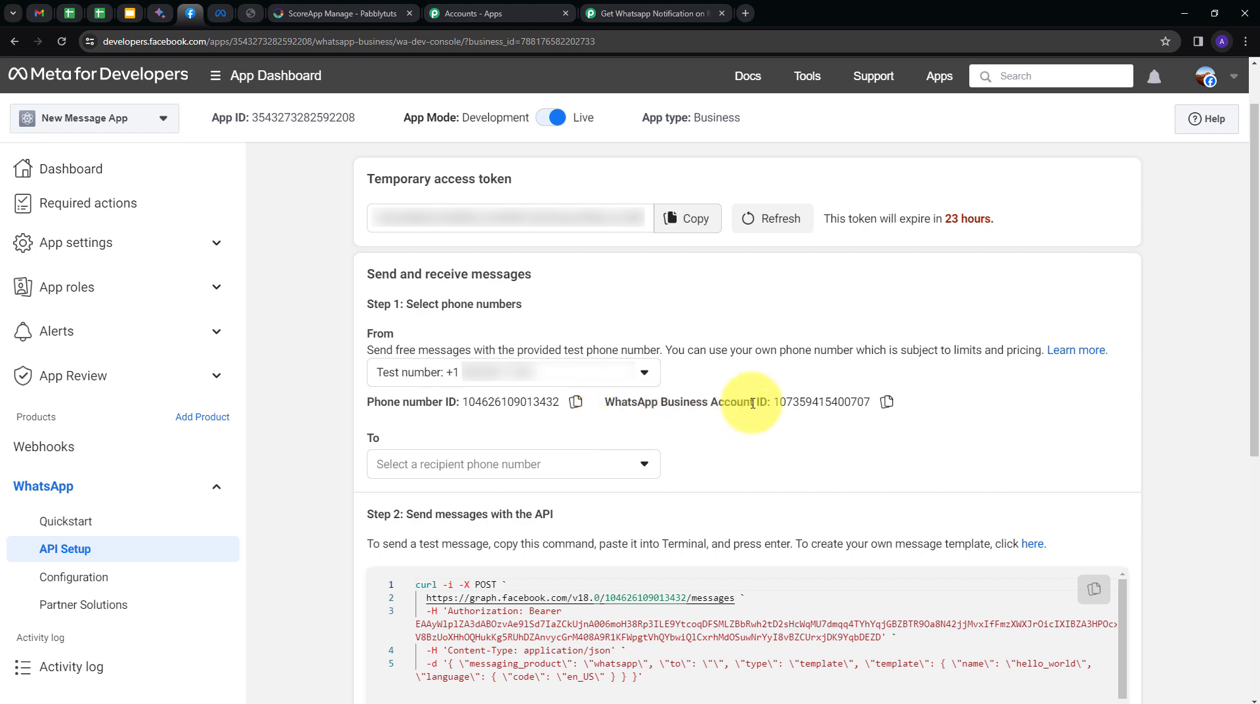
click(885, 406)
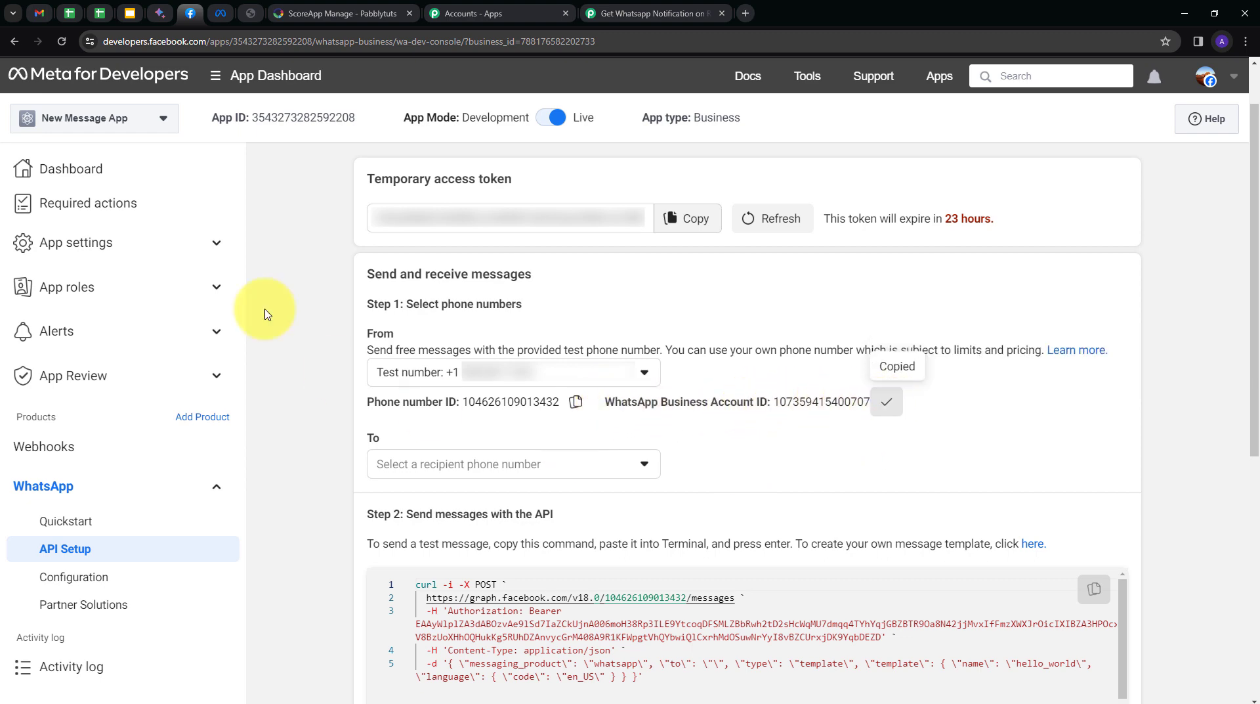
click(636, 14)
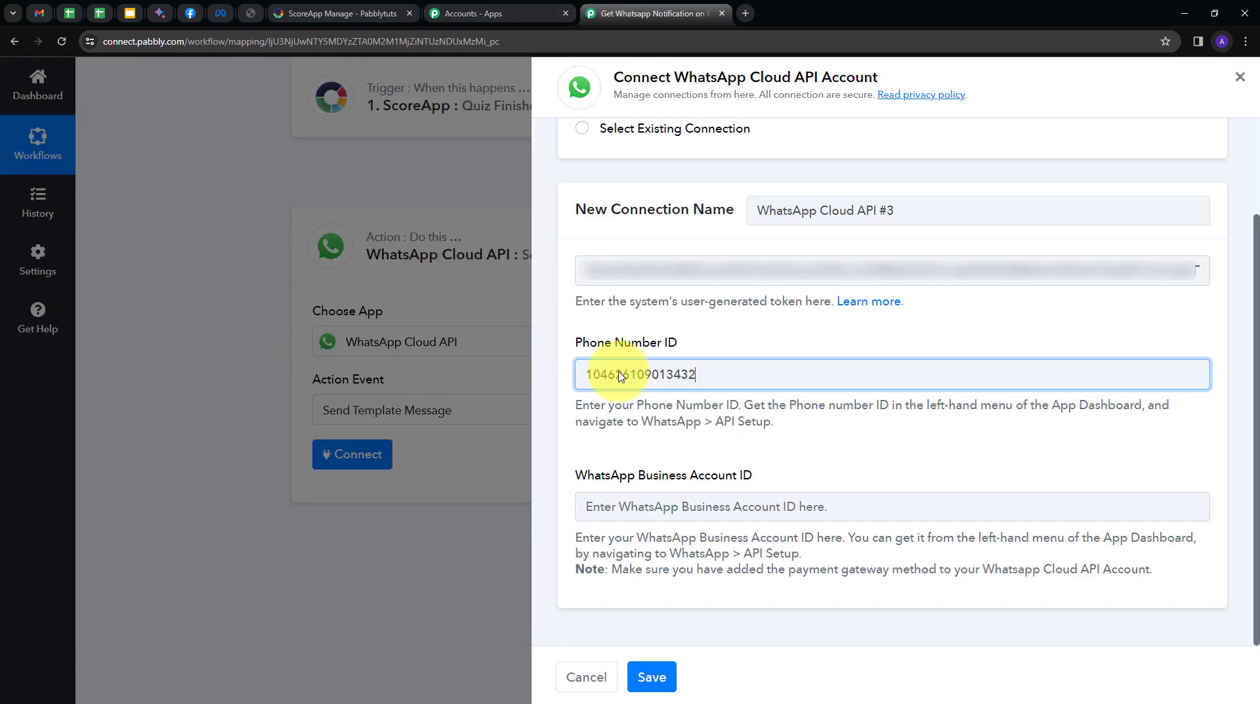
click(627, 500)
key(ctrl+v)
click(654, 459)
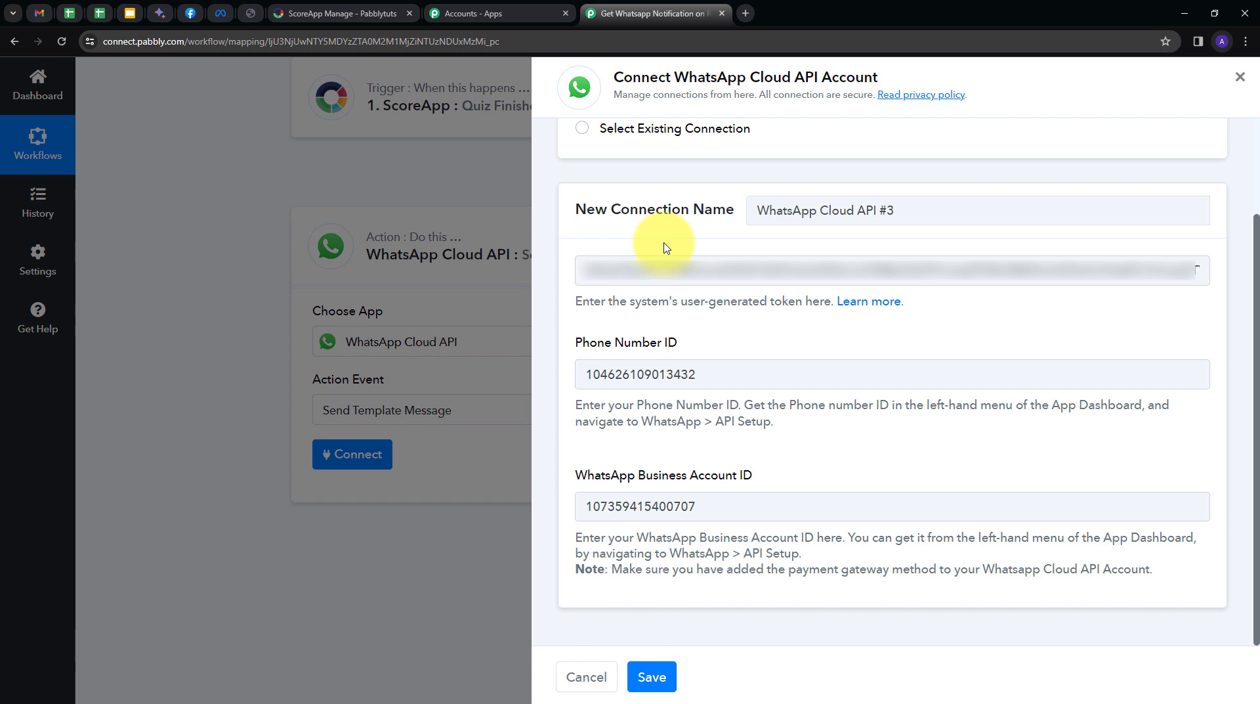
click(652, 677)
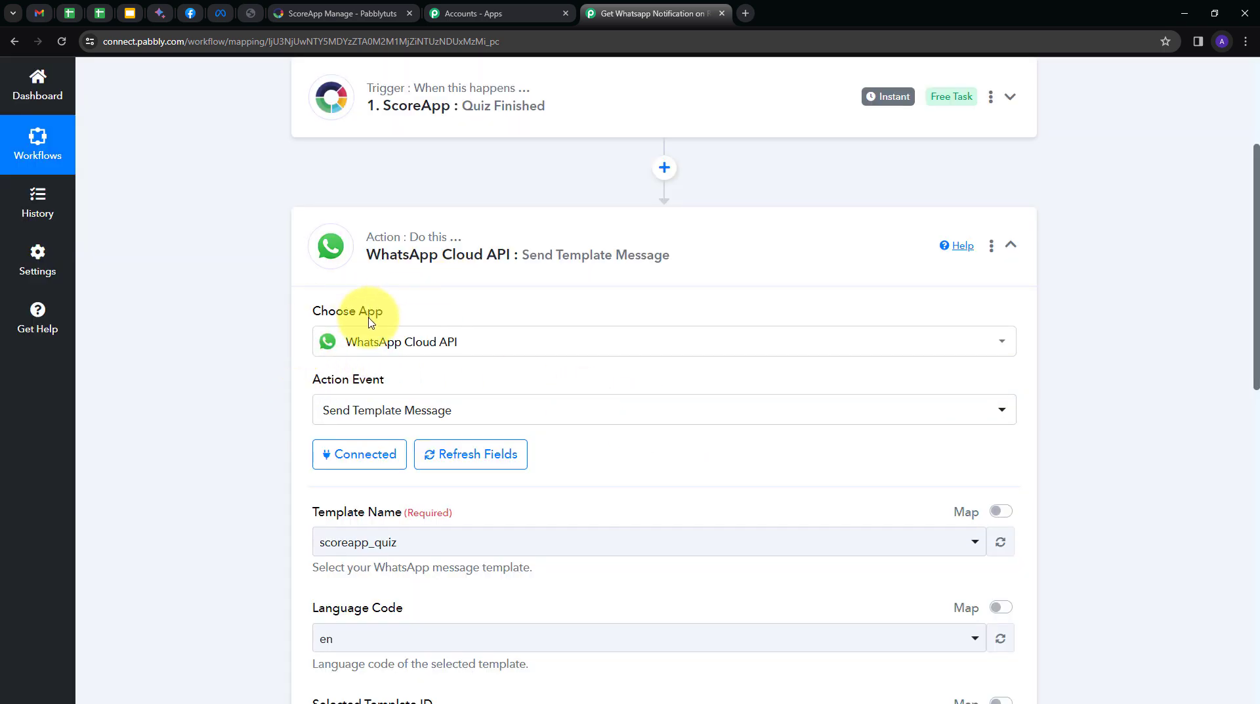
scroll(737, 386, down, 2)
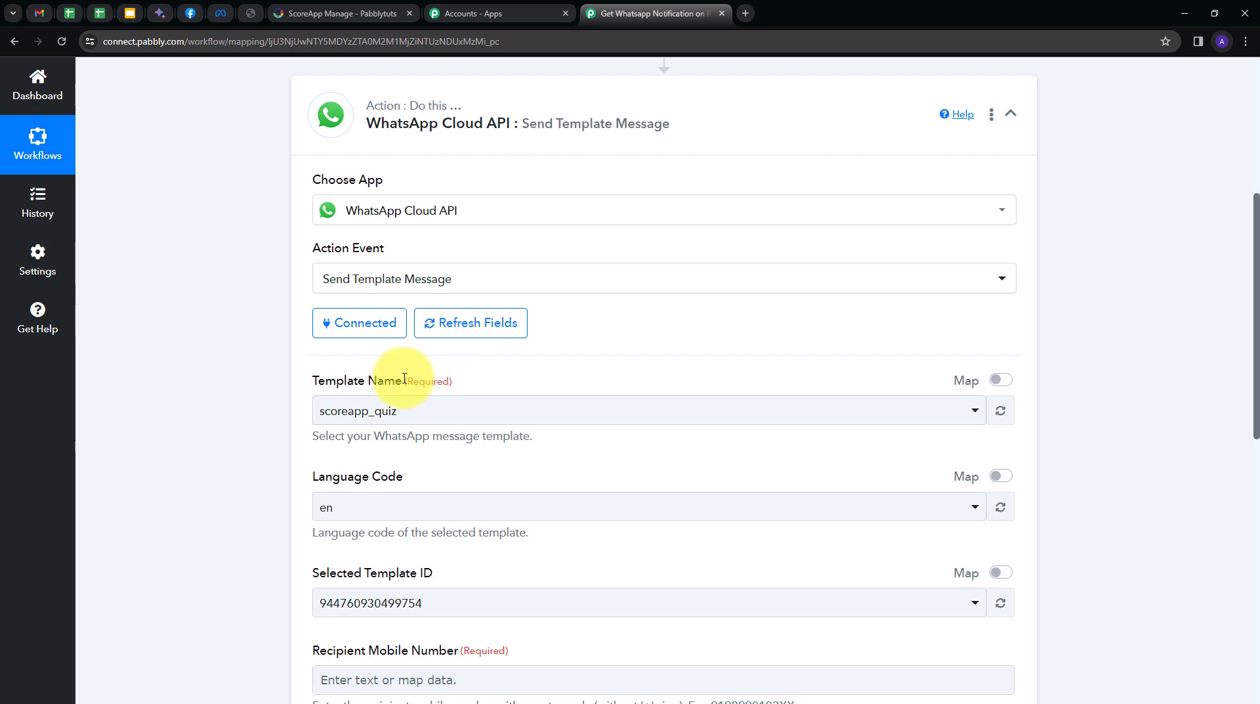
click(220, 13)
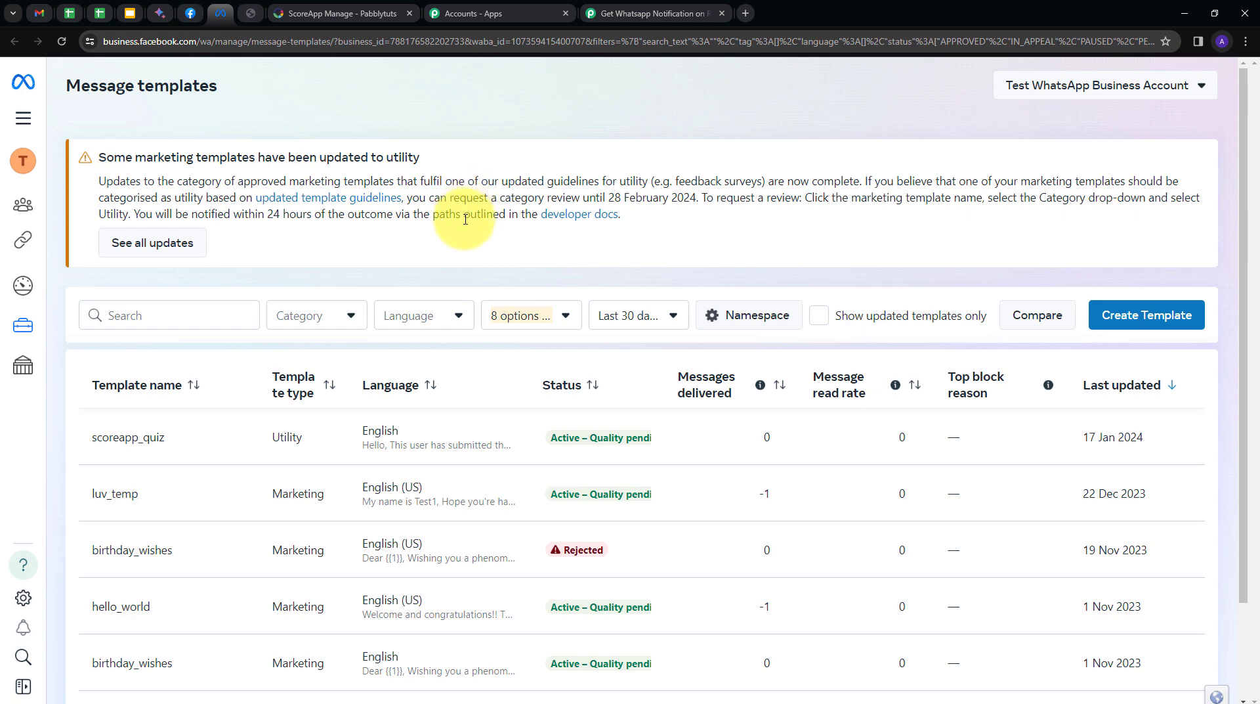
scroll(683, 259, down, 2)
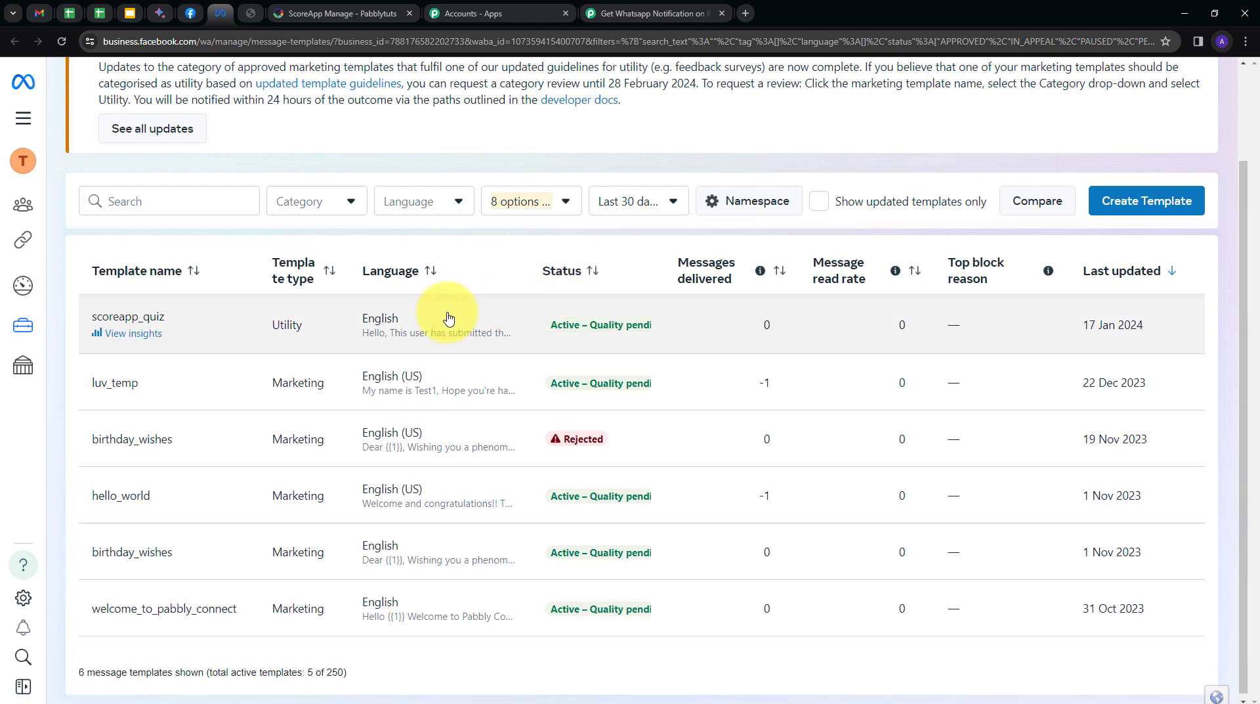
click(149, 324)
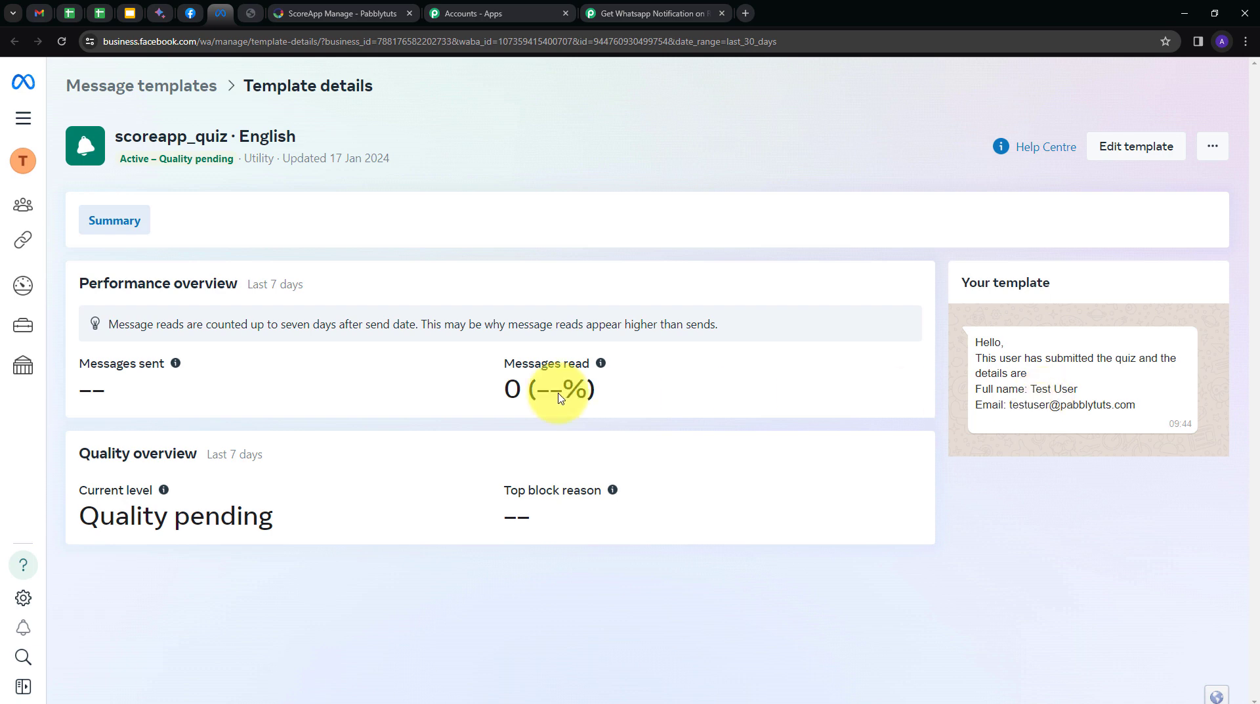
click(630, 13)
scroll(420, 315, down, 2)
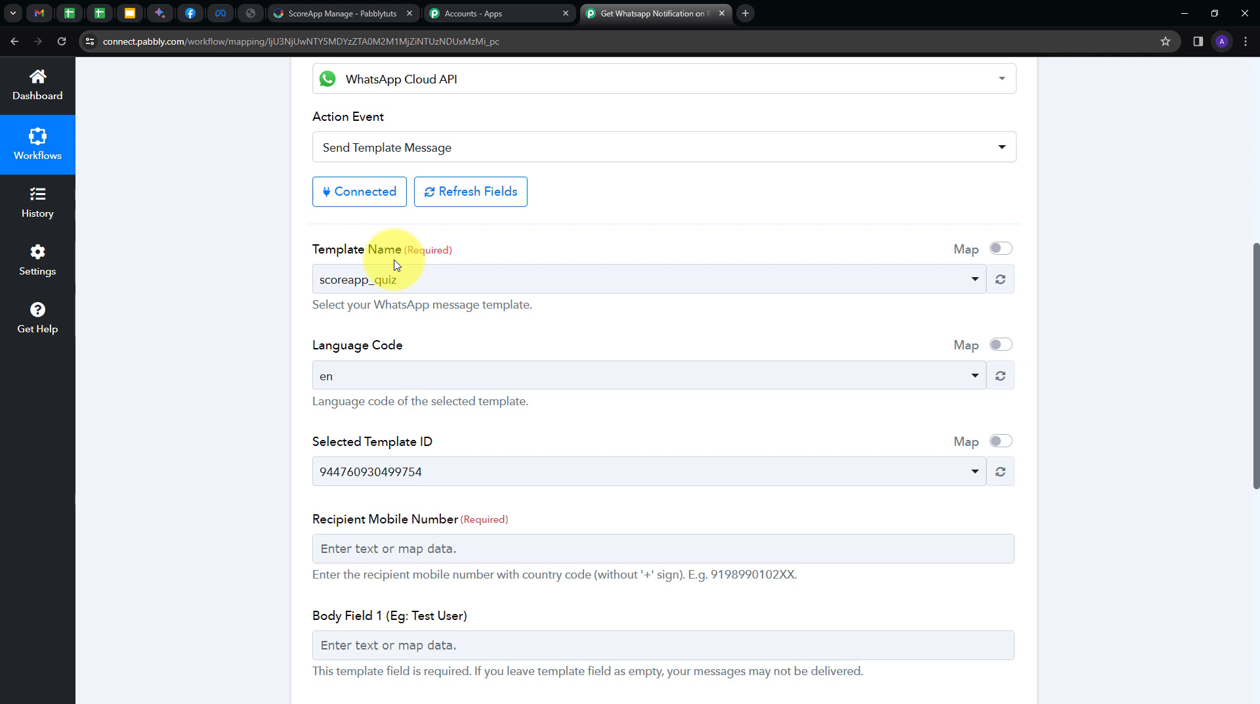
click(549, 278)
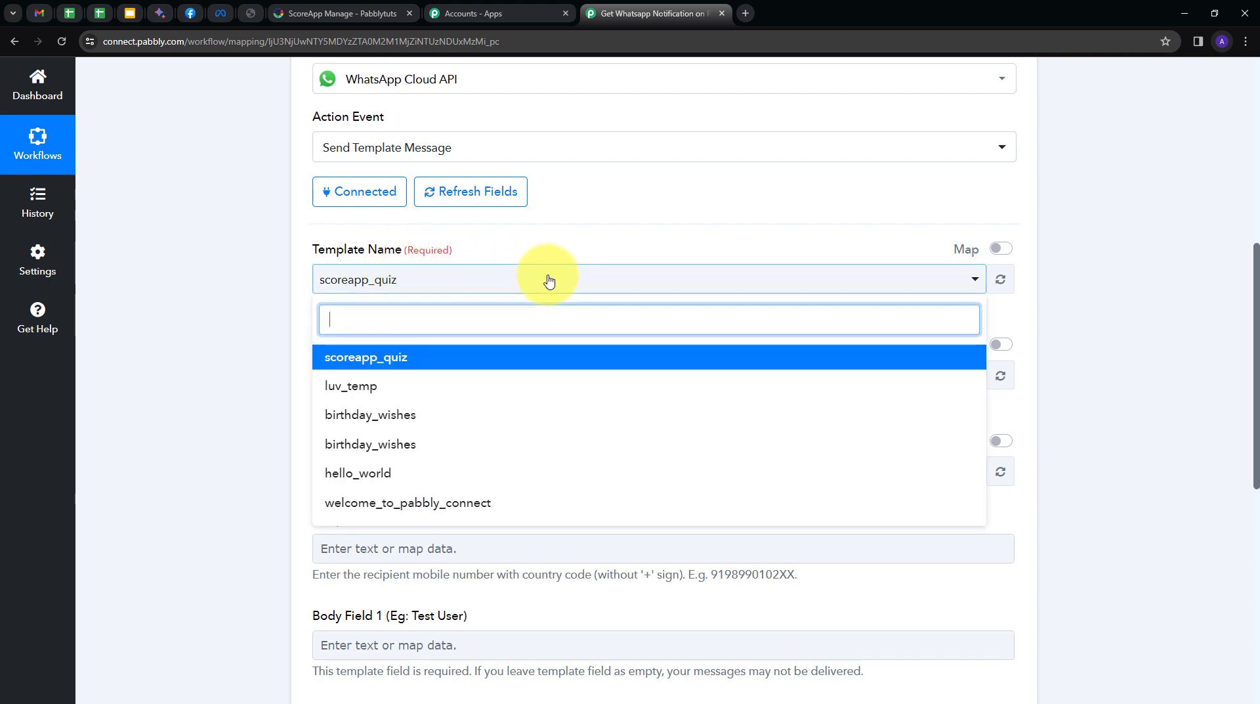
scroll(453, 361, down, 2)
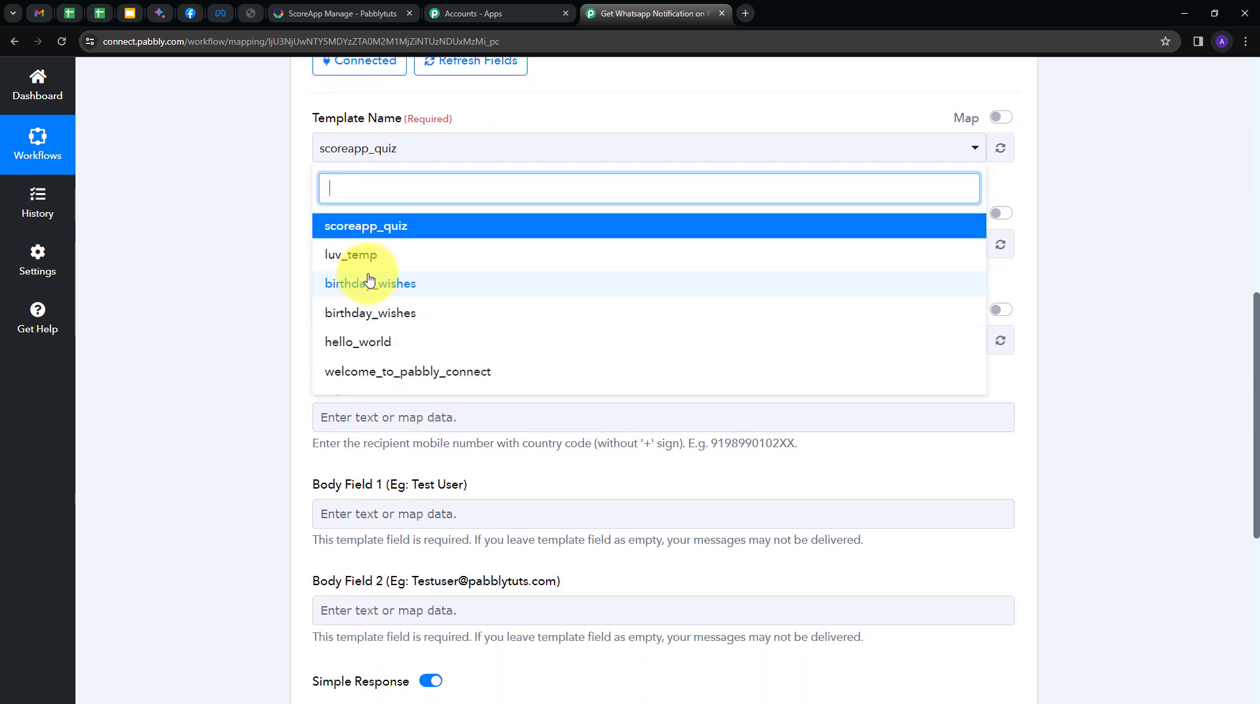
scroll(444, 314, up, 1)
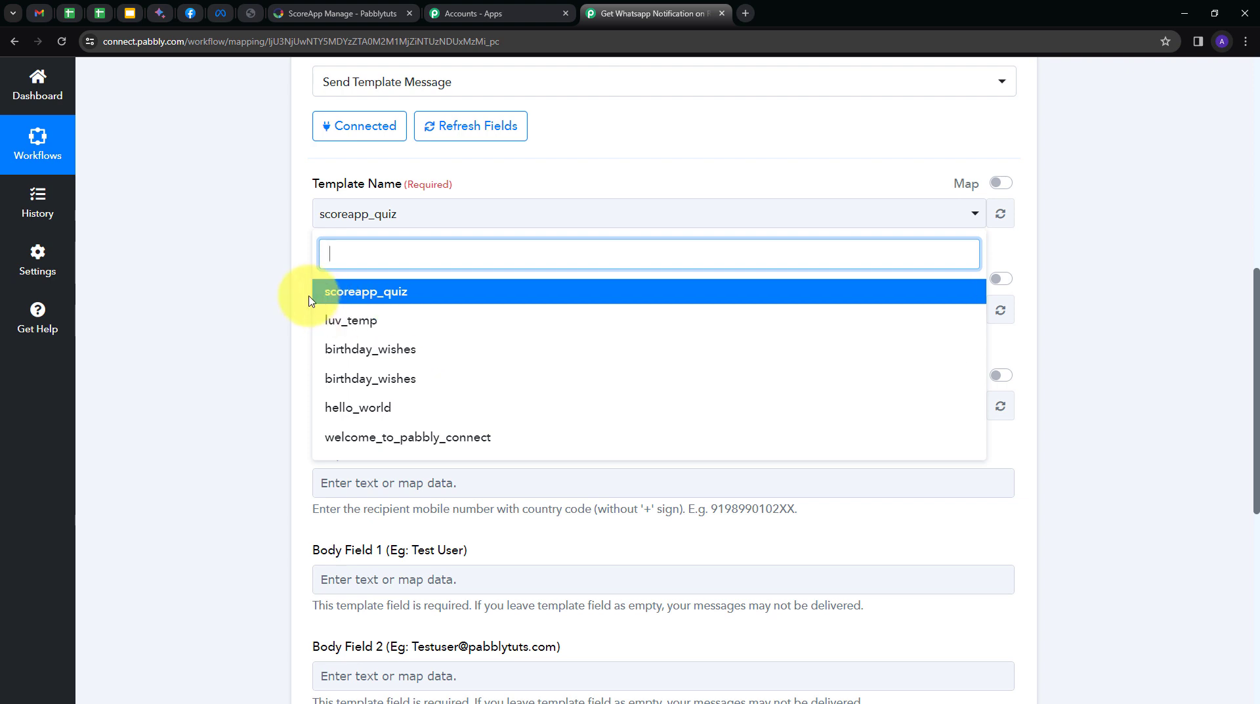
click(393, 299)
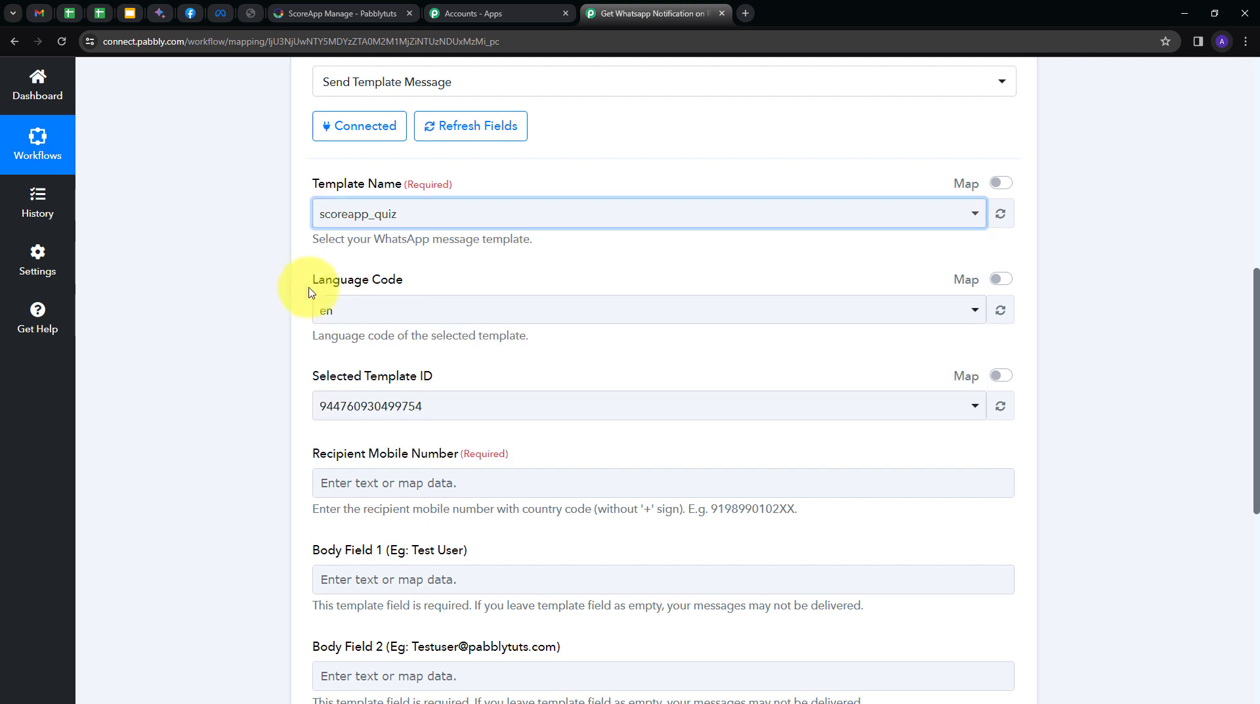
click(460, 314)
click(345, 391)
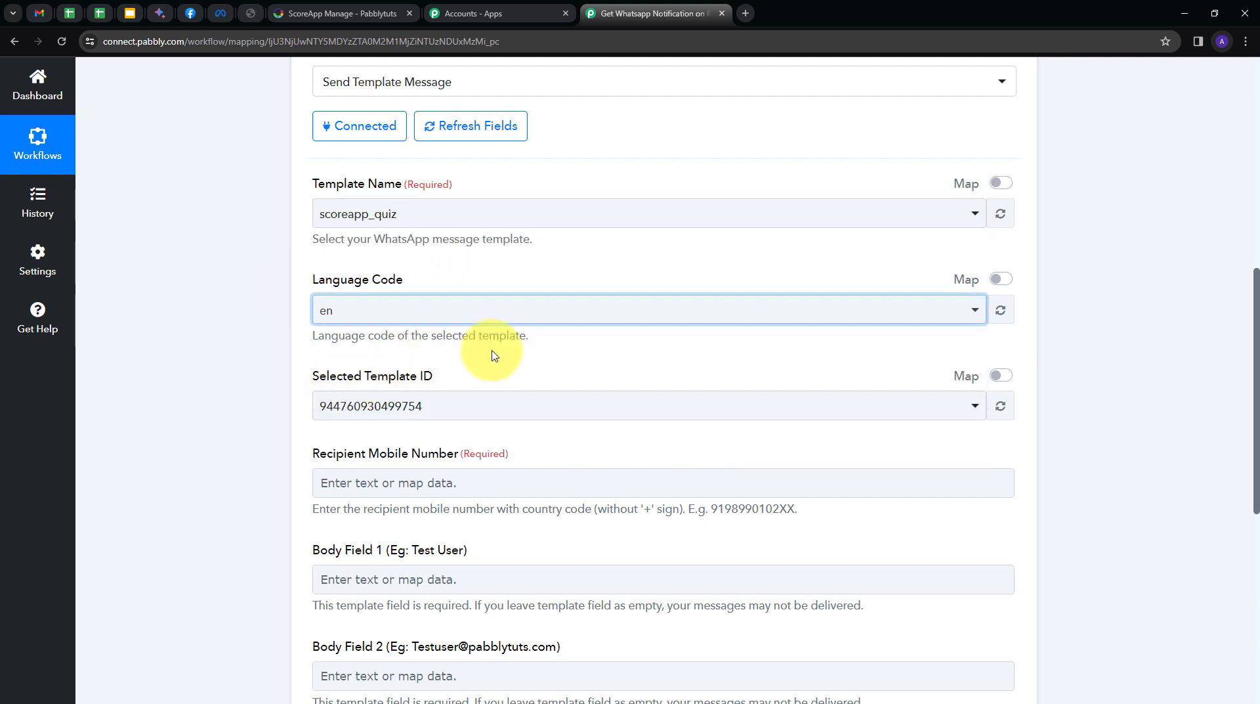
scroll(499, 328, down, 1)
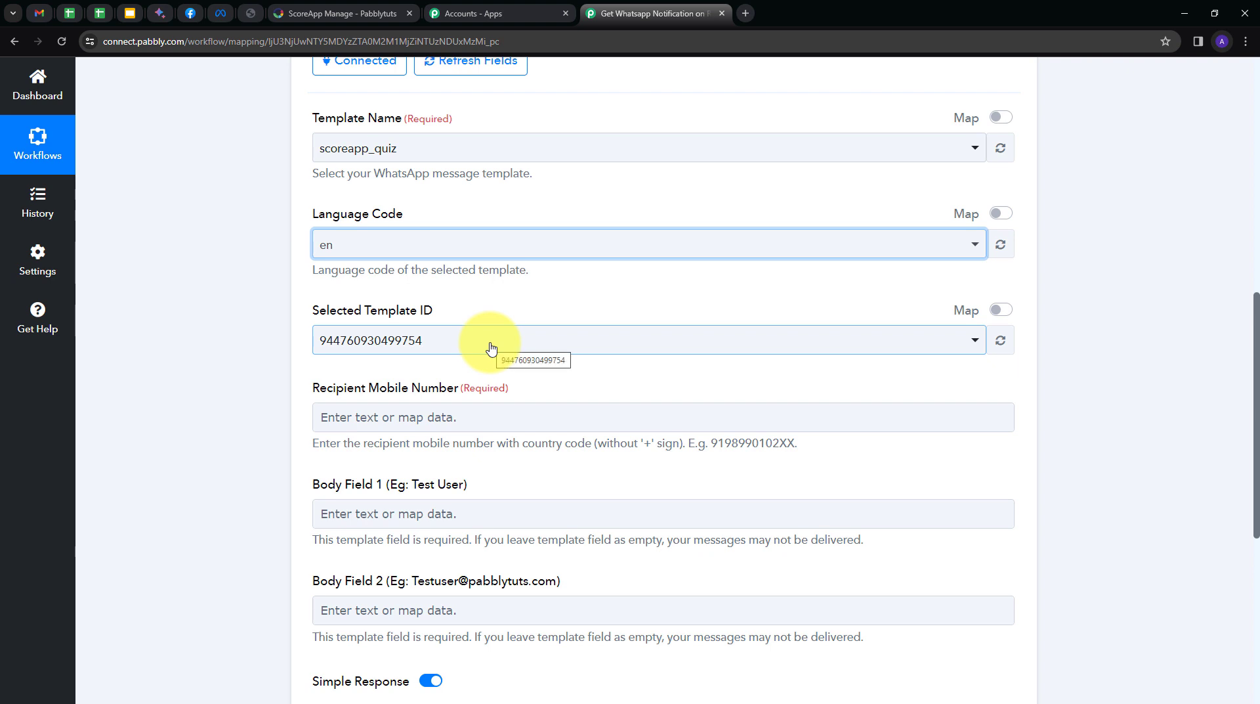
click(491, 348)
scroll(460, 329, down, 1)
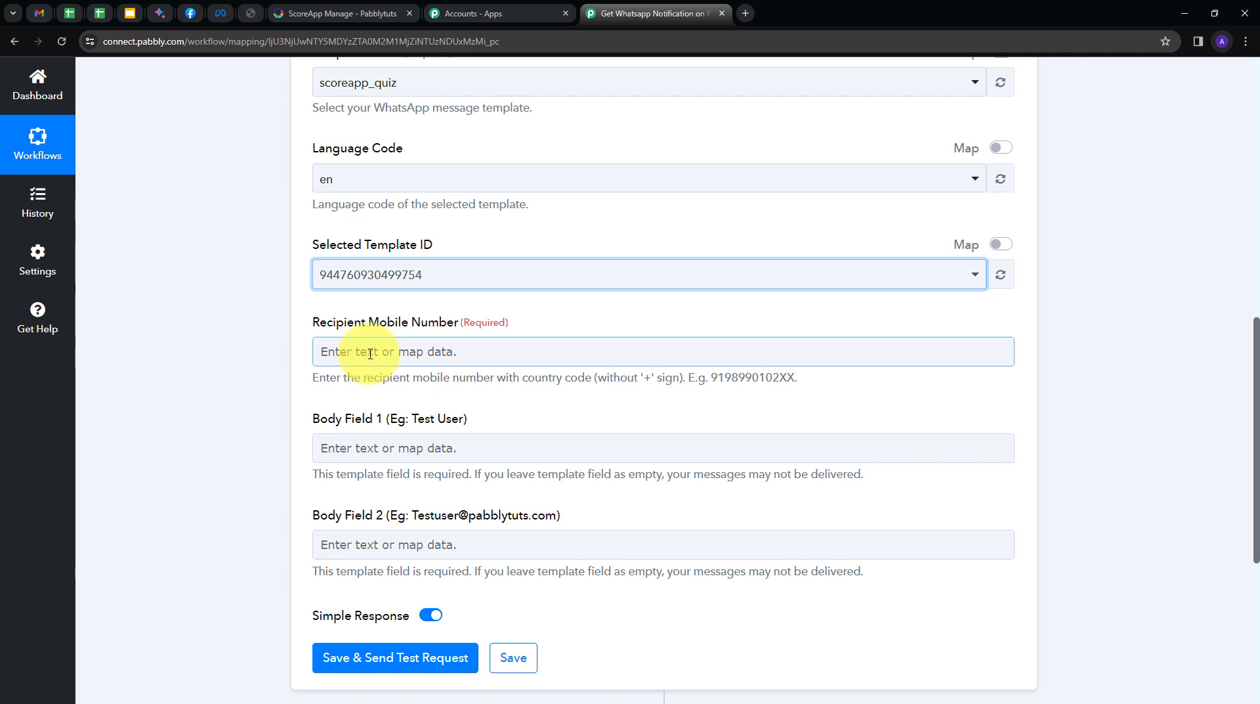
Enter the recipient's WhatsApp number, prefixed with country code 91, as Recipient Mobile Number.
click(370, 354)
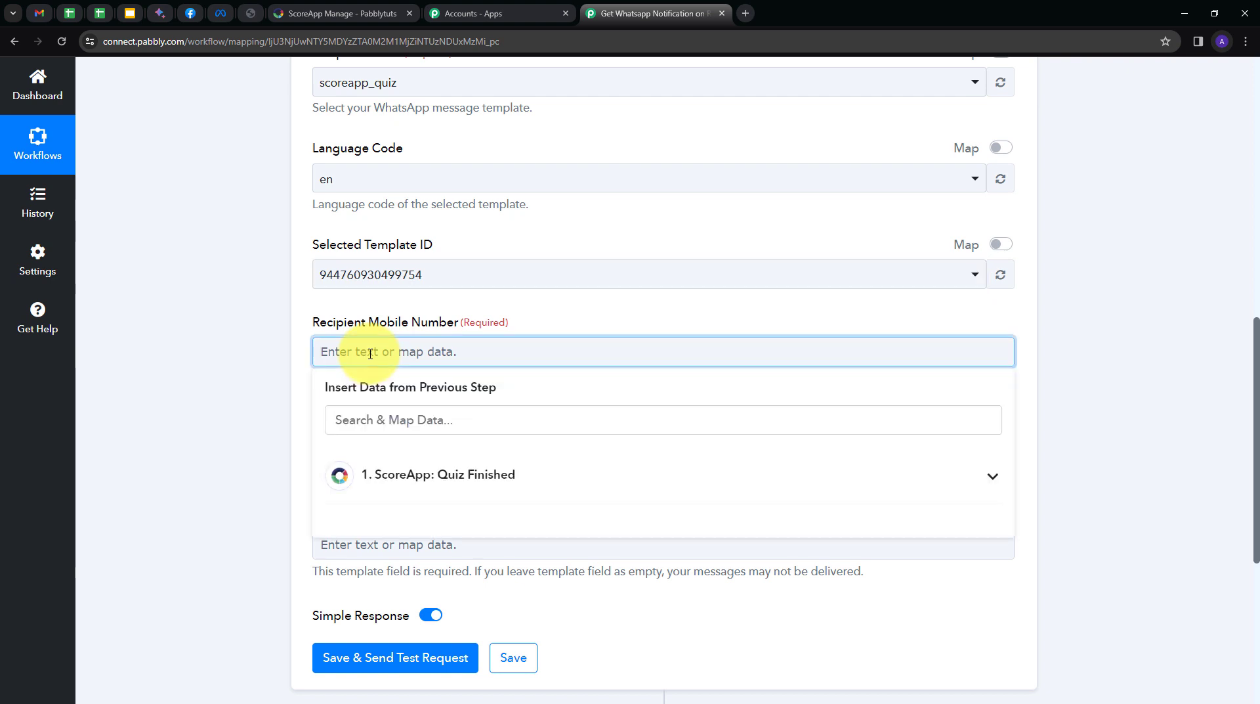
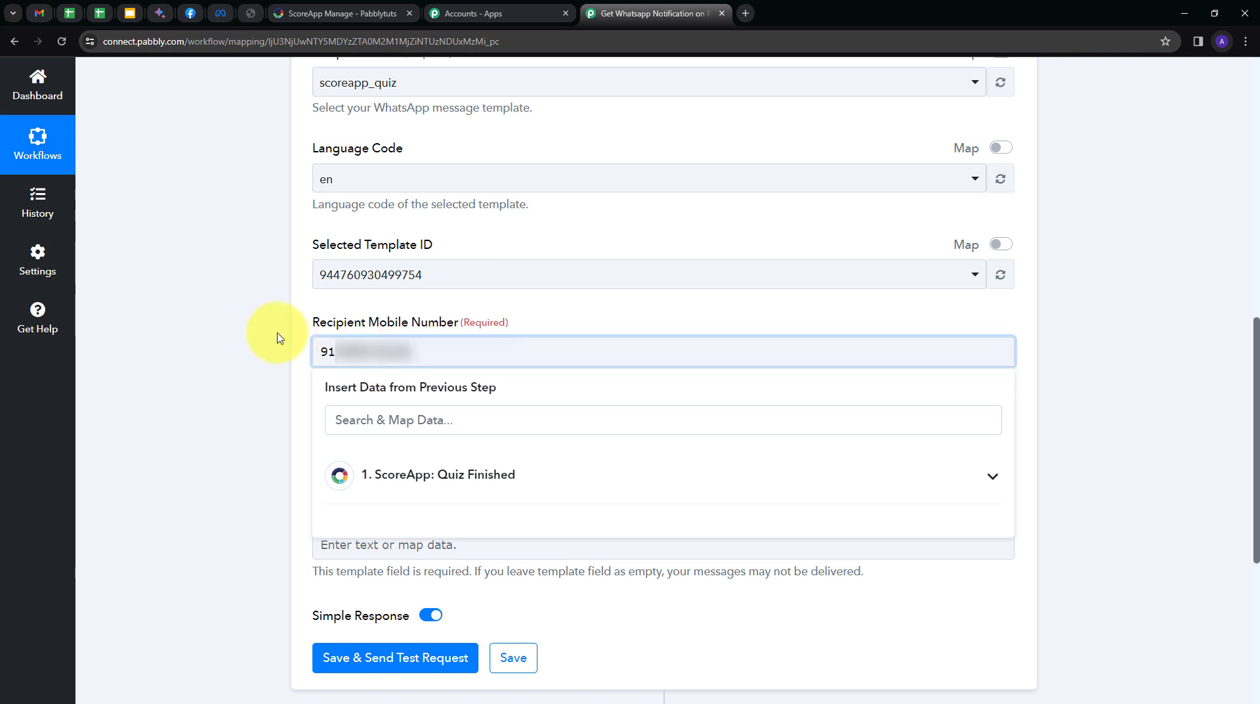
click(278, 337)
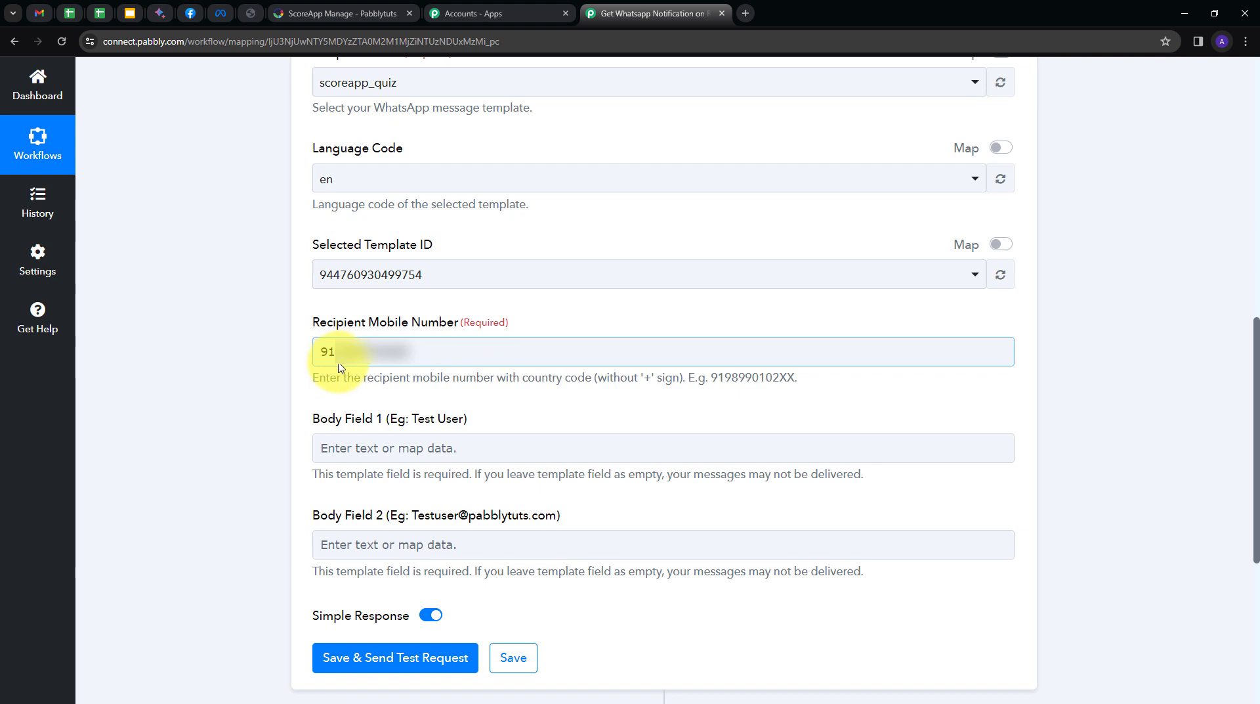
scroll(340, 368, down, 1)
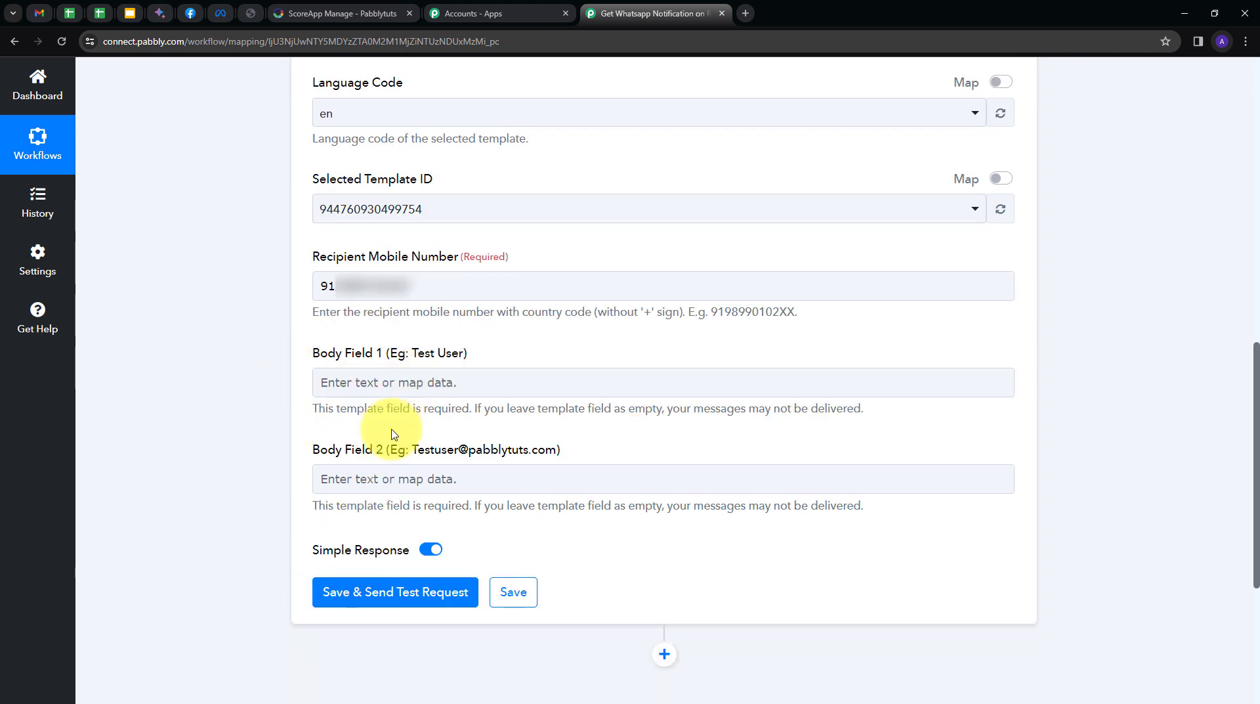
click(335, 475)
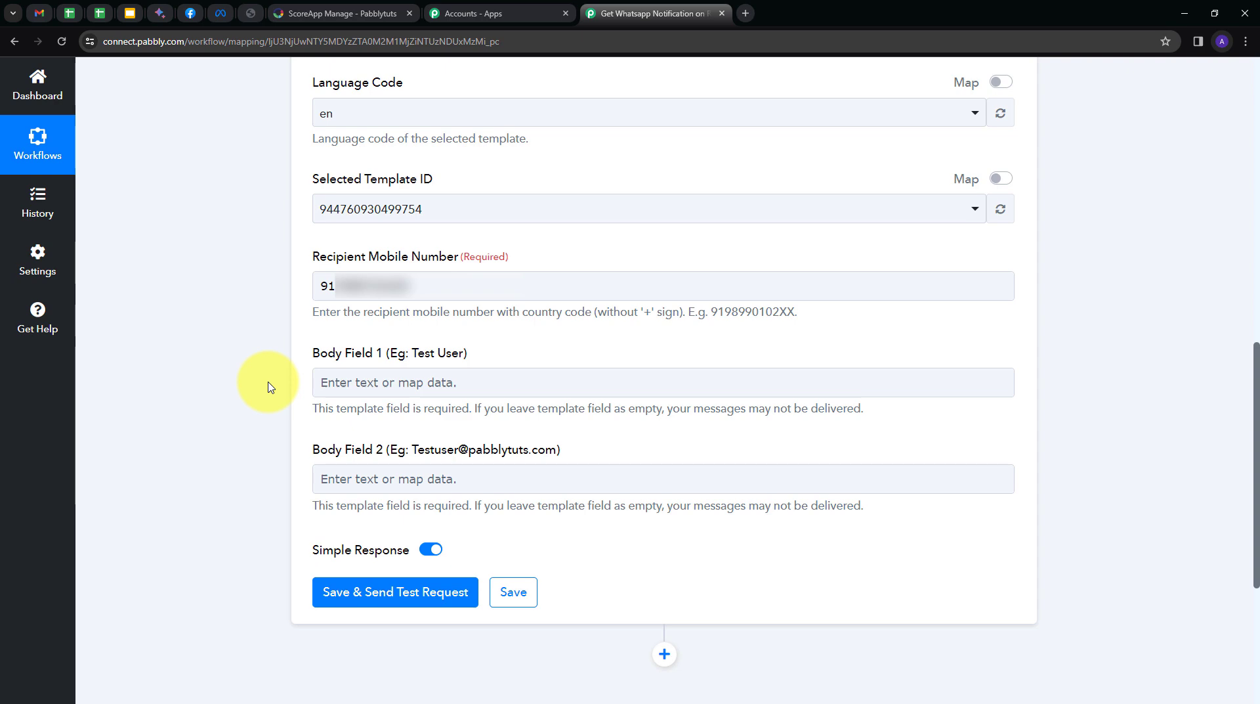
Map the ScoreApp Quiz Finished First Name and Last Name into Body Field 1.
click(402, 382)
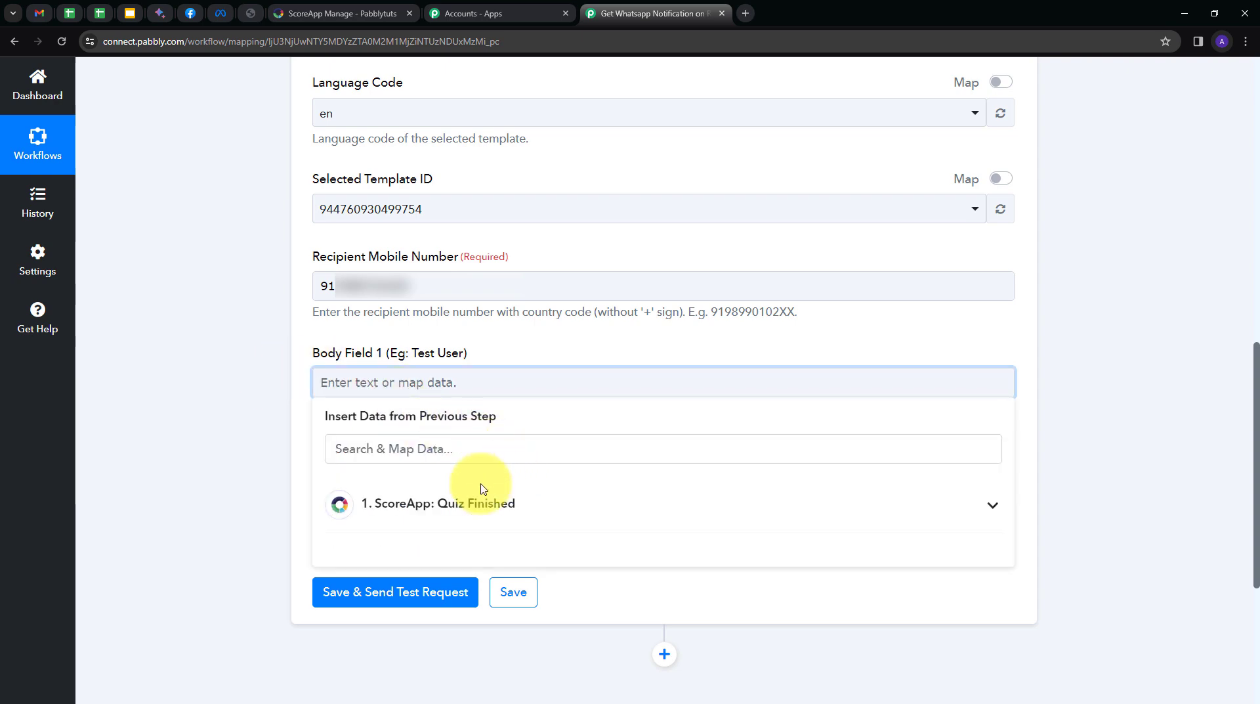
click(450, 502)
scroll(534, 487, down, 6)
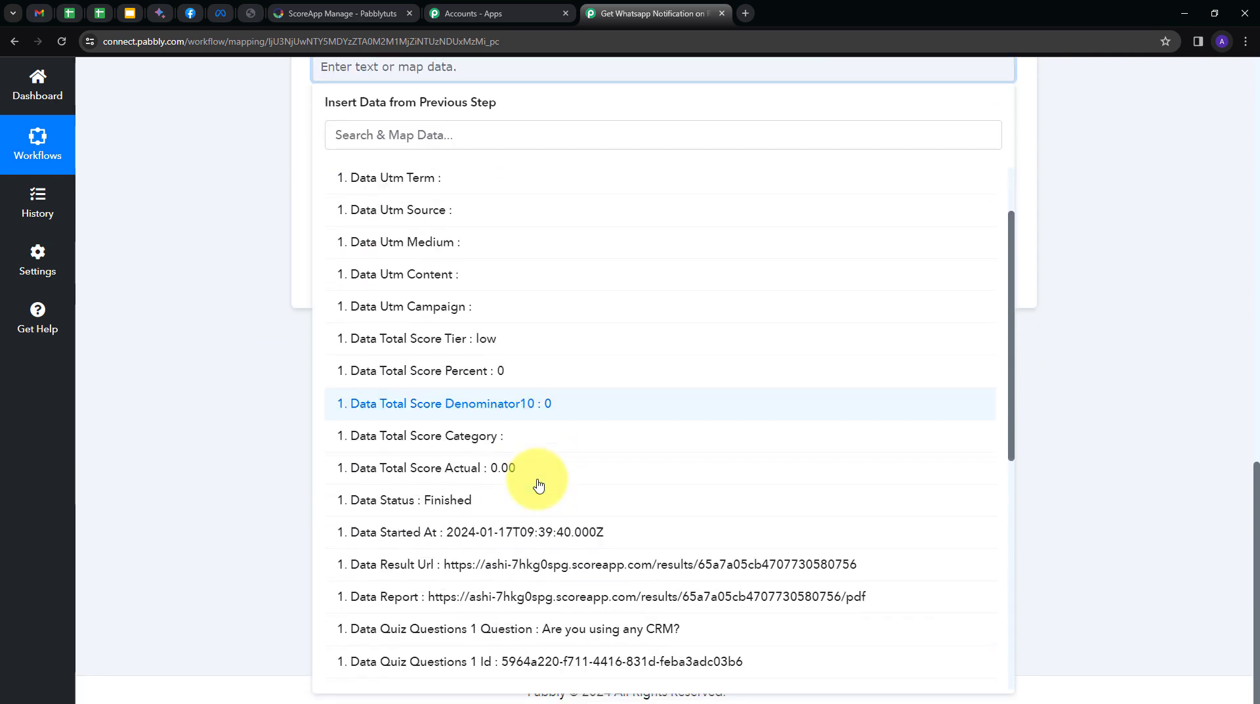
scroll(436, 484, down, 7)
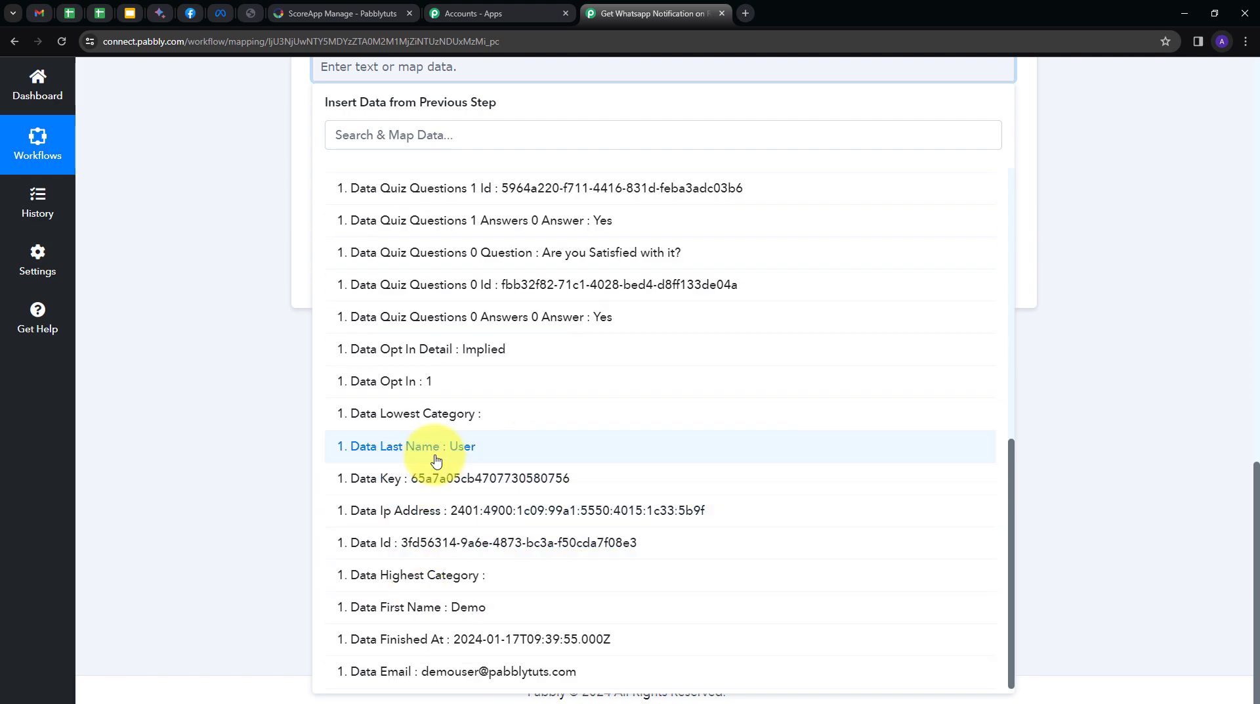
click(417, 605)
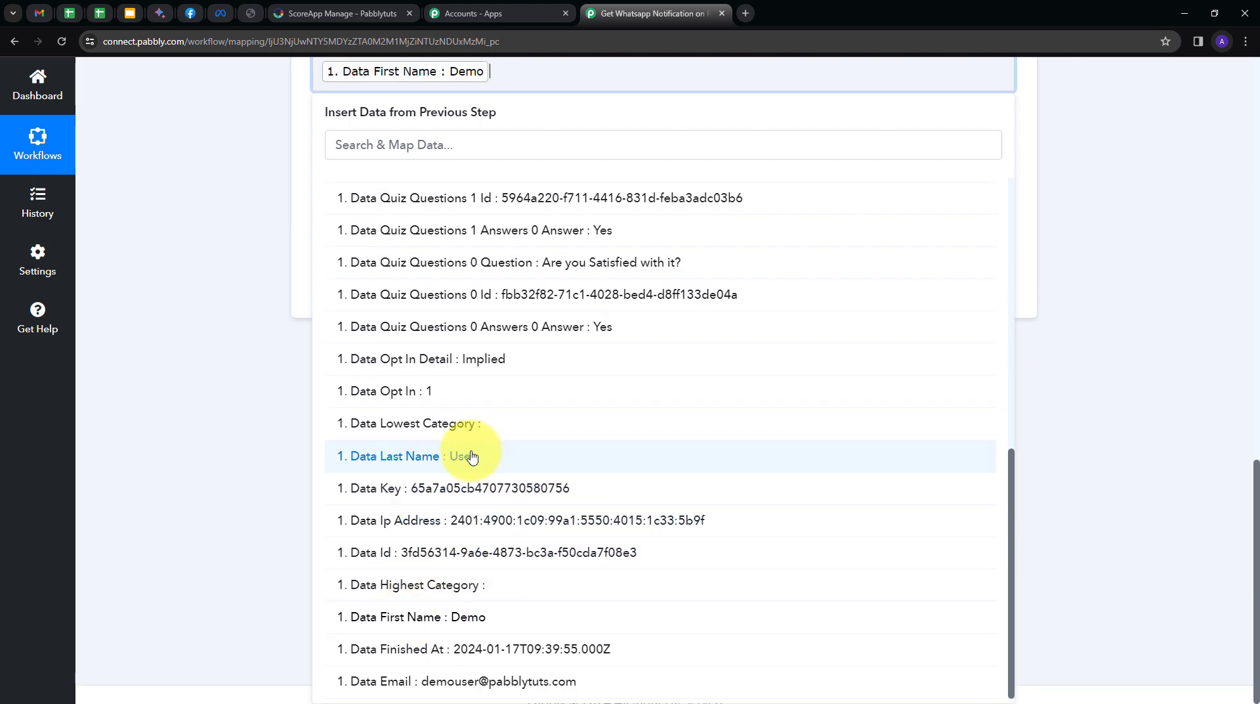
click(436, 464)
click(220, 206)
scroll(223, 206, up, 3)
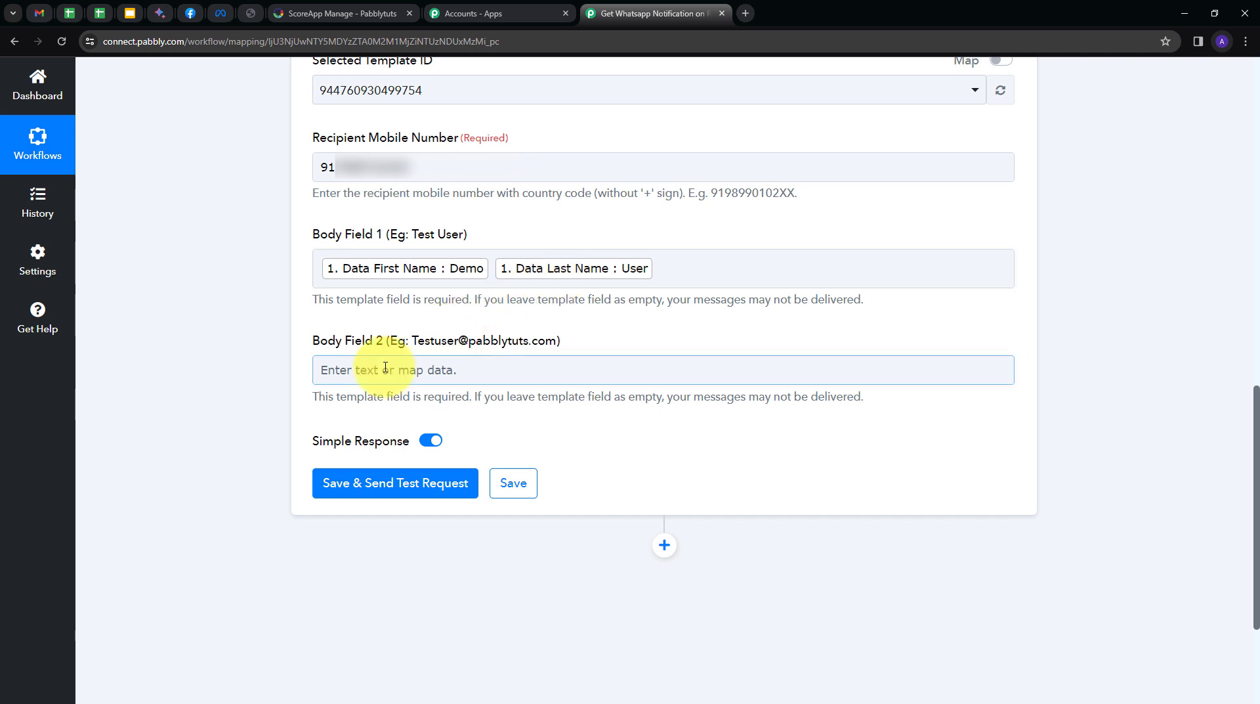
Map the ScoreApp Quiz Finished Email into Body Field 2.
click(381, 369)
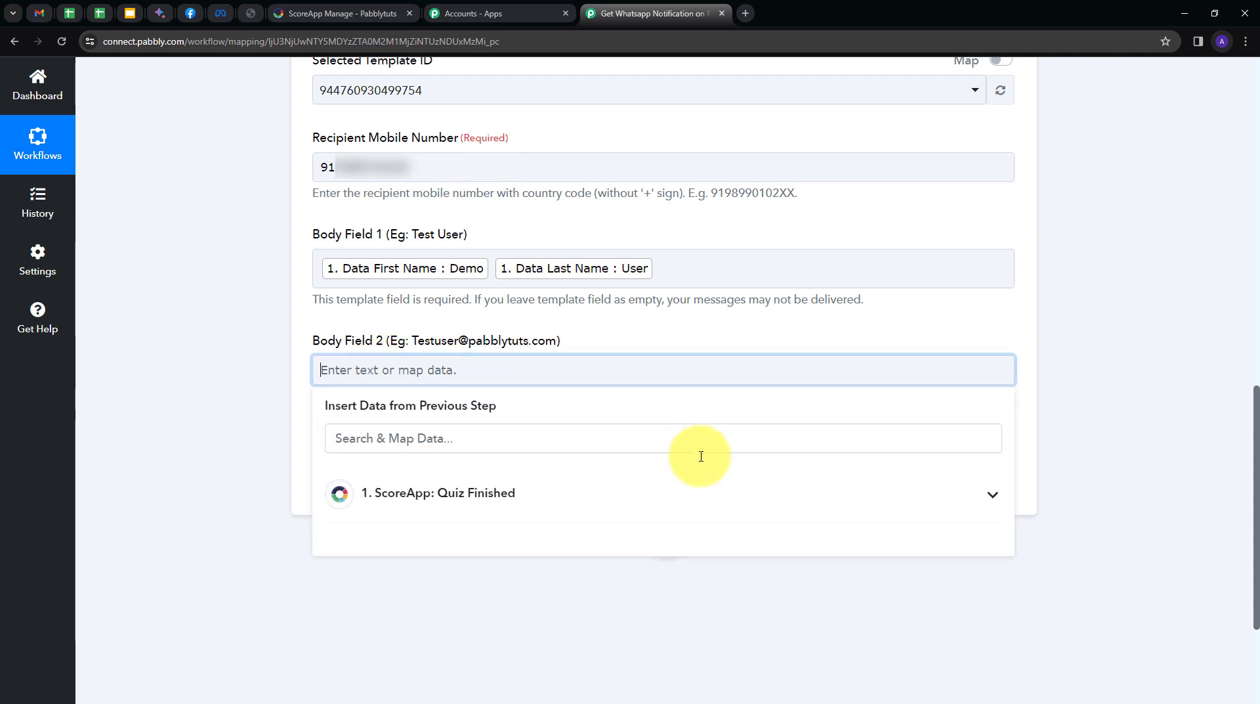
click(488, 497)
scroll(563, 479, down, 3)
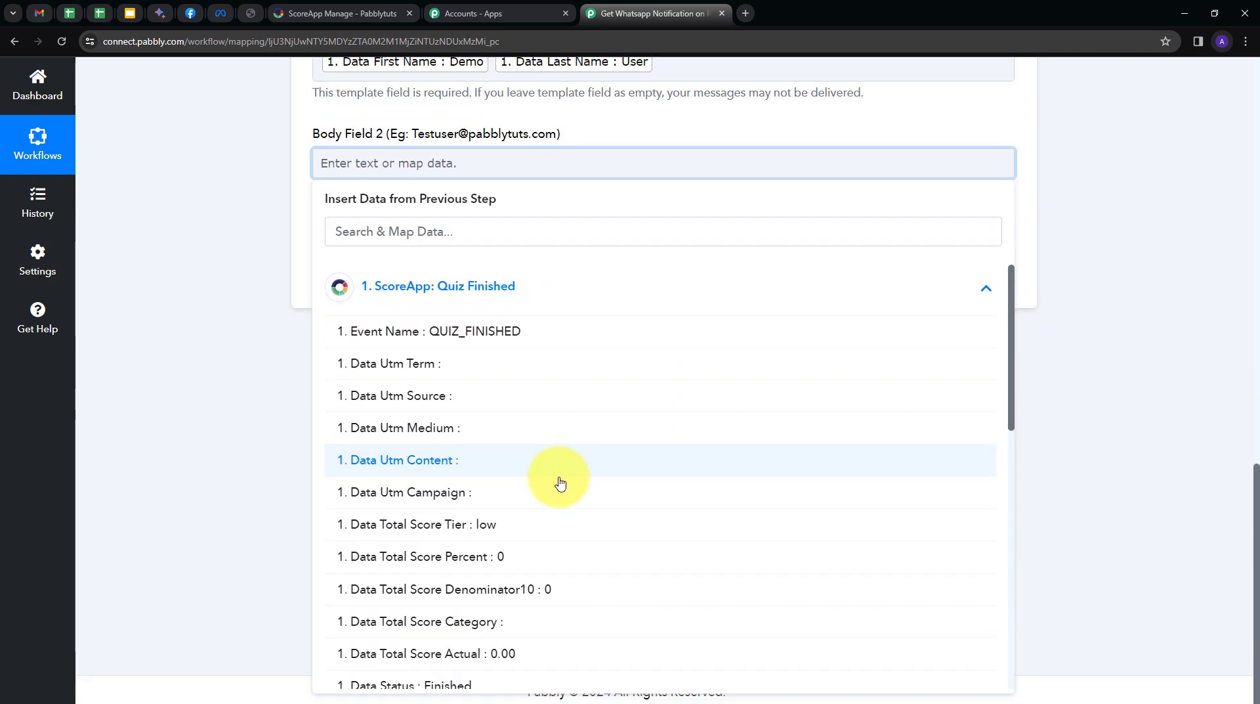
scroll(557, 507, down, 3)
scroll(558, 508, down, 6)
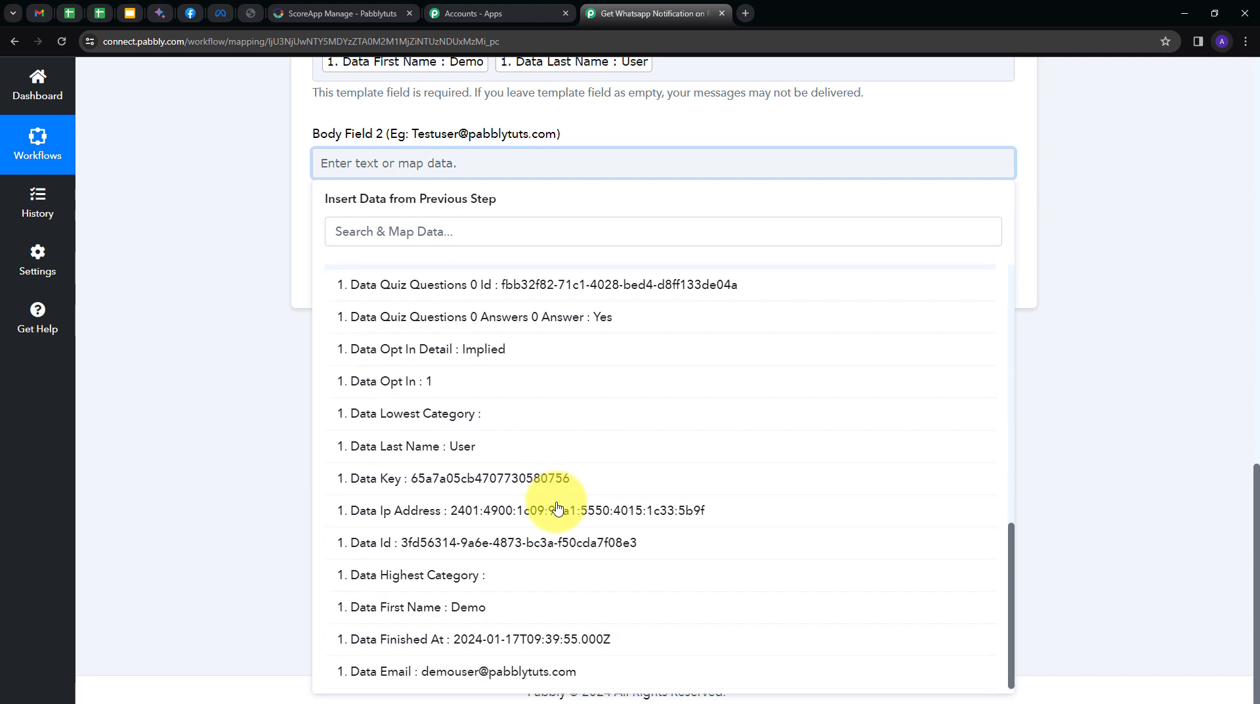
click(446, 670)
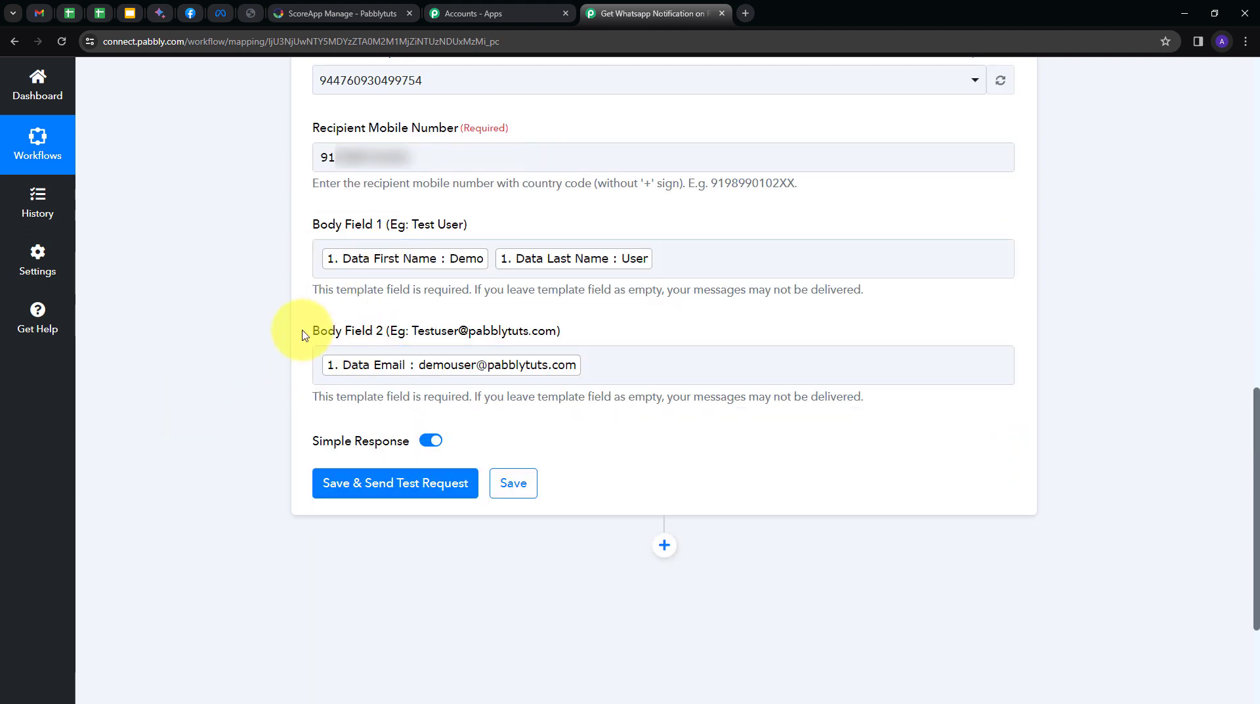
scroll(304, 335, down, 2)
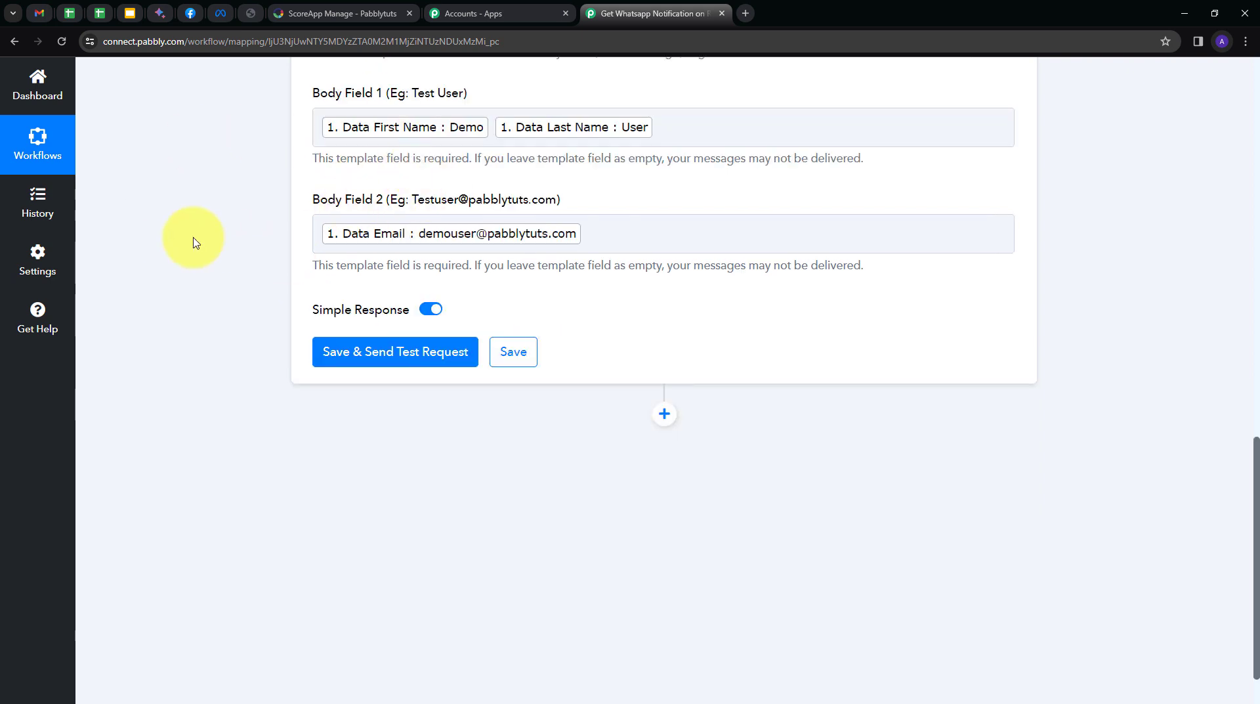
Save the WhatsApp step, confirm the test response says 'accepted', and switch to WhatsApp Web.
click(381, 355)
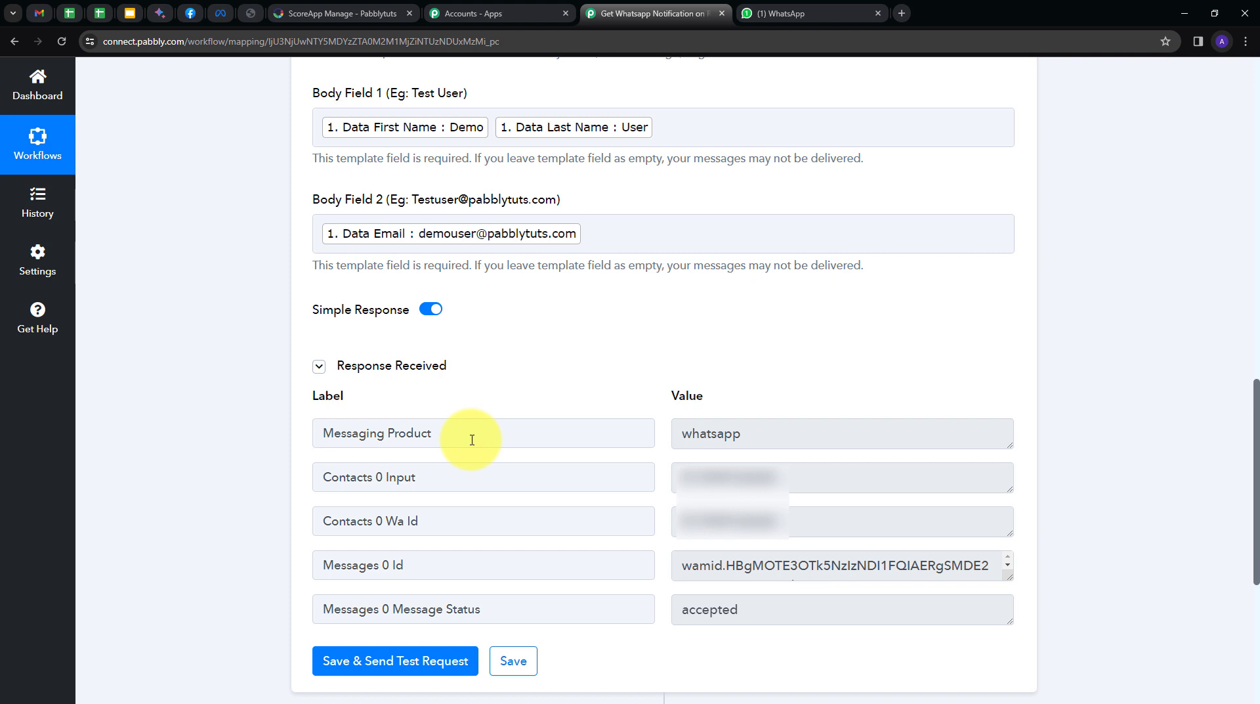
key(ctrl+Tab)
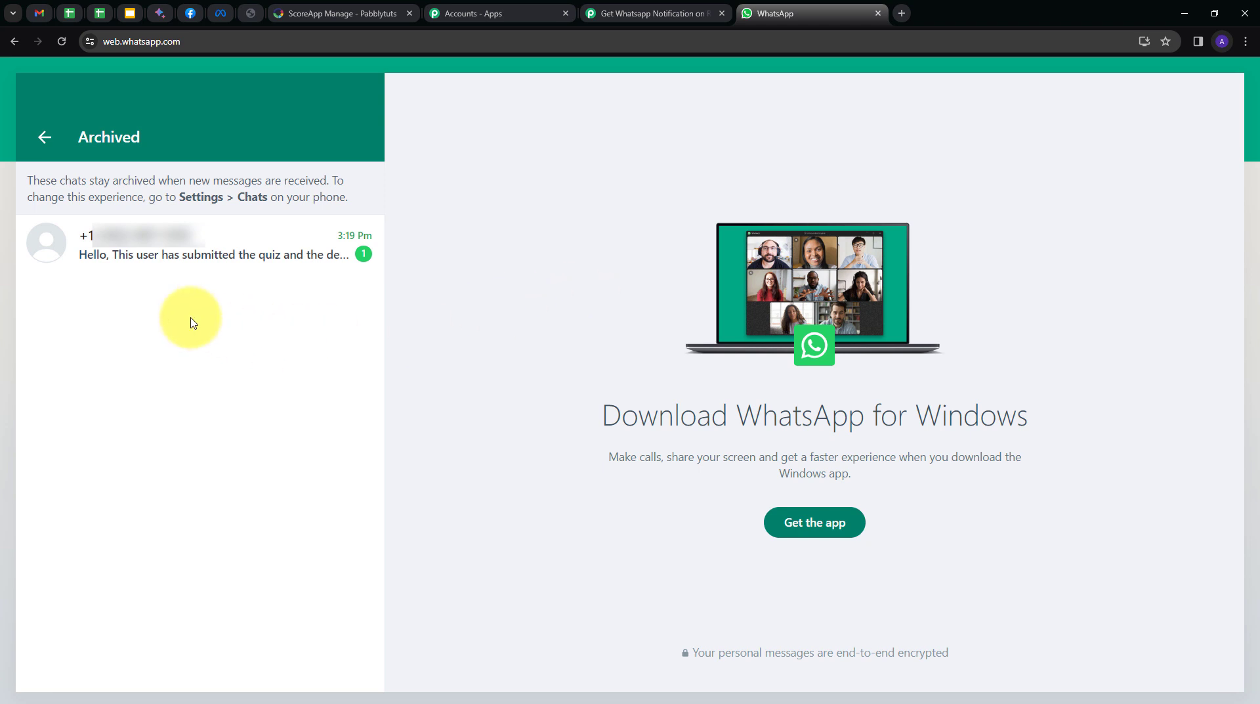
Open the archived chat containing the new quiz notification with the name and email.
click(177, 253)
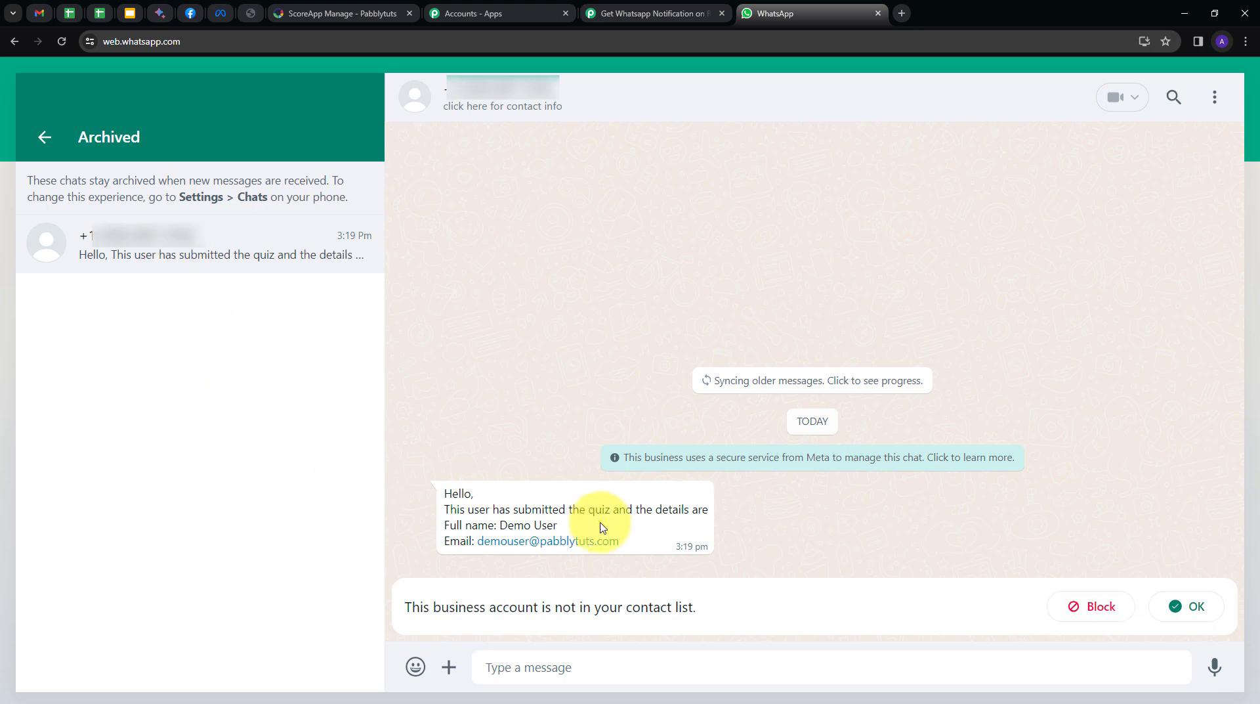